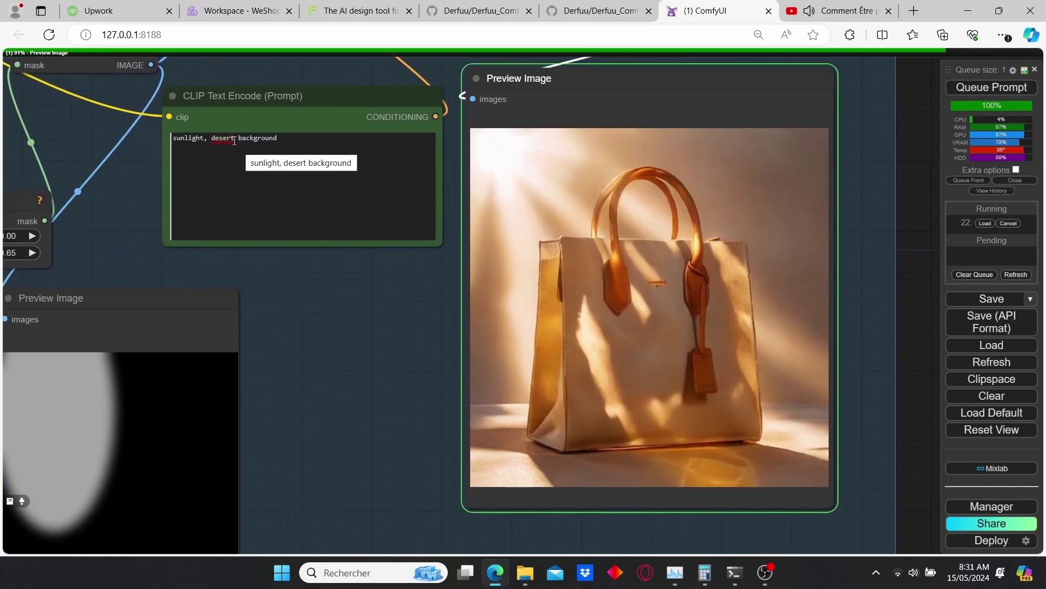
Step: Replace the desert setting in the lighting and background prompt with "forest"
{"action": "double_click", "coordinate": [223, 137]}
{"action": "type", "text": "forest"}
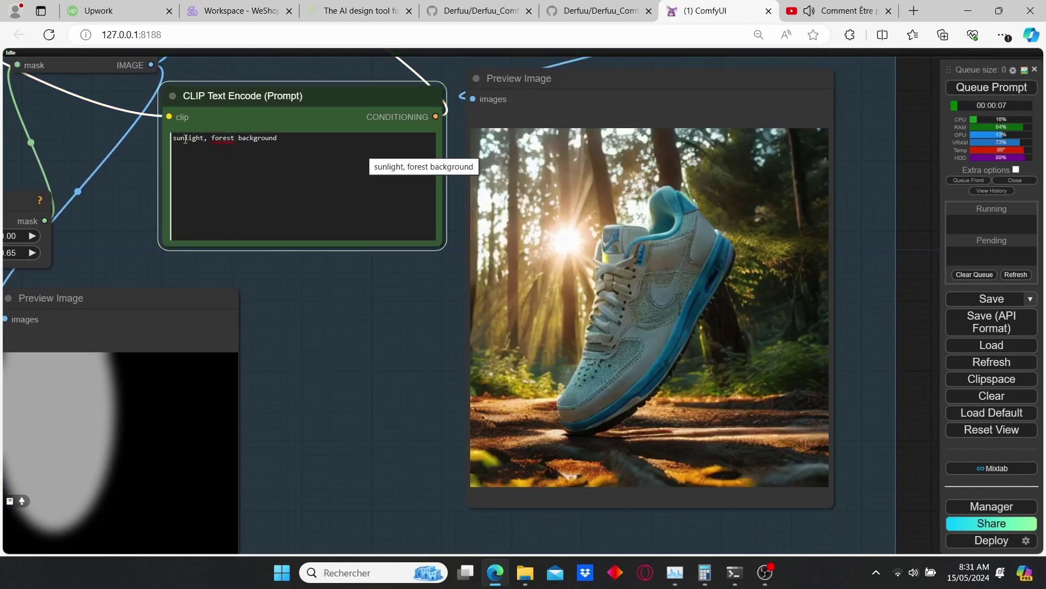
Step: Change the background prompt to "neon light, cyber city background" and queue an image generation
{"action": "left_click", "coordinate": [185, 138]}
{"action": "key", "text": "BackSpace"}
{"action": "key", "text": "BackSpace"}
{"action": "key", "text": "BackSpace"}
{"action": "type", "text": "neon"}
{"action": "double_click", "coordinate": [230, 138]}
{"action": "type", "text": "cyber city"}
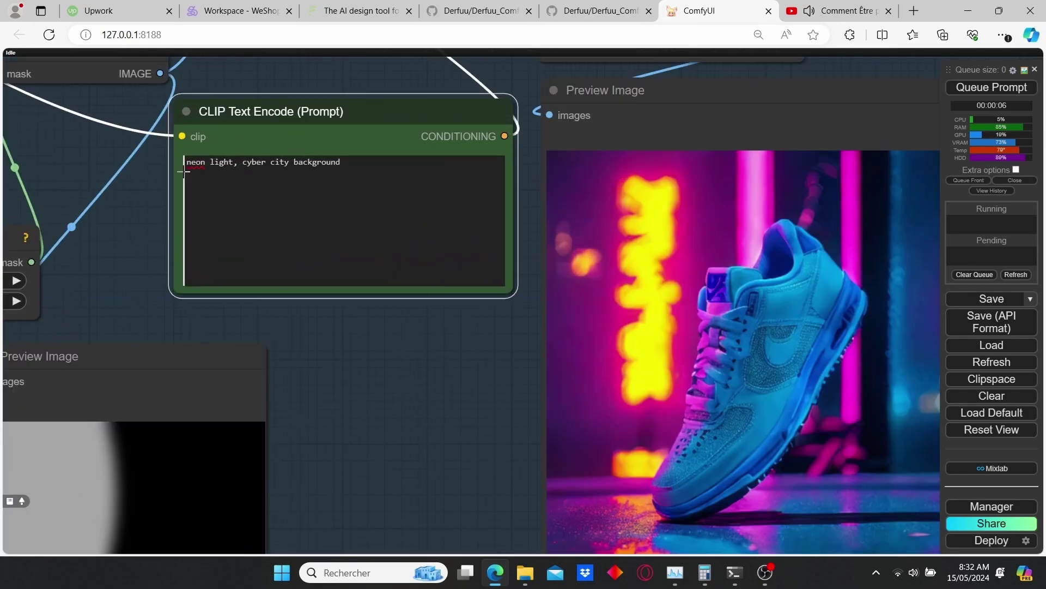
{"action": "left_click", "coordinate": [994, 89]}
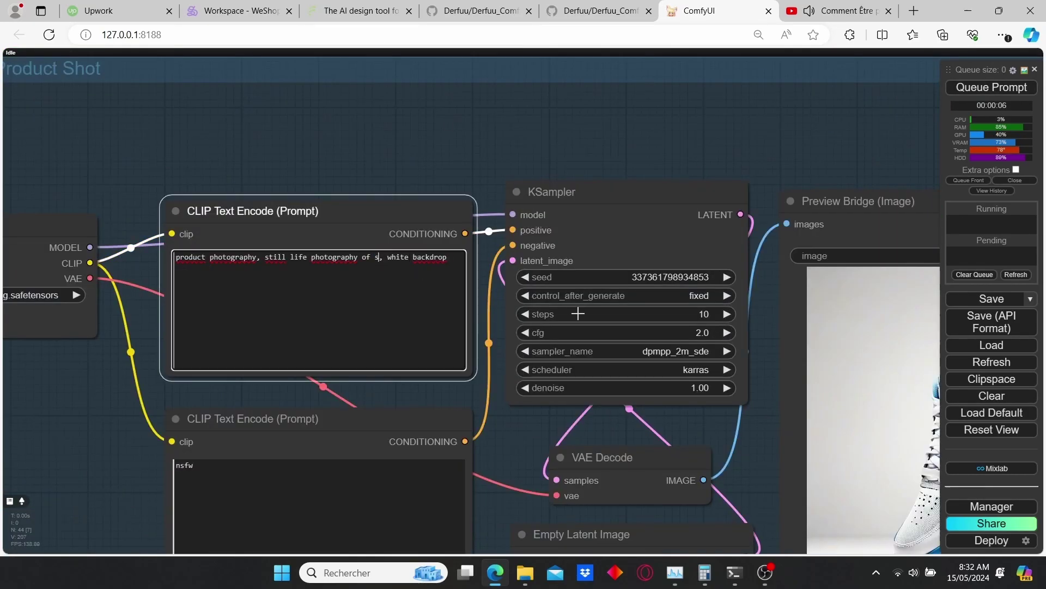
Step: Set the subject in the Product Shot positive prompt to "sneakers from nike", keeping the white backdrop wording
{"action": "type", "text": "neakers from nike"}
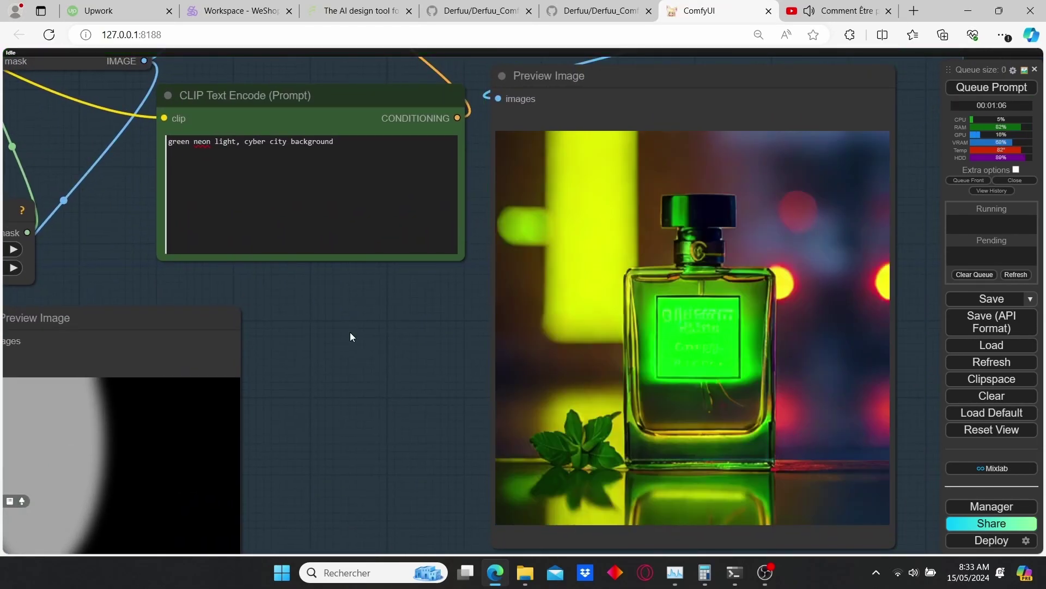
Step: Remove "green" from the neon light, cyber city background prompt and queue another generation
{"action": "left_click_drag", "start_coordinate": [194, 142], "coordinate": [139, 155]}
{"action": "key", "text": "BackSpace"}
{"action": "left_click", "coordinate": [992, 87]}
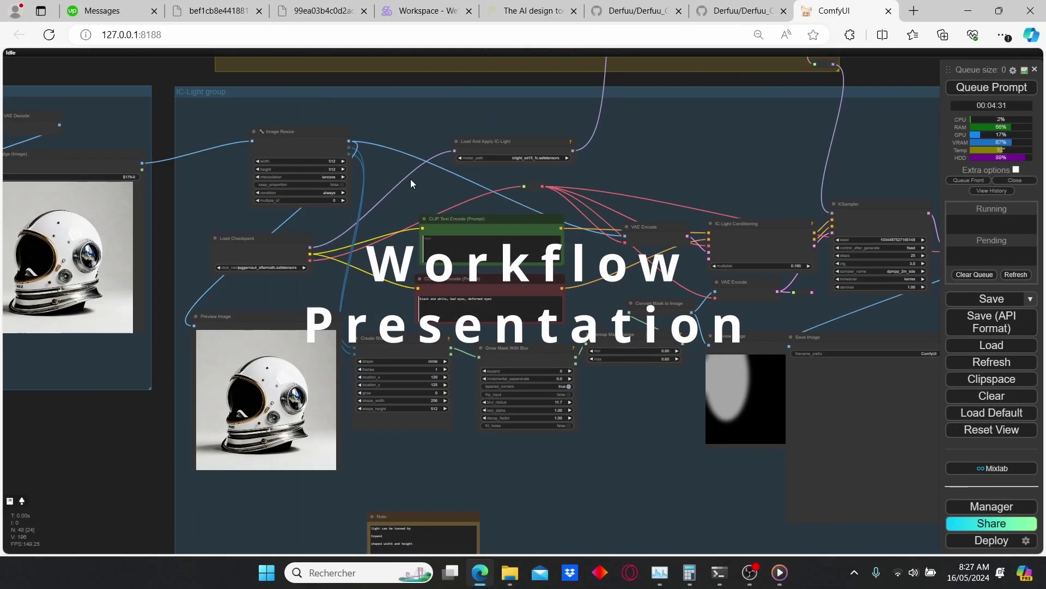
Step: Move the Save Image node away from the mask Preview Image node and shift that preview slightly upward in the IC-Light group
{"action": "left_click_drag", "start_coordinate": [637, 182], "coordinate": [566, 155]}
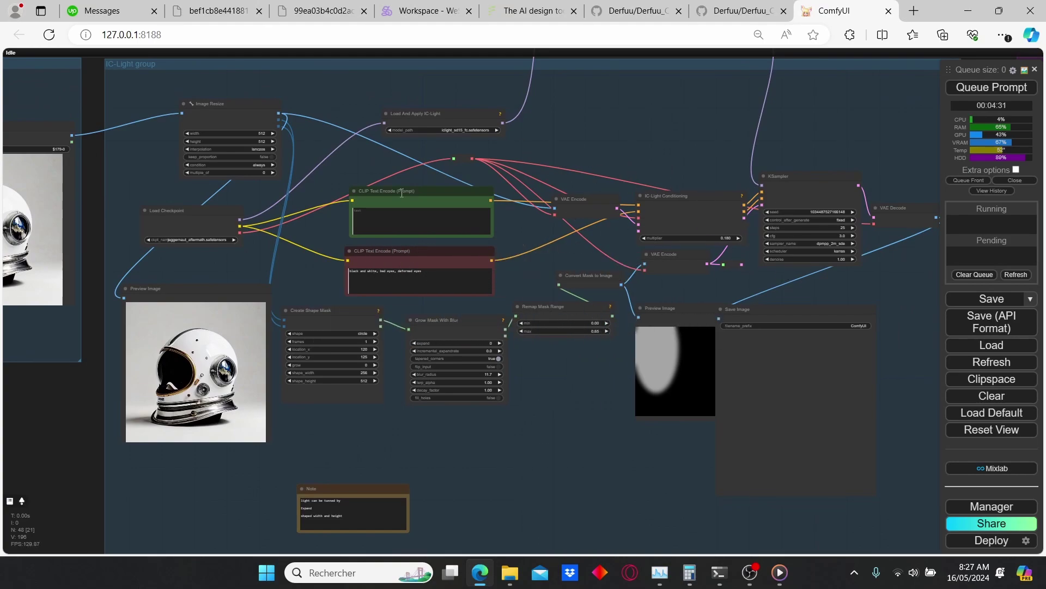
{"action": "left_click_drag", "start_coordinate": [335, 123], "coordinate": [345, 188]}
{"action": "scroll", "coordinate": [334, 153], "scroll_direction": "down", "scroll_amount": 1}
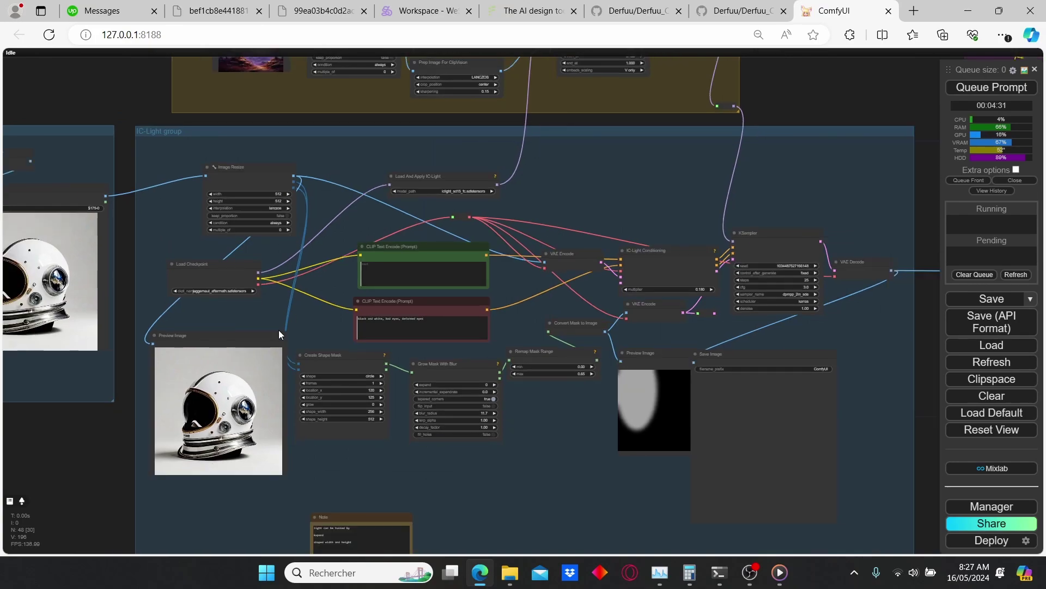
{"action": "scroll", "coordinate": [279, 329], "scroll_direction": "up", "scroll_amount": 2}
{"action": "left_click_drag", "start_coordinate": [581, 466], "coordinate": [532, 432]}
{"action": "scroll", "coordinate": [540, 425], "scroll_direction": "up", "scroll_amount": 3}
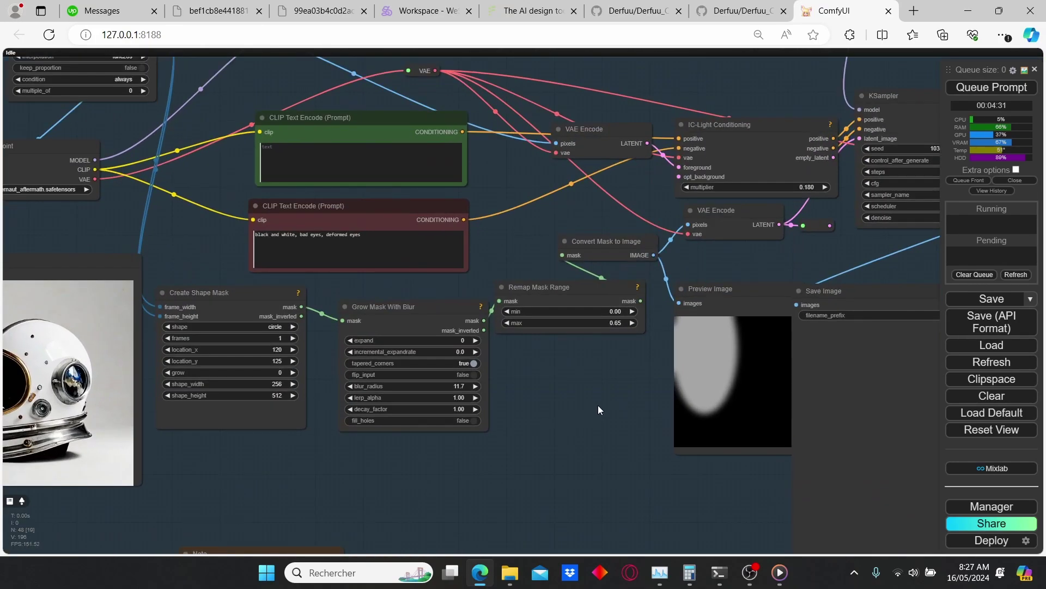
{"action": "left_click_drag", "start_coordinate": [654, 376], "coordinate": [559, 381]}
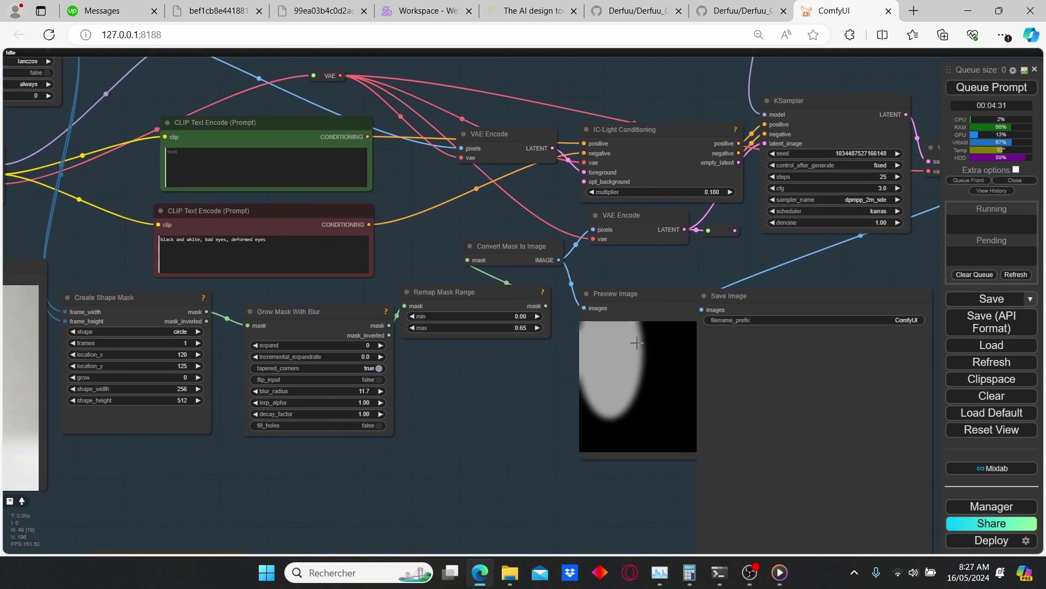
{"action": "left_click_drag", "start_coordinate": [747, 302], "coordinate": [832, 293]}
{"action": "left_click_drag", "start_coordinate": [640, 293], "coordinate": [645, 279]}
{"action": "left_click_drag", "start_coordinate": [704, 262], "coordinate": [660, 295]}
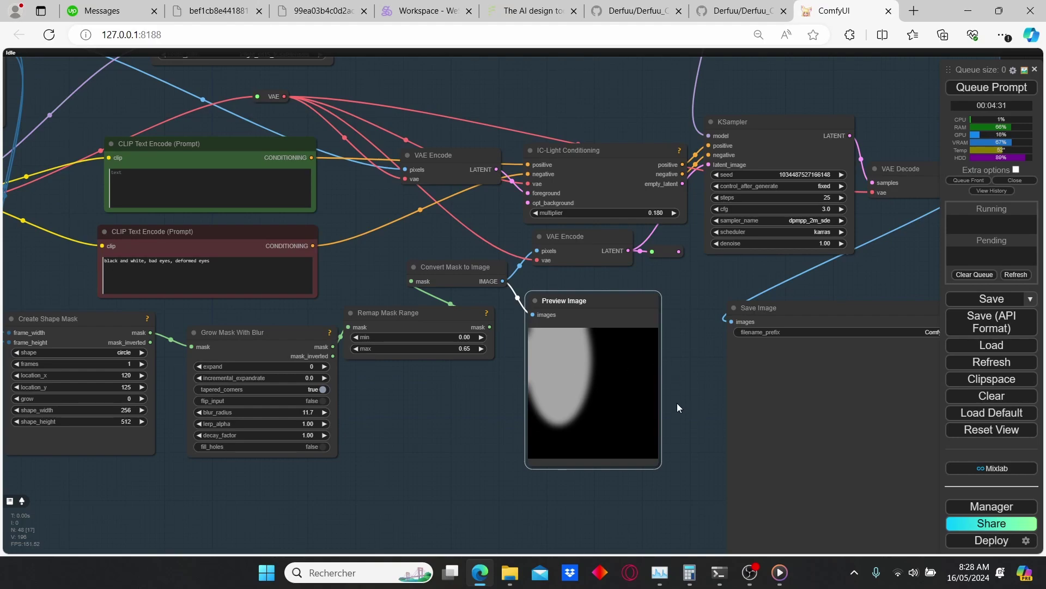
Step: Trace the workflow back to the Image generator group and examine its checkpoint, prompts and latent image settings
{"action": "scroll", "coordinate": [677, 407], "scroll_direction": "down", "scroll_amount": 2}
{"action": "left_click_drag", "start_coordinate": [389, 423], "coordinate": [662, 394]}
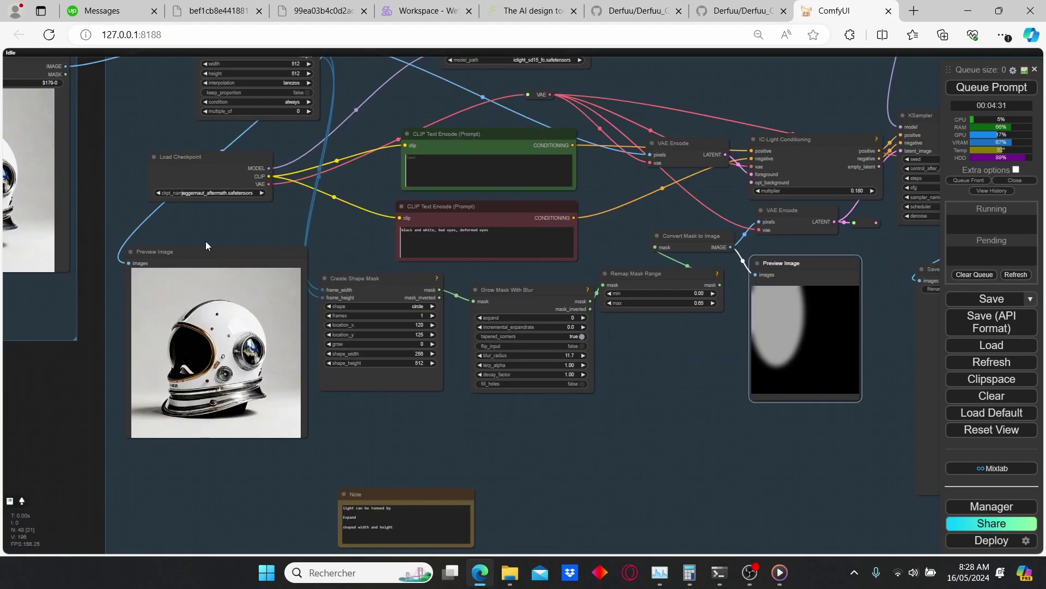
{"action": "left_click_drag", "start_coordinate": [204, 240], "coordinate": [372, 261]}
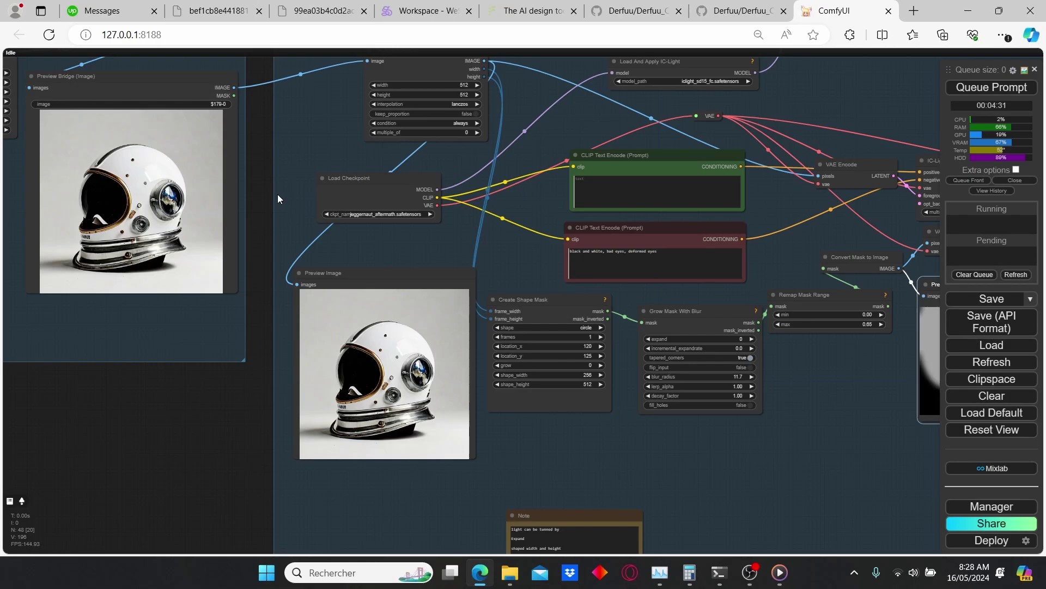
{"action": "scroll", "coordinate": [278, 199], "scroll_direction": "down", "scroll_amount": 3}
{"action": "left_click_drag", "start_coordinate": [92, 281], "coordinate": [671, 320]}
{"action": "scroll", "coordinate": [507, 306], "scroll_direction": "up", "scroll_amount": 3}
{"action": "scroll", "coordinate": [327, 134], "scroll_direction": "up", "scroll_amount": 3}
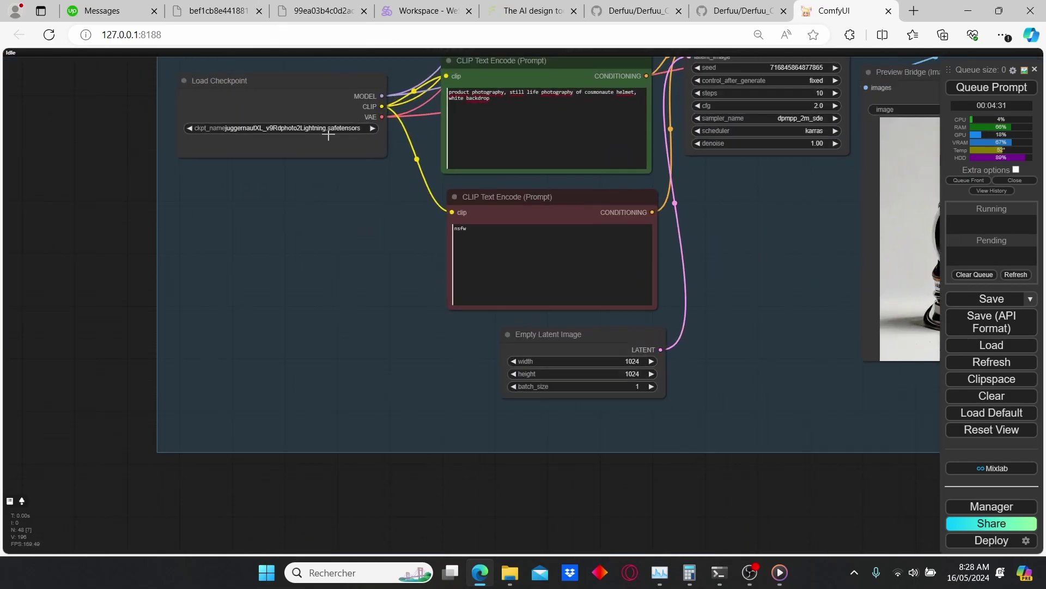
{"action": "left_click_drag", "start_coordinate": [417, 234], "coordinate": [220, 261]}
{"action": "scroll", "coordinate": [626, 371], "scroll_direction": "down", "scroll_amount": 4}
{"action": "left_click_drag", "start_coordinate": [699, 390], "coordinate": [405, 349]}
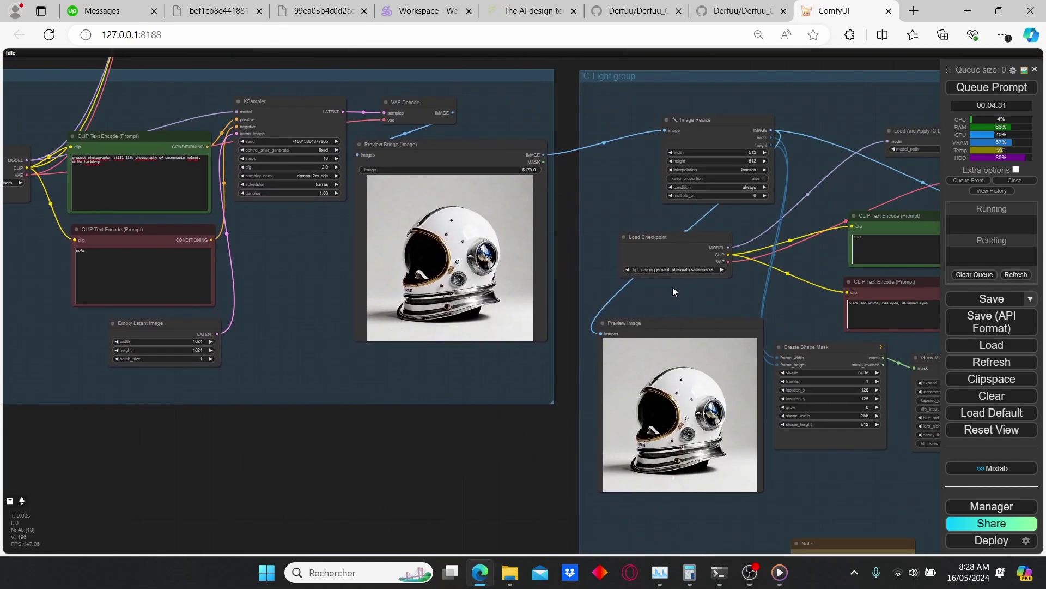
Step: Examine the IC-Light group from the Image Resize and Load Checkpoint nodes through the mask nodes to Save Image
{"action": "left_click_drag", "start_coordinate": [736, 305], "coordinate": [537, 272]}
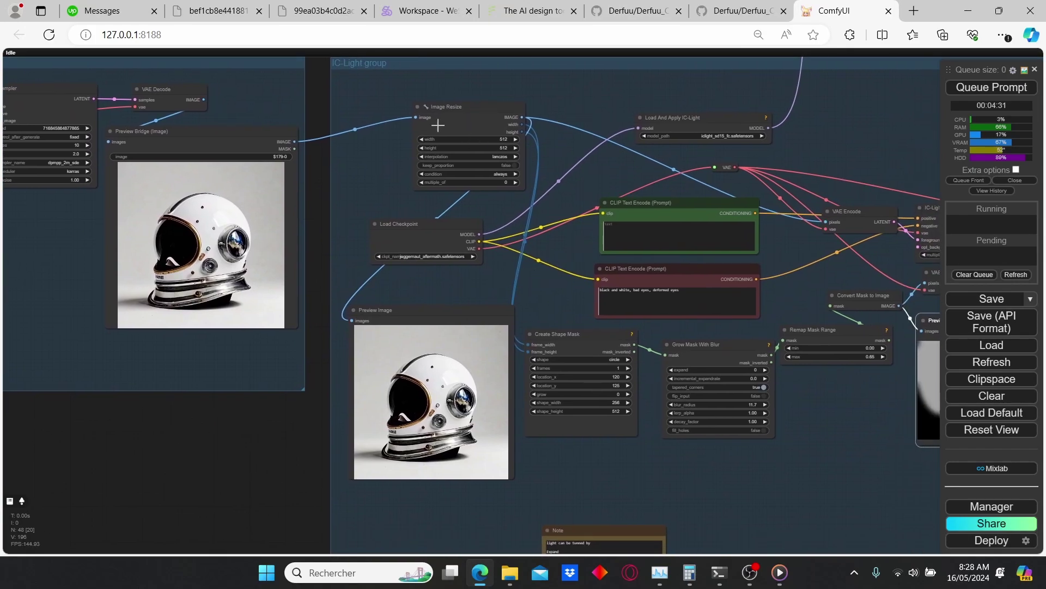
{"action": "left_click_drag", "start_coordinate": [567, 313], "coordinate": [389, 269]}
{"action": "left_click_drag", "start_coordinate": [756, 228], "coordinate": [455, 339]}
{"action": "left_click_drag", "start_coordinate": [777, 132], "coordinate": [627, 126]}
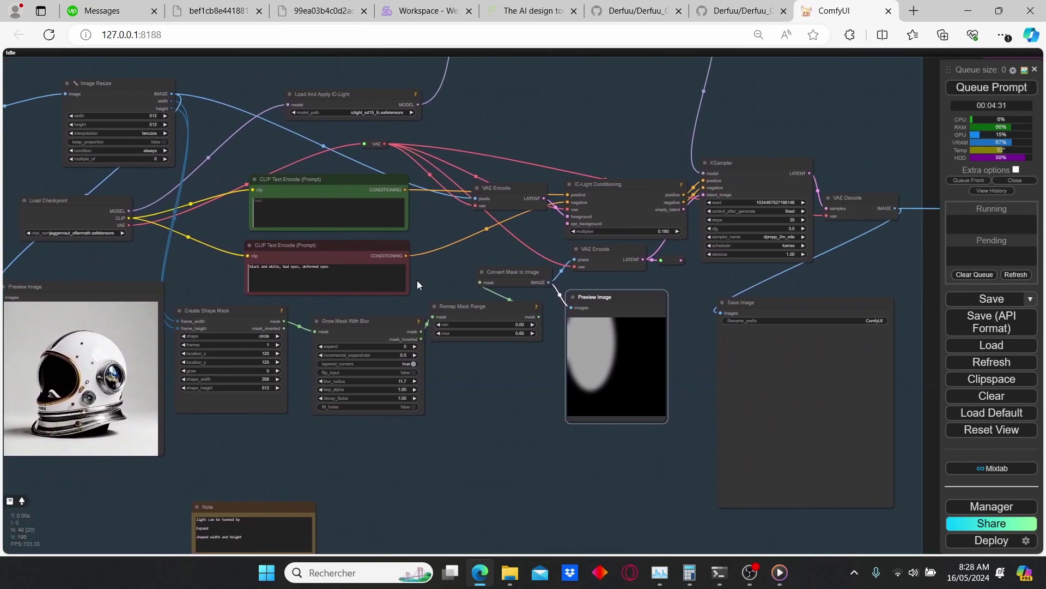
{"action": "scroll", "coordinate": [651, 321], "scroll_direction": "down", "scroll_amount": 2}
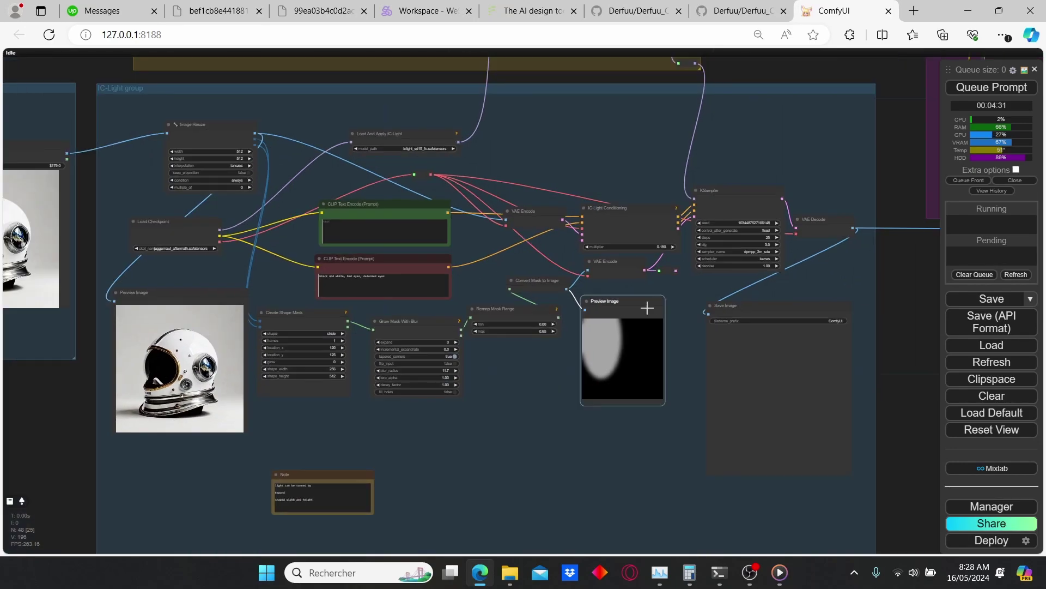
{"action": "scroll", "coordinate": [625, 238], "scroll_direction": "up", "scroll_amount": 2}
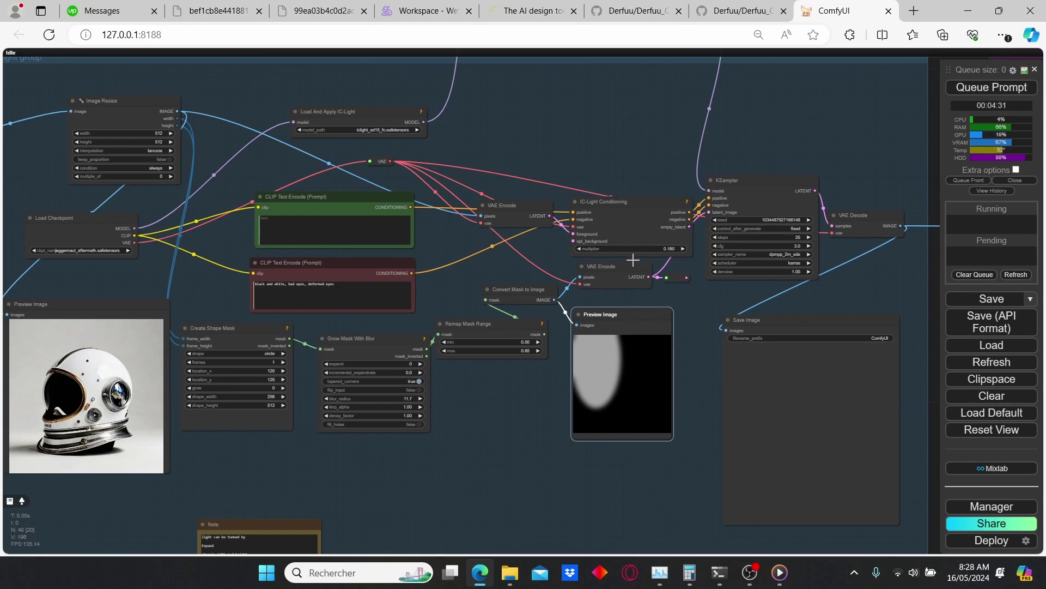
{"action": "scroll", "coordinate": [653, 181], "scroll_direction": "down", "scroll_amount": 5}
{"action": "scroll", "coordinate": [396, 303], "scroll_direction": "up", "scroll_amount": 2}
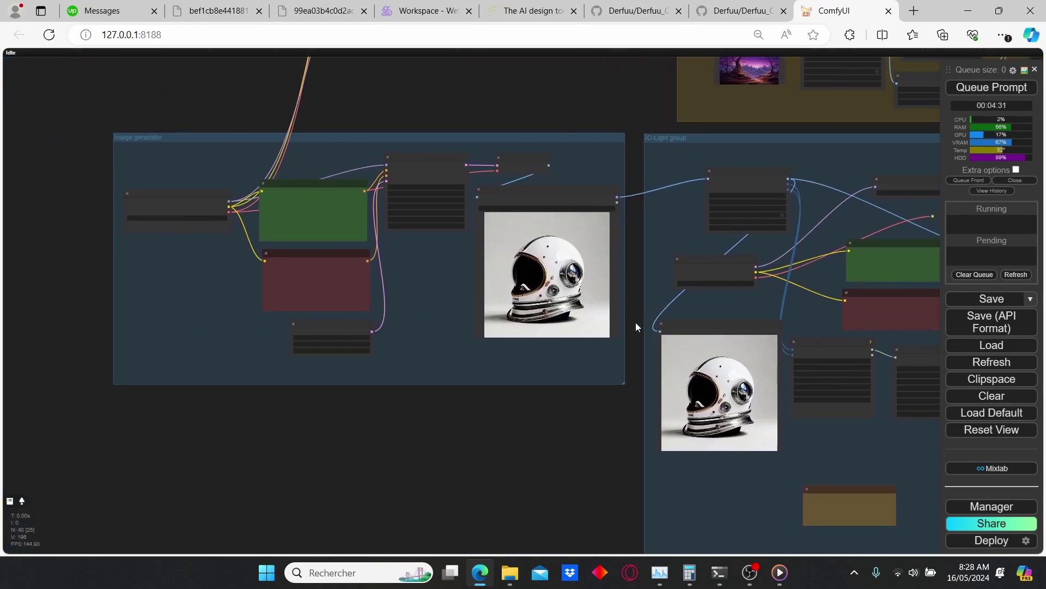
Step: Survey the overall node groups and examine how the Image generator group's Preview Bridge feeds the IC-Light group
{"action": "scroll", "coordinate": [648, 274], "scroll_direction": "up", "scroll_amount": 1}
{"action": "scroll", "coordinate": [780, 276], "scroll_direction": "down", "scroll_amount": 4}
{"action": "left_click_drag", "start_coordinate": [902, 280], "coordinate": [415, 279]}
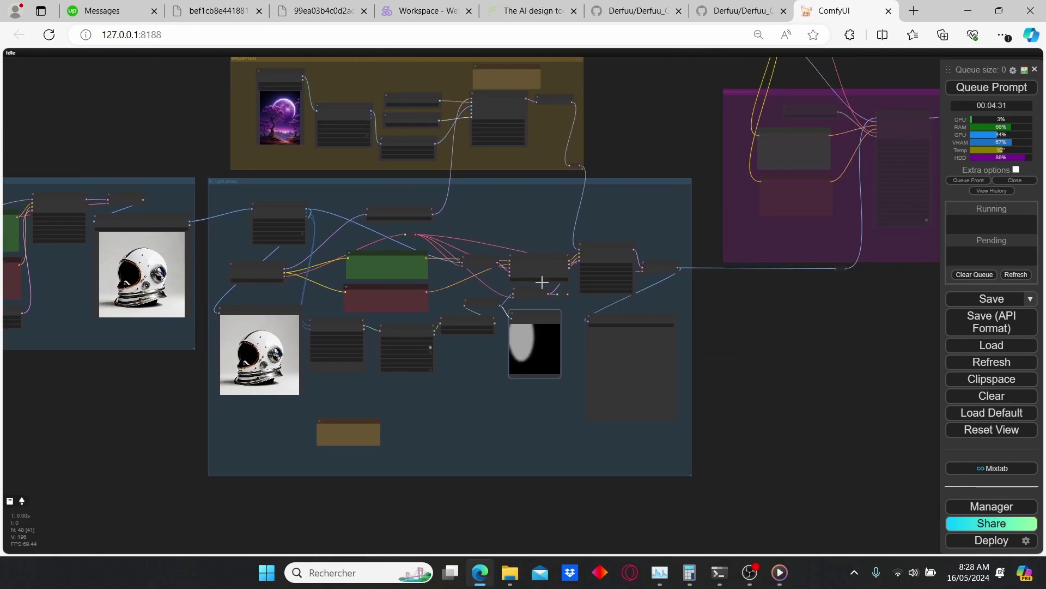
{"action": "scroll", "coordinate": [542, 282], "scroll_direction": "down", "scroll_amount": 1}
{"action": "scroll", "coordinate": [188, 177], "scroll_direction": "up", "scroll_amount": 4}
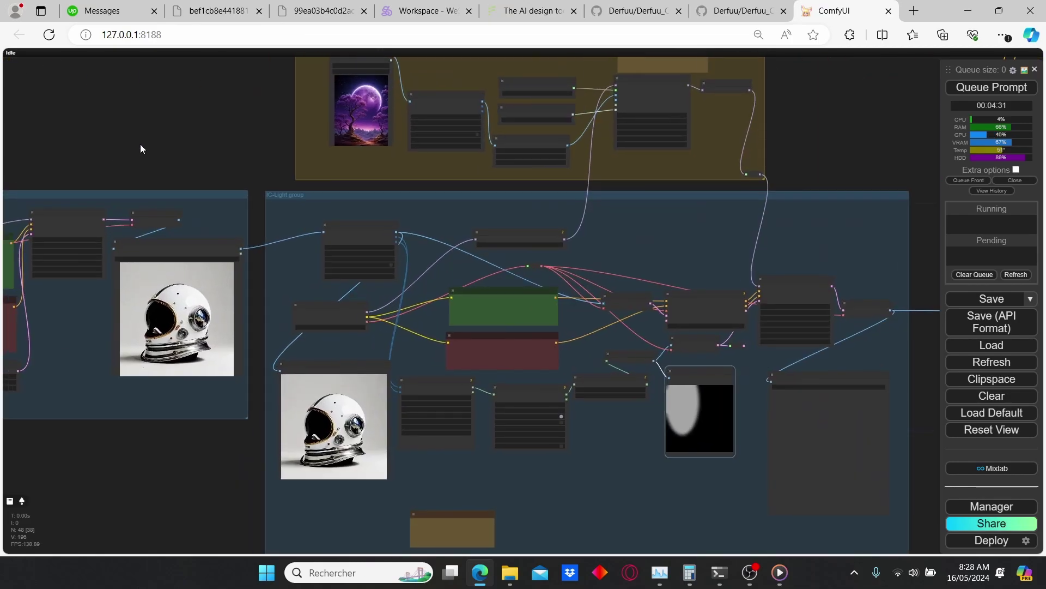
{"action": "left_click_drag", "start_coordinate": [139, 144], "coordinate": [598, 87]}
{"action": "scroll", "coordinate": [463, 154], "scroll_direction": "up", "scroll_amount": 4}
{"action": "scroll", "coordinate": [223, 157], "scroll_direction": "up", "scroll_amount": 1}
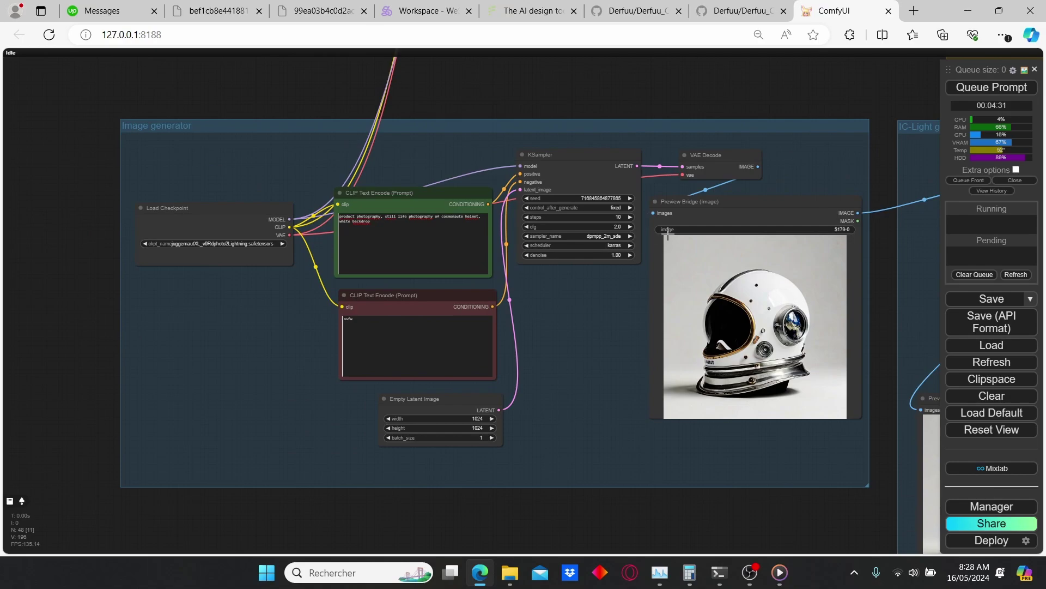
{"action": "scroll", "coordinate": [839, 173], "scroll_direction": "up", "scroll_amount": 2}
{"action": "left_click_drag", "start_coordinate": [839, 172], "coordinate": [334, 198]}
{"action": "scroll", "coordinate": [535, 208], "scroll_direction": "down", "scroll_amount": 4}
{"action": "left_click_drag", "start_coordinate": [700, 172], "coordinate": [433, 141]}
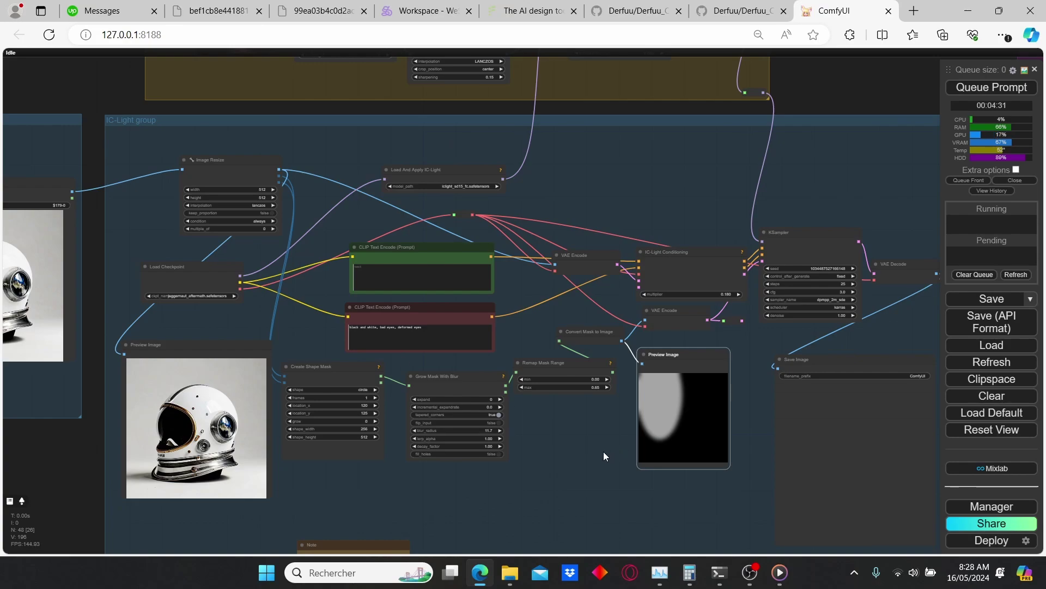
Step: Examine the IC-Light mask nodes and the IPADAPTER group's reference image, model loaders and weight settings
{"action": "scroll", "coordinate": [604, 453], "scroll_direction": "up", "scroll_amount": 2}
{"action": "left_click_drag", "start_coordinate": [535, 446], "coordinate": [508, 378]}
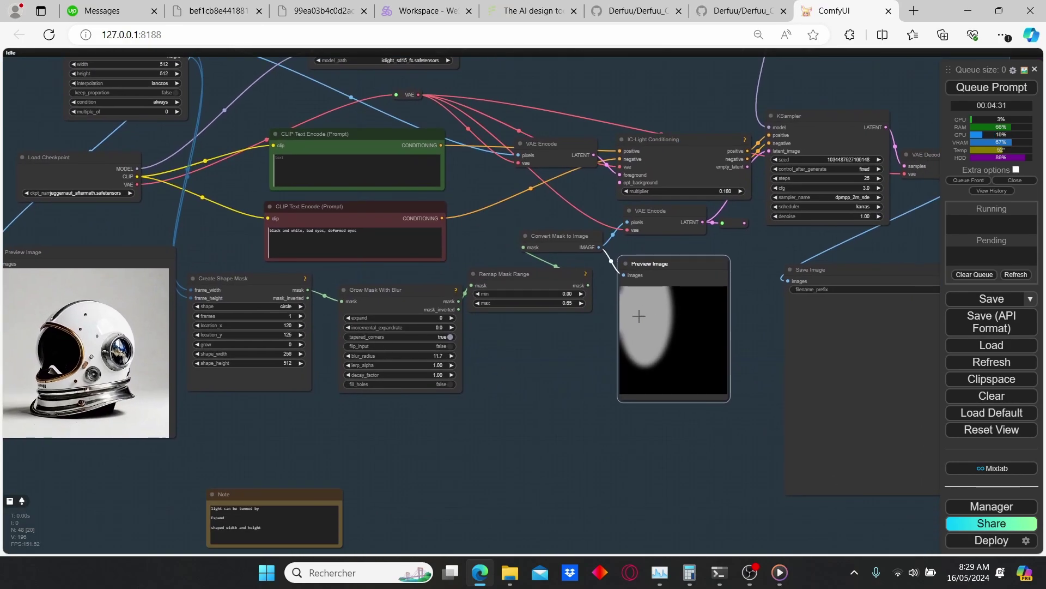
{"action": "left_click_drag", "start_coordinate": [793, 227], "coordinate": [365, 400]}
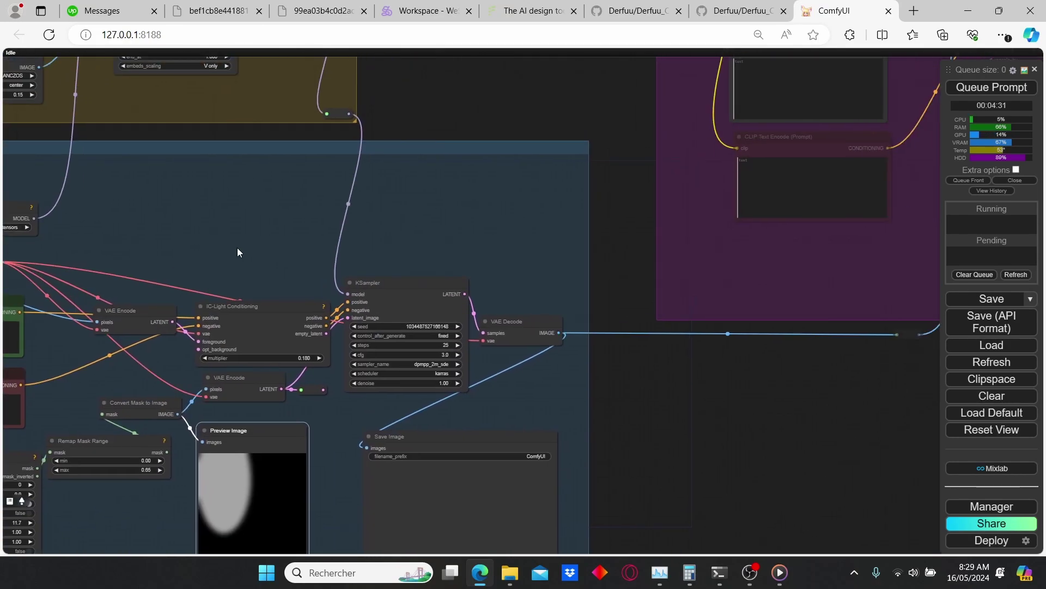
{"action": "left_click_drag", "start_coordinate": [237, 251], "coordinate": [458, 366]}
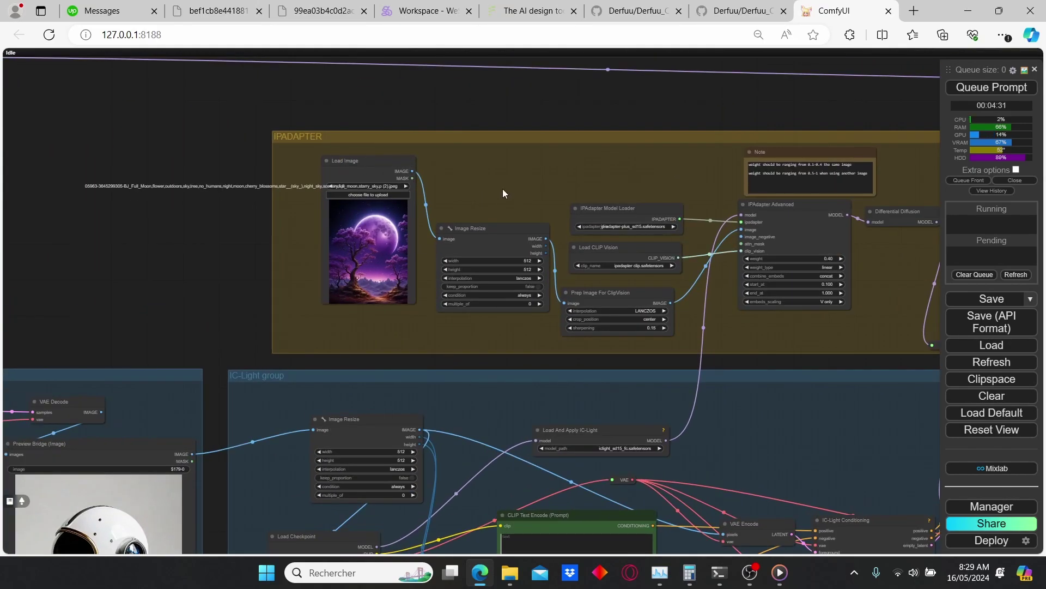
{"action": "scroll", "coordinate": [573, 185], "scroll_direction": "up", "scroll_amount": 2}
{"action": "left_click_drag", "start_coordinate": [833, 371], "coordinate": [672, 350]}
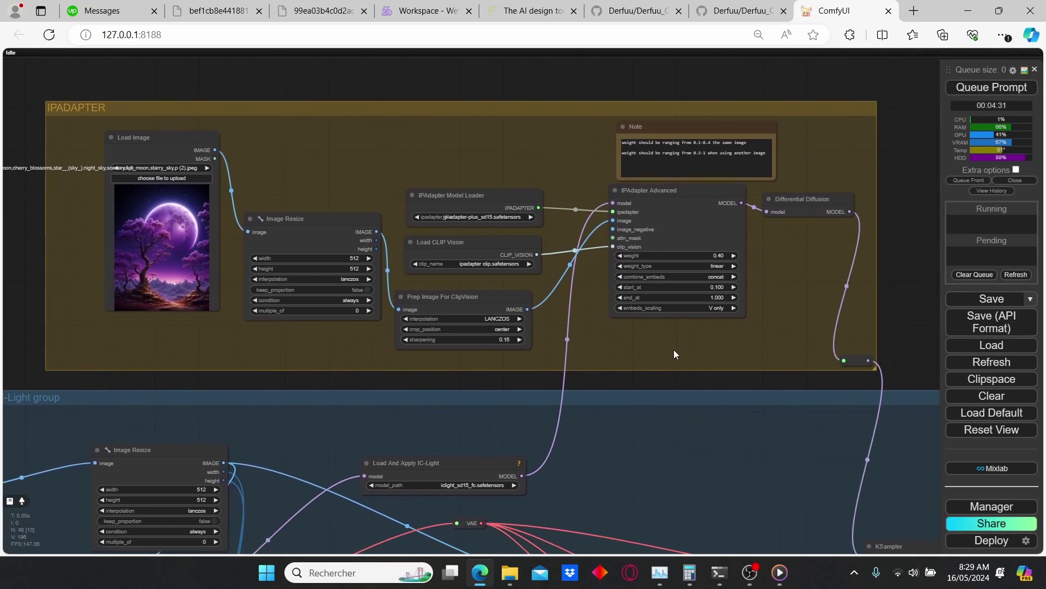
Step: Examine the upscale image group and how the IC-Light group's VAE Decode output connects to it
{"action": "scroll", "coordinate": [673, 349], "scroll_direction": "down", "scroll_amount": 3}
{"action": "left_click_drag", "start_coordinate": [588, 358], "coordinate": [92, 277]}
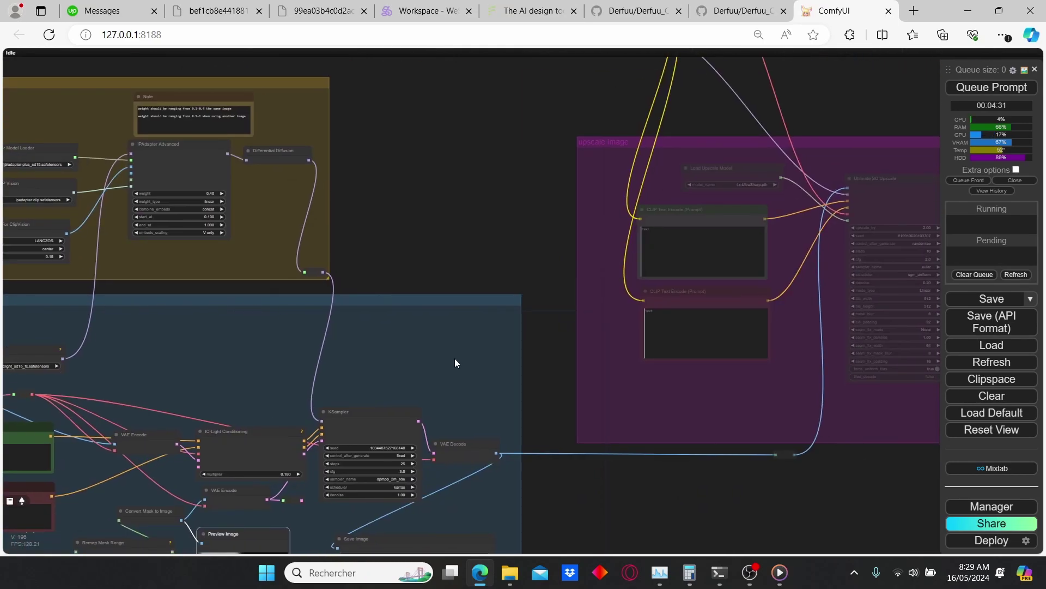
{"action": "scroll", "coordinate": [454, 358], "scroll_direction": "down", "scroll_amount": 2}
{"action": "left_click_drag", "start_coordinate": [484, 333], "coordinate": [331, 258]}
{"action": "scroll", "coordinate": [371, 267], "scroll_direction": "up", "scroll_amount": 2}
{"action": "left_click_drag", "start_coordinate": [591, 341], "coordinate": [488, 352]}
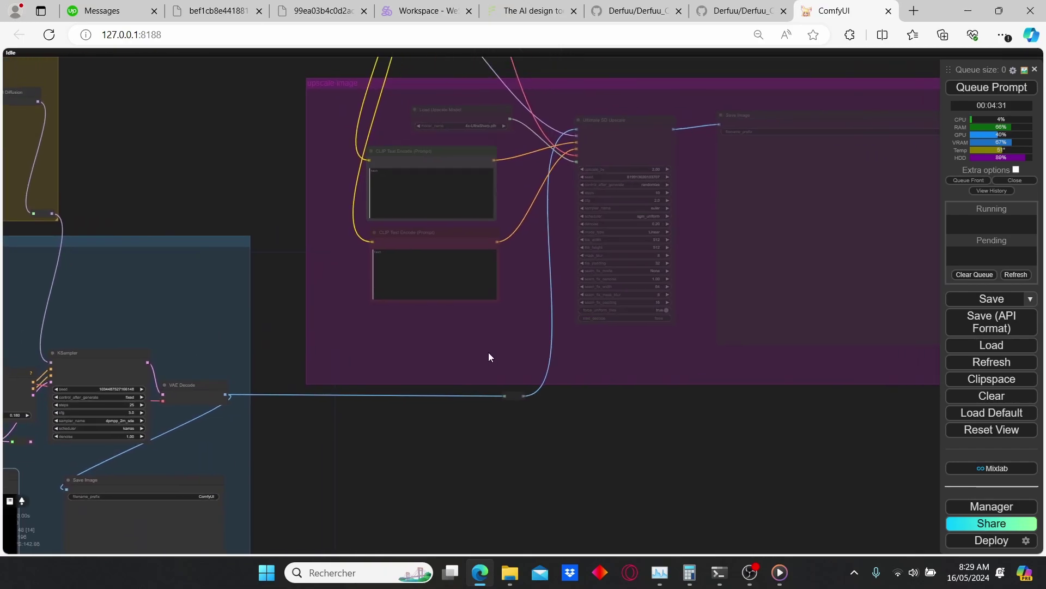
{"action": "scroll", "coordinate": [670, 420], "scroll_direction": "up", "scroll_amount": 1}
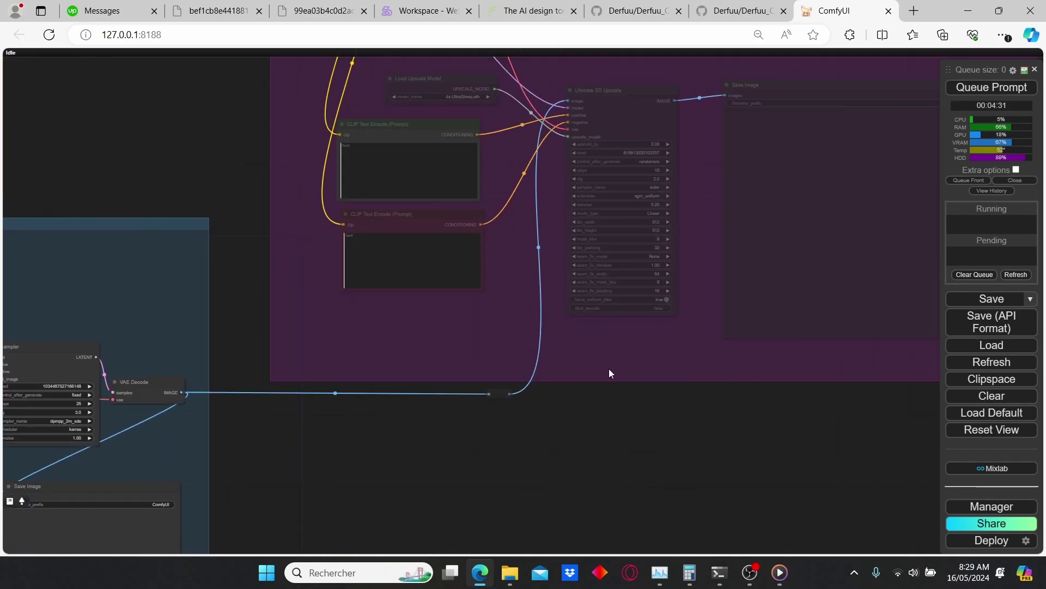
{"action": "scroll", "coordinate": [610, 370], "scroll_direction": "down", "scroll_amount": 3}
{"action": "left_click_drag", "start_coordinate": [229, 346], "coordinate": [741, 148]}
{"action": "left_click_drag", "start_coordinate": [654, 118], "coordinate": [666, 213]}
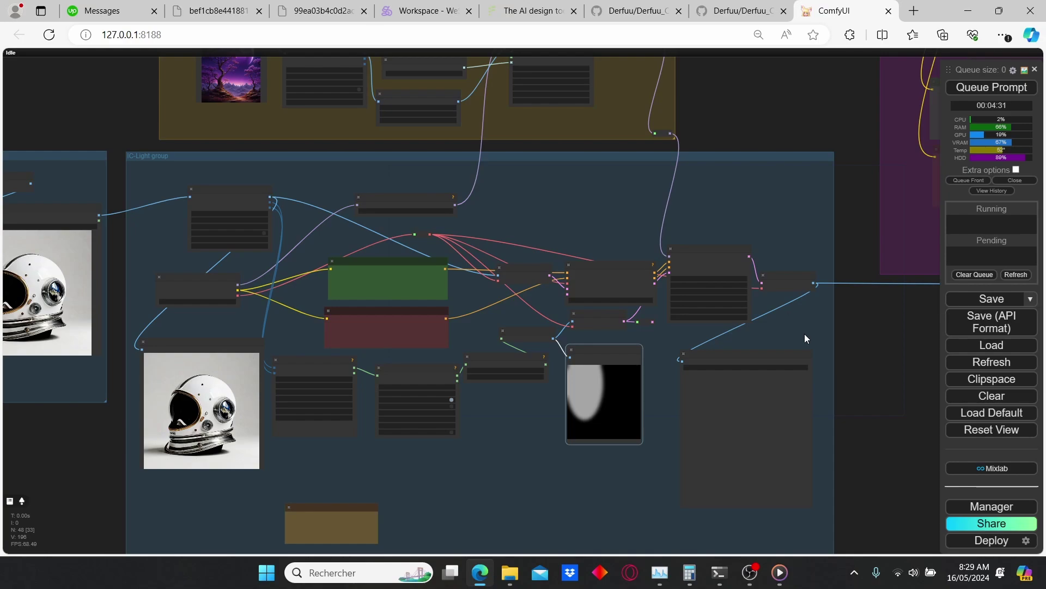
Step: Review the IC-Light sampling and mask nodes, their link to the upscale group, and the Image generator group
{"action": "left_click_drag", "start_coordinate": [811, 347], "coordinate": [701, 302]}
{"action": "scroll", "coordinate": [464, 274], "scroll_direction": "up", "scroll_amount": 3}
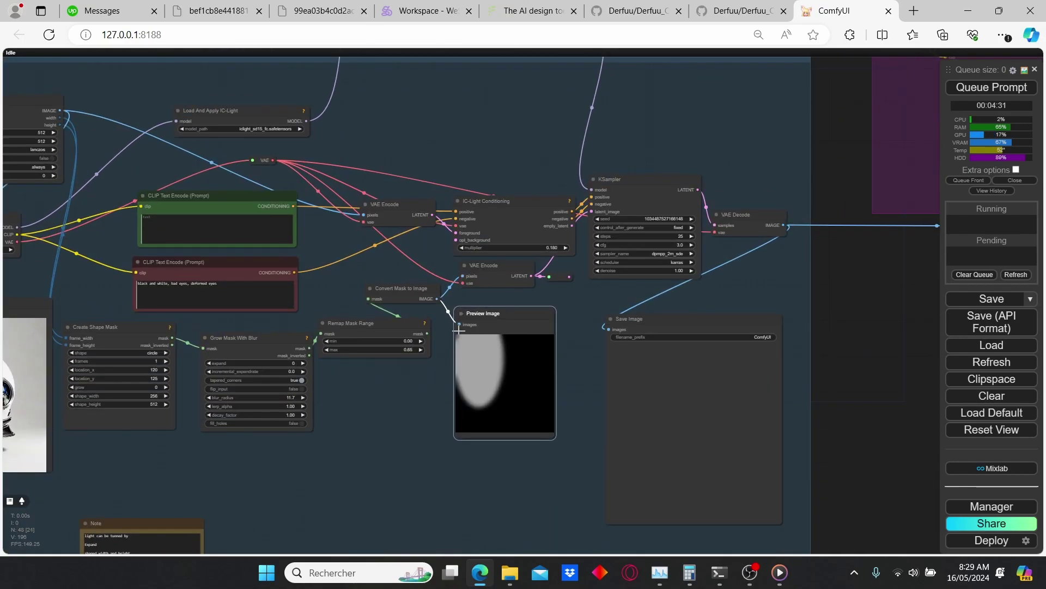
{"action": "left_click_drag", "start_coordinate": [778, 75], "coordinate": [346, 224]}
{"action": "scroll", "coordinate": [460, 244], "scroll_direction": "down", "scroll_amount": 2}
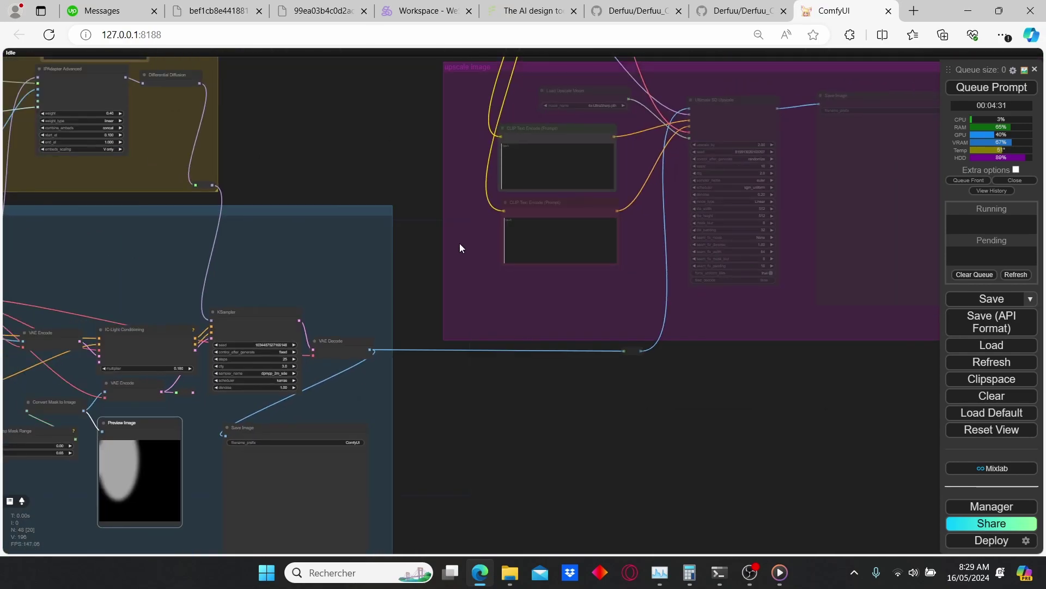
{"action": "scroll", "coordinate": [770, 305], "scroll_direction": "up", "scroll_amount": 2}
{"action": "left_click_drag", "start_coordinate": [771, 306], "coordinate": [594, 438]}
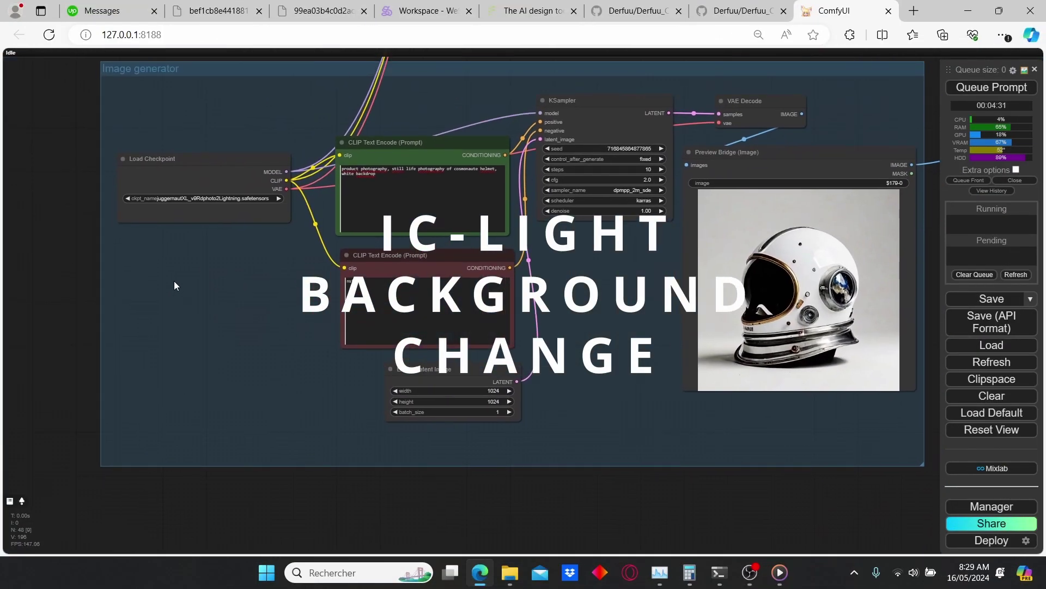
{"action": "scroll", "coordinate": [174, 281], "scroll_direction": "up", "scroll_amount": 3}
{"action": "left_click_drag", "start_coordinate": [314, 251], "coordinate": [201, 337]}
{"action": "scroll", "coordinate": [654, 272], "scroll_direction": "down", "scroll_amount": 6}
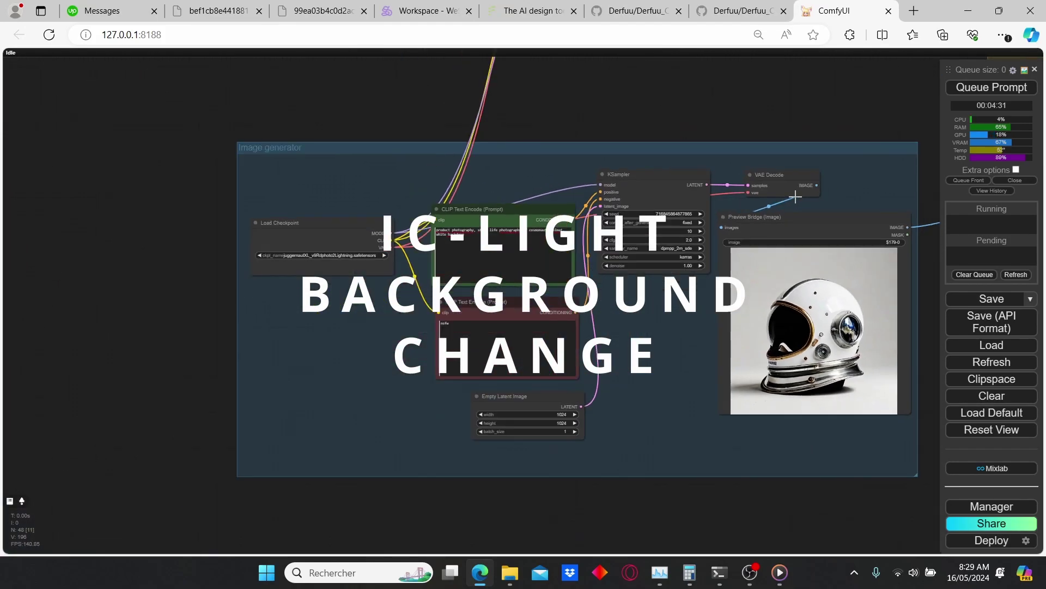
Step: Set all nodes of the IPADAPTER group to Never
{"action": "left_click_drag", "start_coordinate": [708, 193], "coordinate": [123, 260]}
{"action": "left_click_drag", "start_coordinate": [686, 215], "coordinate": [422, 211]}
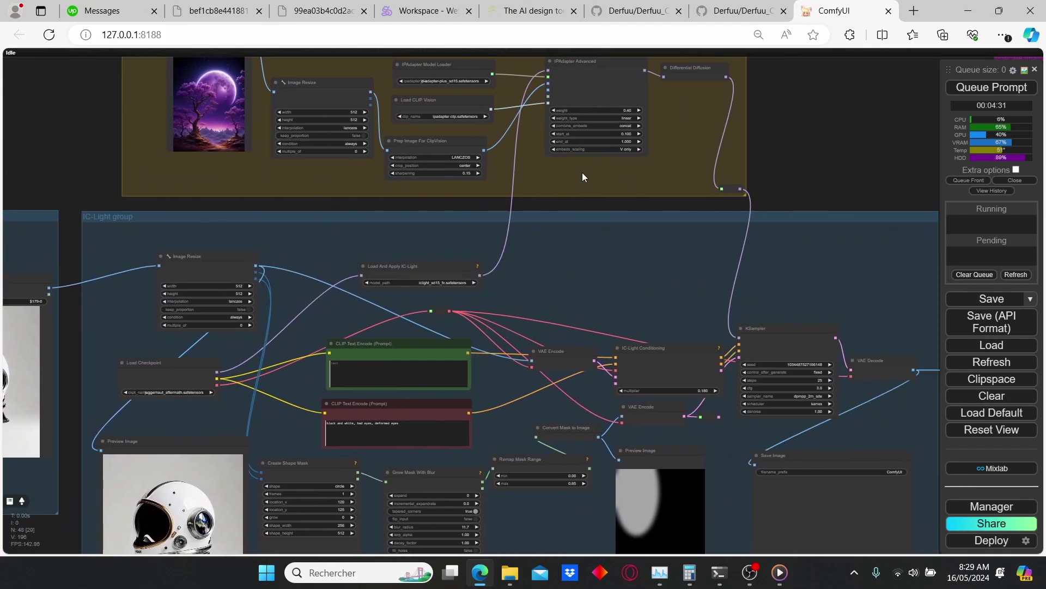
{"action": "right_click", "coordinate": [531, 169]}
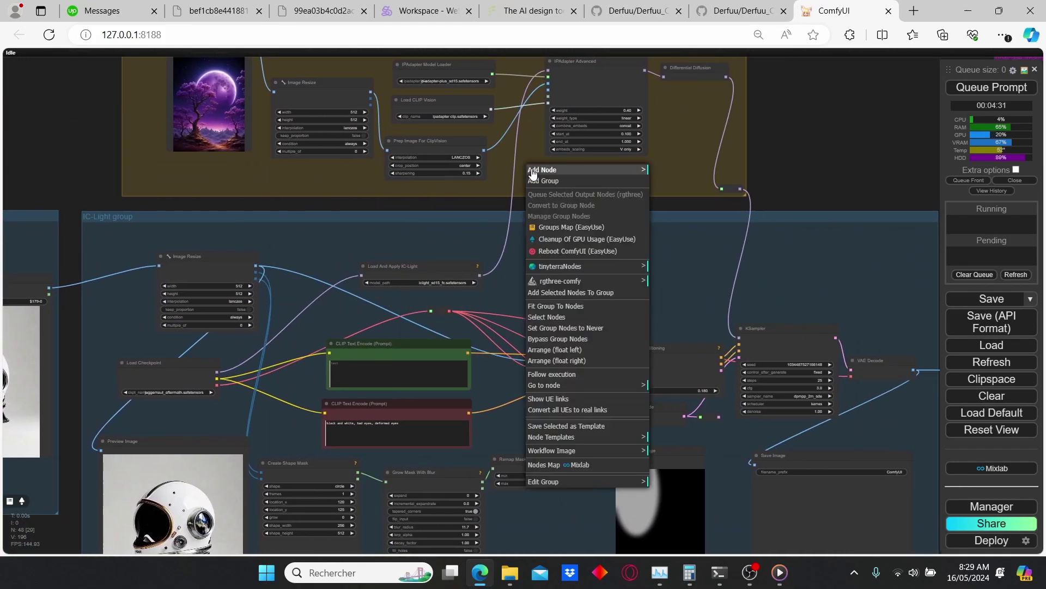
{"action": "left_click", "coordinate": [622, 332]}
Step: Align the IC-Light group's green positive prompt node with the red negative prompt node and widen it slightly
{"action": "scroll", "coordinate": [563, 292], "scroll_direction": "down", "scroll_amount": 3}
{"action": "left_click_drag", "start_coordinate": [302, 331], "coordinate": [356, 237]}
{"action": "scroll", "coordinate": [355, 237], "scroll_direction": "up", "scroll_amount": 2}
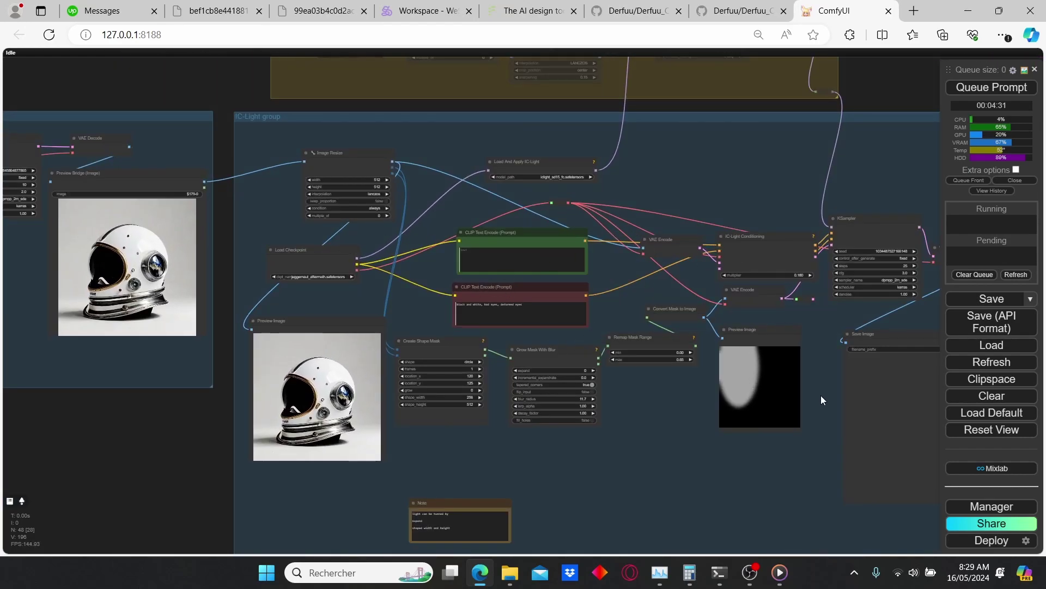
{"action": "scroll", "coordinate": [384, 324], "scroll_direction": "up", "scroll_amount": 2}
{"action": "scroll", "coordinate": [558, 220], "scroll_direction": "up", "scroll_amount": 3}
{"action": "left_click_drag", "start_coordinate": [731, 269], "coordinate": [584, 234]}
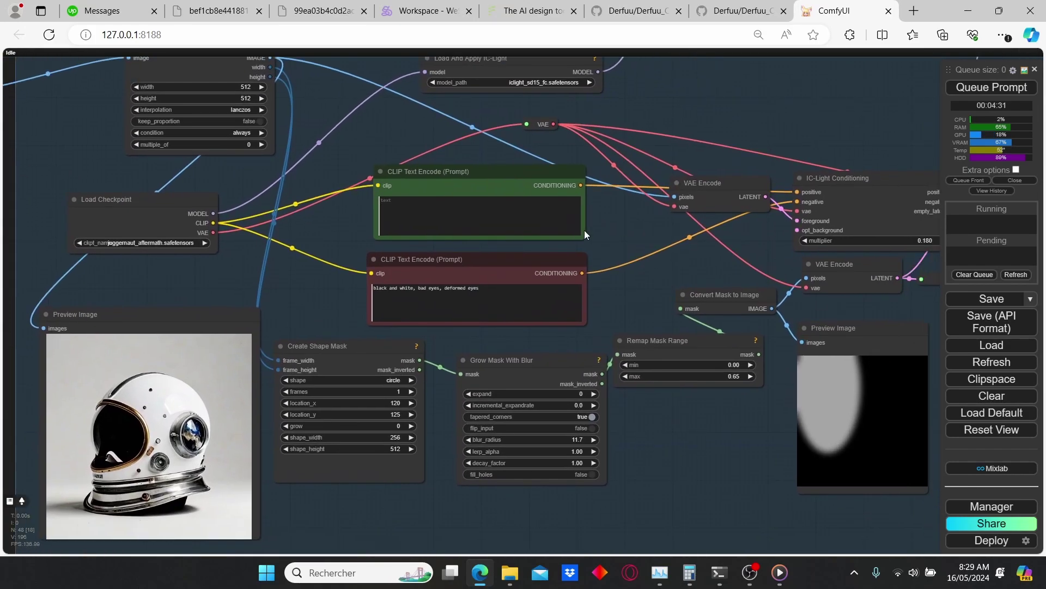
{"action": "left_click_drag", "start_coordinate": [508, 182], "coordinate": [501, 178]}
{"action": "left_click_drag", "start_coordinate": [579, 238], "coordinate": [606, 246]}
{"action": "scroll", "coordinate": [486, 148], "scroll_direction": "down", "scroll_amount": 2}
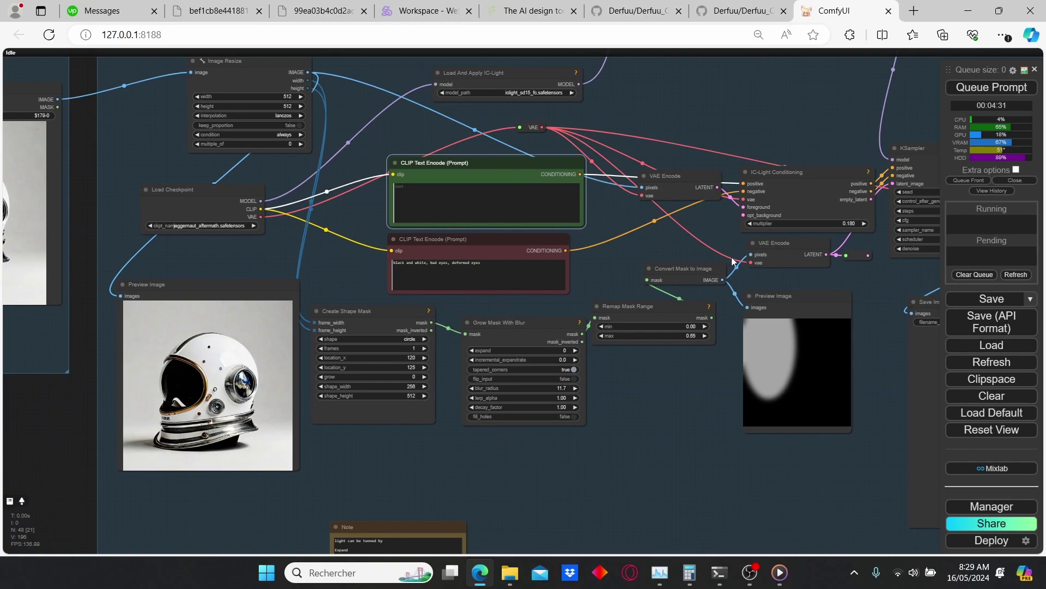
Step: Add a Load Image node above the Image generator group's Preview Bridge and delete it again
{"action": "left_click_drag", "start_coordinate": [724, 265], "coordinate": [583, 219]}
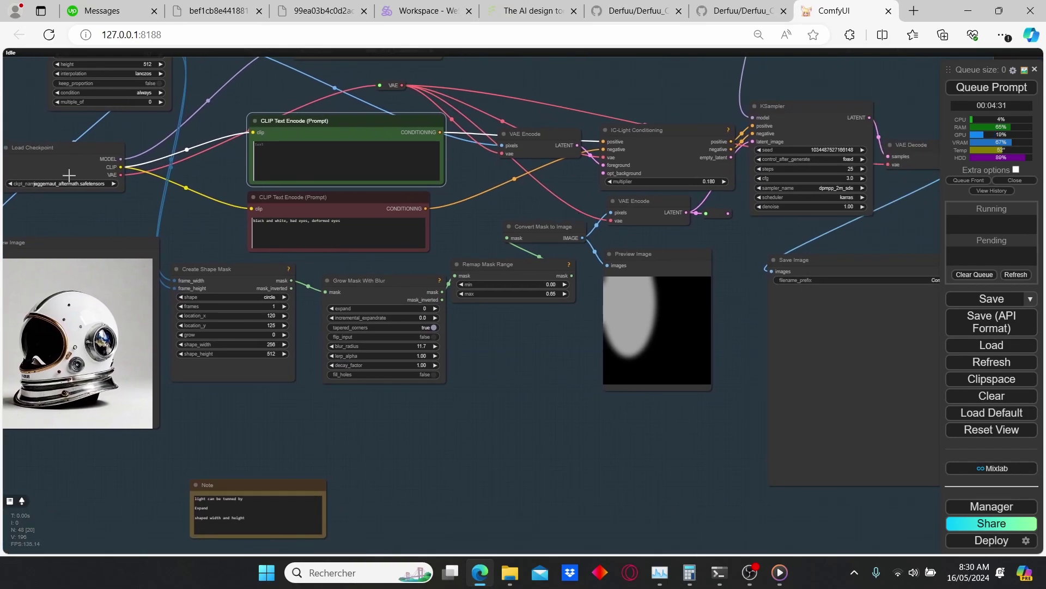
{"action": "left_click_drag", "start_coordinate": [65, 218], "coordinate": [409, 245]}
{"action": "left_click_drag", "start_coordinate": [203, 122], "coordinate": [418, 256]}
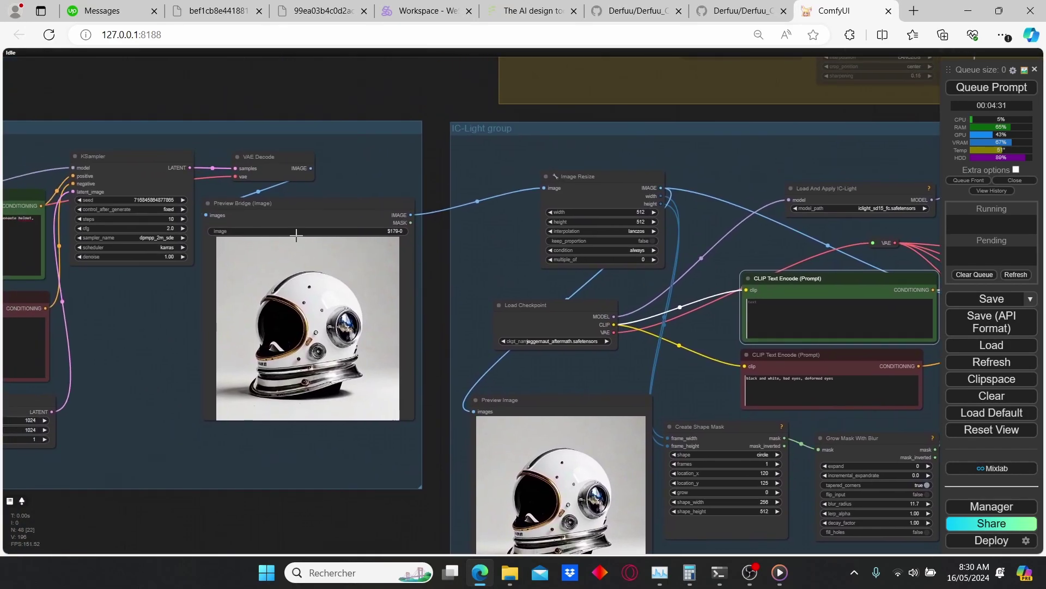
{"action": "left_click_drag", "start_coordinate": [212, 137], "coordinate": [269, 140]}
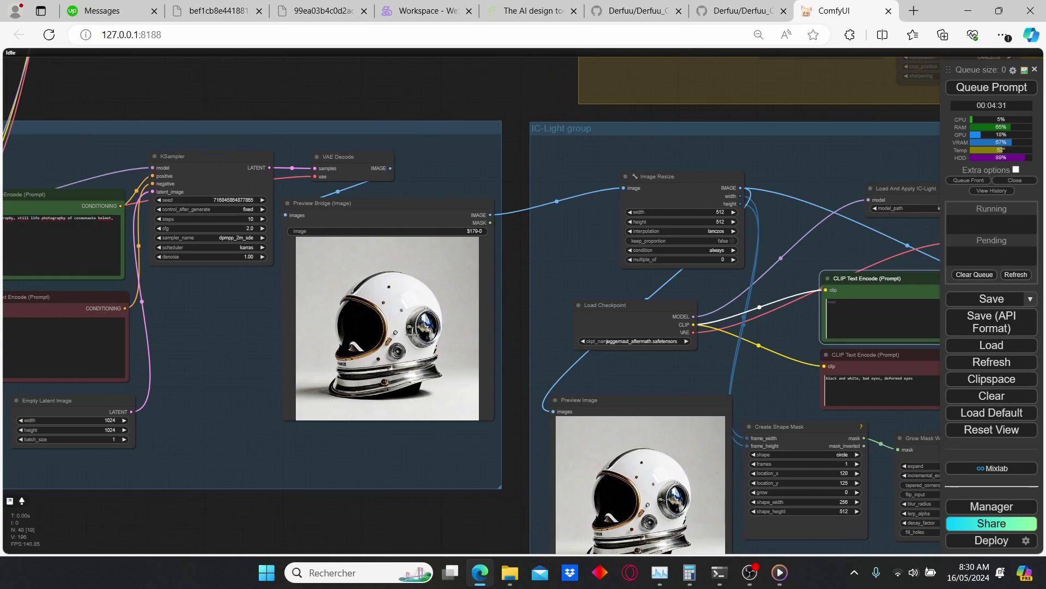
{"action": "double_click", "coordinate": [394, 81]}
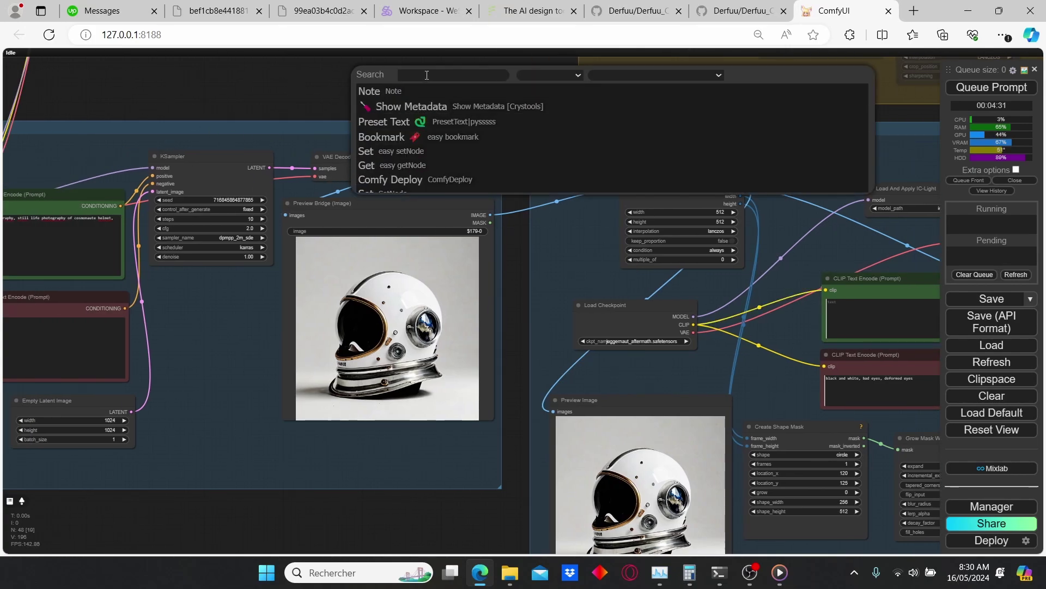
{"action": "type", "text": "load"}
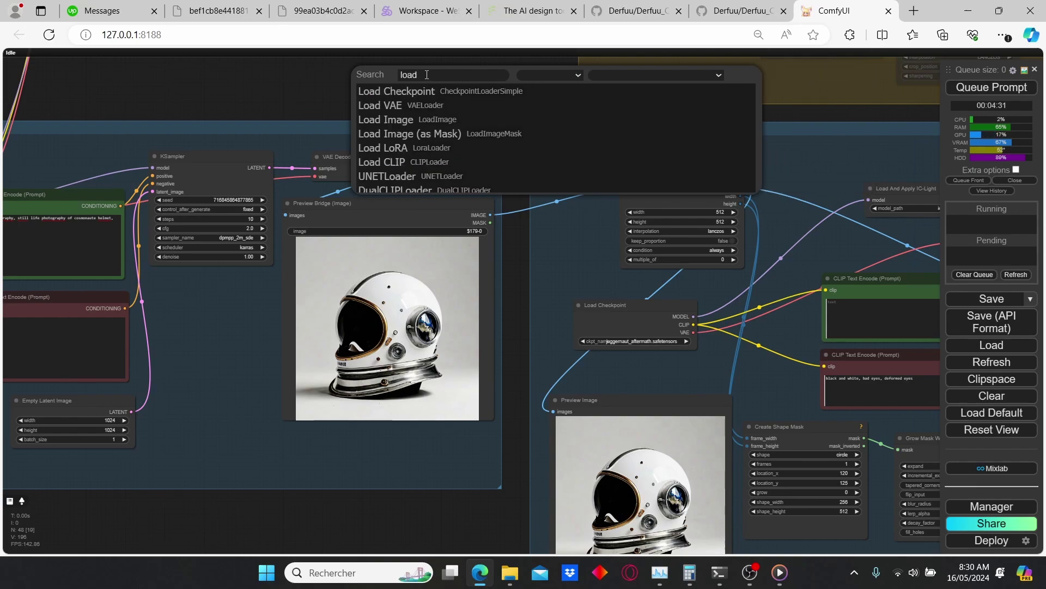
{"action": "left_click", "coordinate": [389, 116]}
{"action": "scroll", "coordinate": [509, 129], "scroll_direction": "up", "scroll_amount": 2}
{"action": "scroll", "coordinate": [474, 131], "scroll_direction": "down", "scroll_amount": 2}
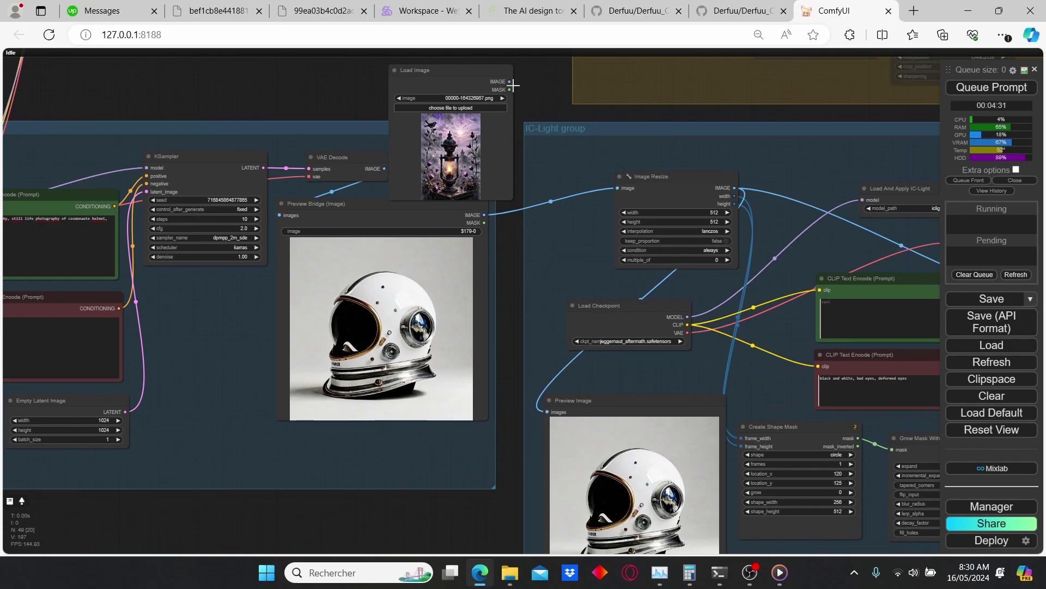
{"action": "left_click_drag", "start_coordinate": [509, 76], "coordinate": [530, 69]}
{"action": "left_click", "coordinate": [429, 67]}
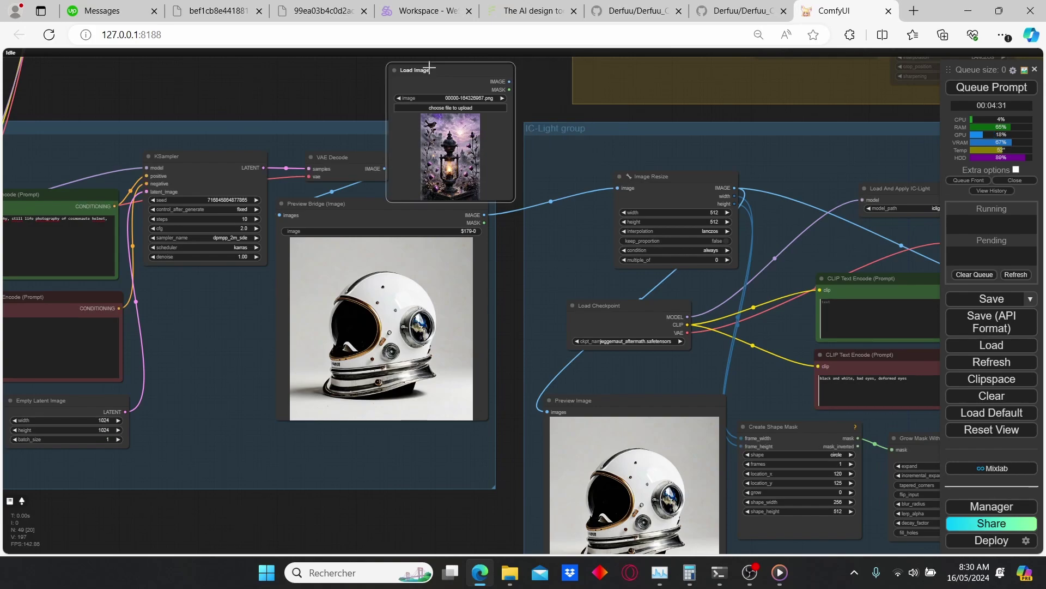
{"action": "key", "text": "Delete"}
Step: Enter "sunlight, desert backgroud" as the IC-Light group's positive prompt and queue the workflow
{"action": "left_click_drag", "start_coordinate": [544, 146], "coordinate": [357, 95]}
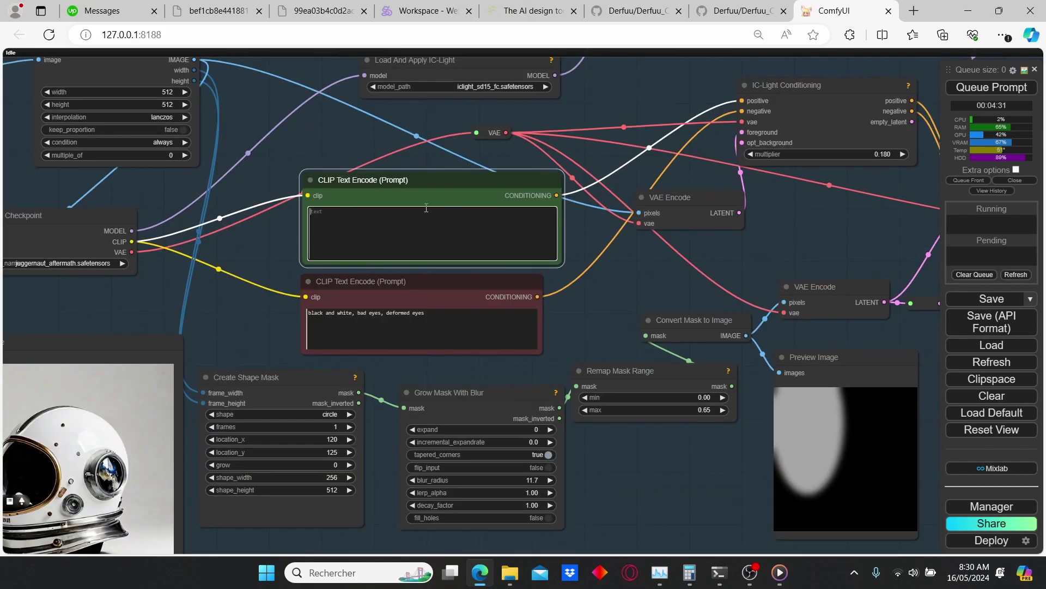
{"action": "left_click", "coordinate": [412, 228]}
{"action": "left_click_drag", "start_coordinate": [559, 259], "coordinate": [563, 264]}
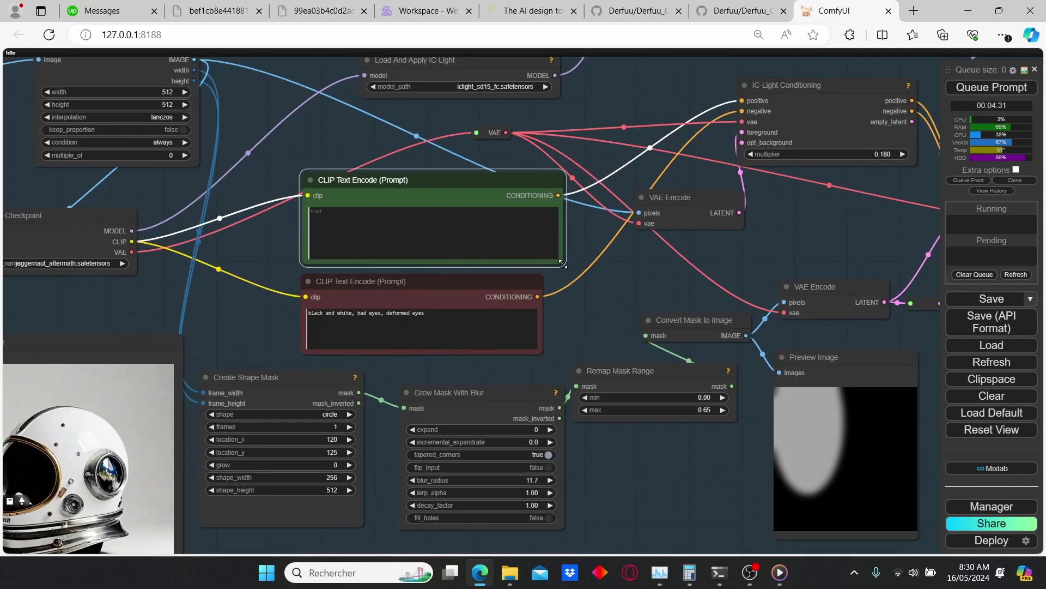
{"action": "left_click", "coordinate": [494, 229]}
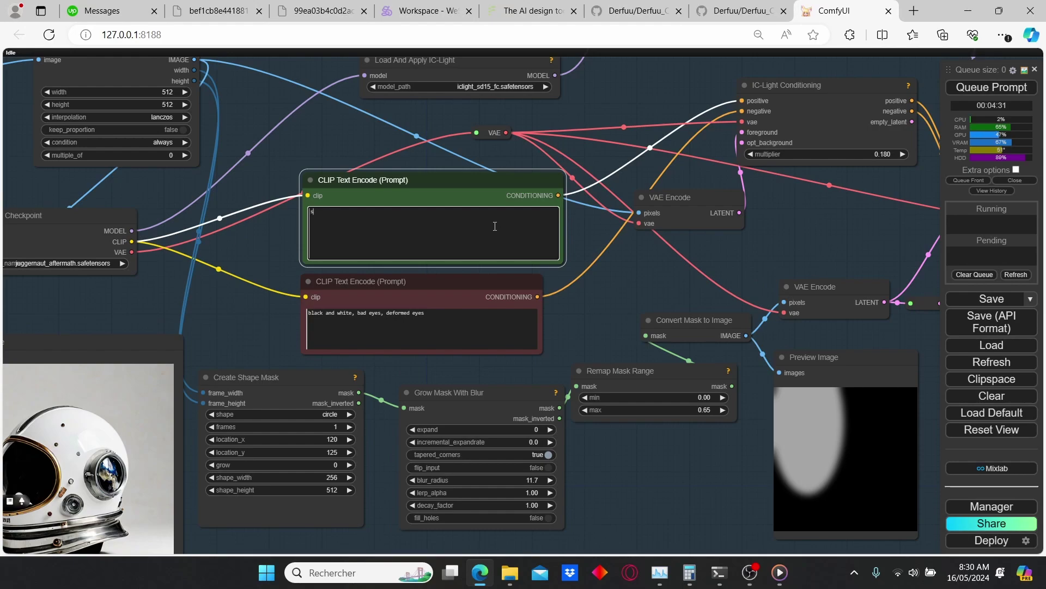
{"action": "type", "text": "sunlight, desert backgroud"}
{"action": "left_click", "coordinate": [992, 87]}
{"action": "scroll", "coordinate": [847, 200], "scroll_direction": "down", "scroll_amount": 3}
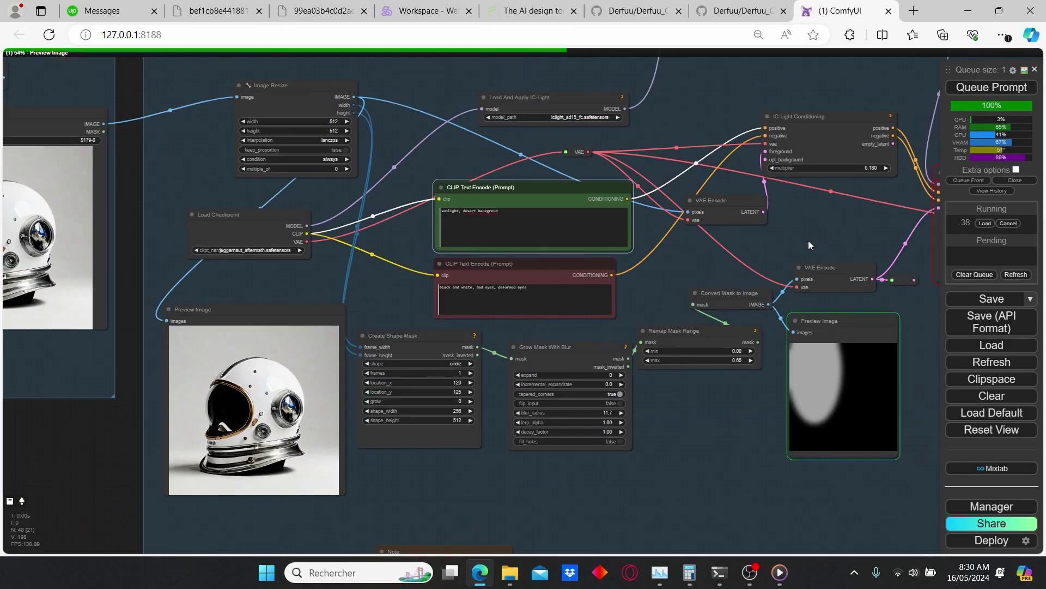
Step: Connect Load And Apply IC-Light's MODEL output to the KSampler's model input and move the Save Image node closer beneath the KSampler
{"action": "left_click_drag", "start_coordinate": [810, 243], "coordinate": [693, 296]}
{"action": "left_click_drag", "start_coordinate": [500, 189], "coordinate": [741, 276]}
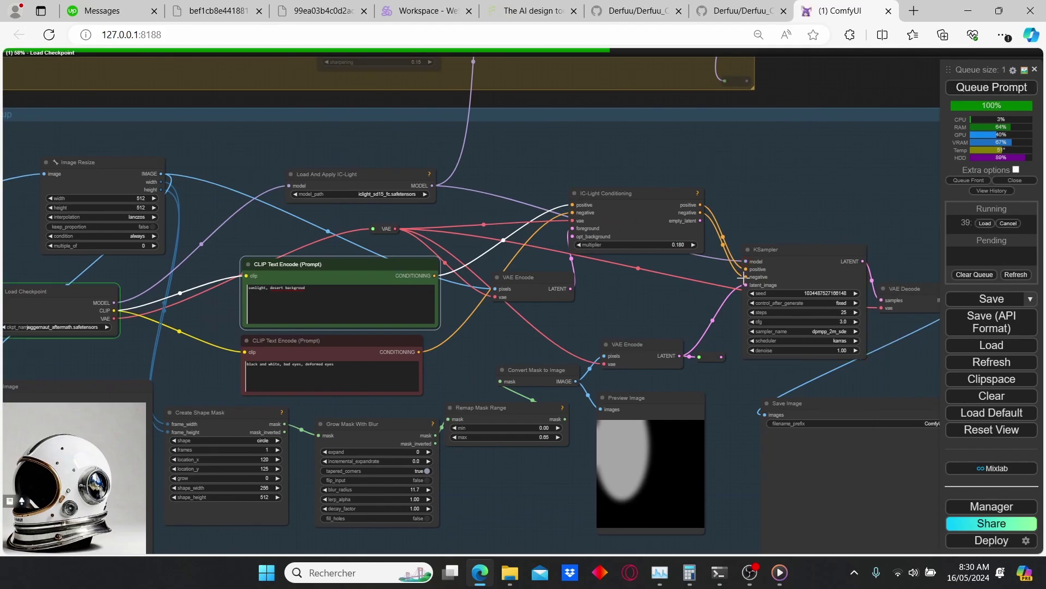
{"action": "left_click_drag", "start_coordinate": [739, 397], "coordinate": [669, 330]}
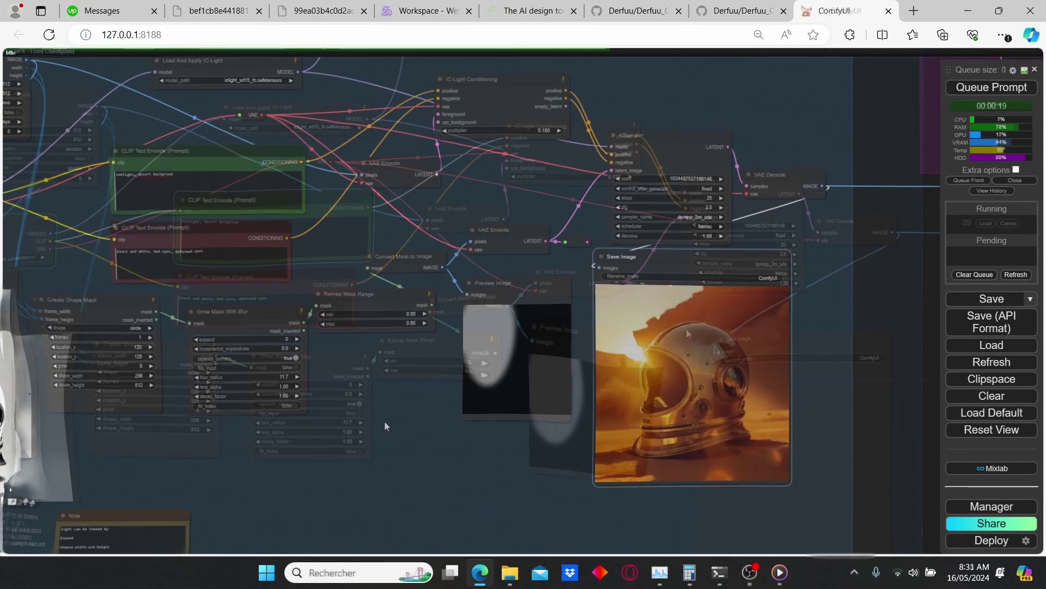
{"action": "scroll", "coordinate": [674, 436], "scroll_direction": "up", "scroll_amount": 4}
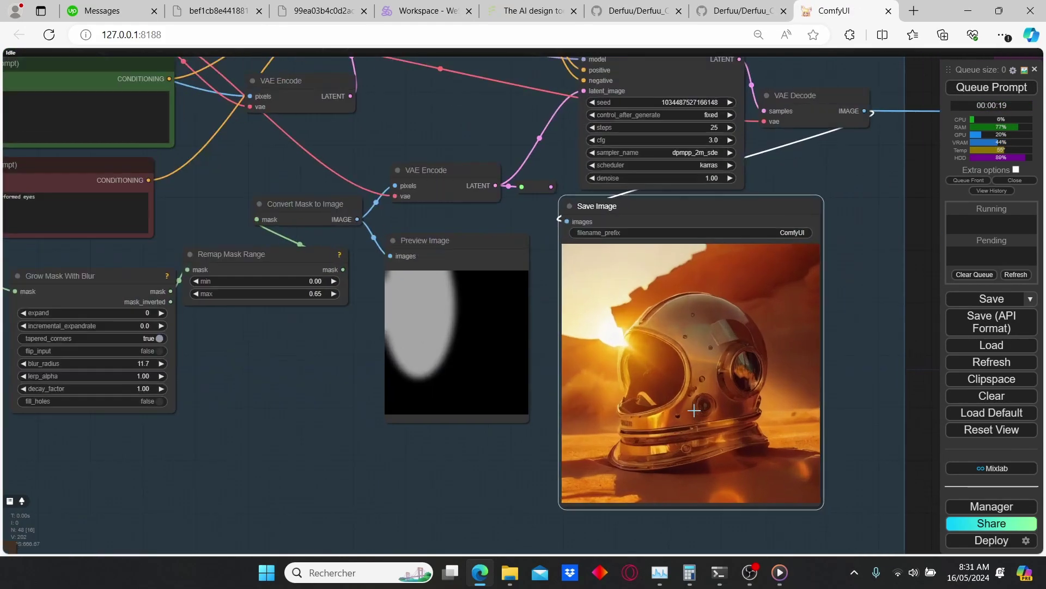
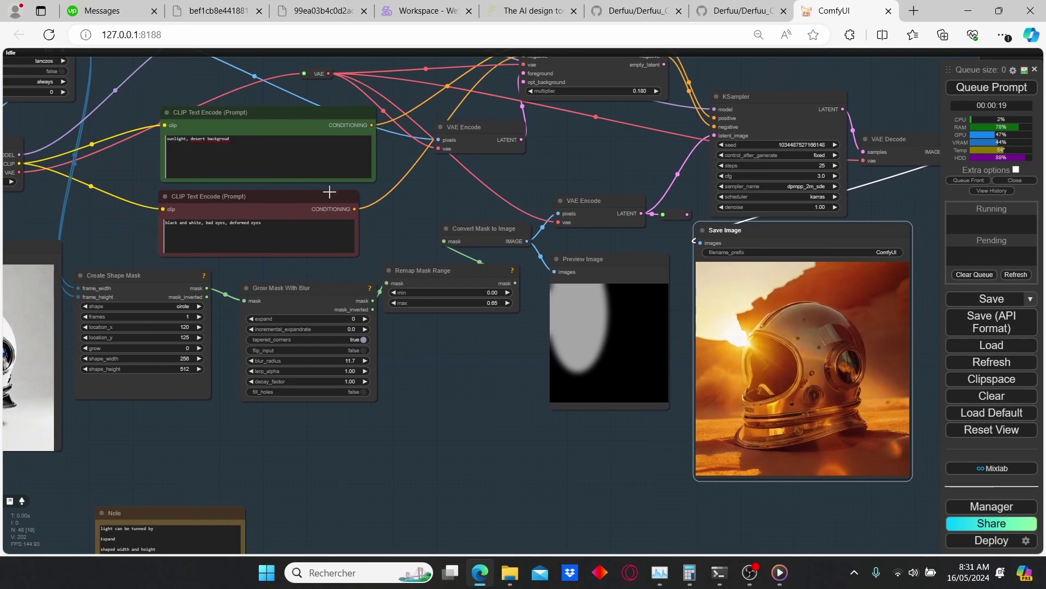
Step: Replace "desert" with "canyon" in the IC-Light group's positive prompt and queue the workflow
{"action": "left_click_drag", "start_coordinate": [454, 229], "coordinate": [439, 228]}
{"action": "left_click", "coordinate": [190, 140]}
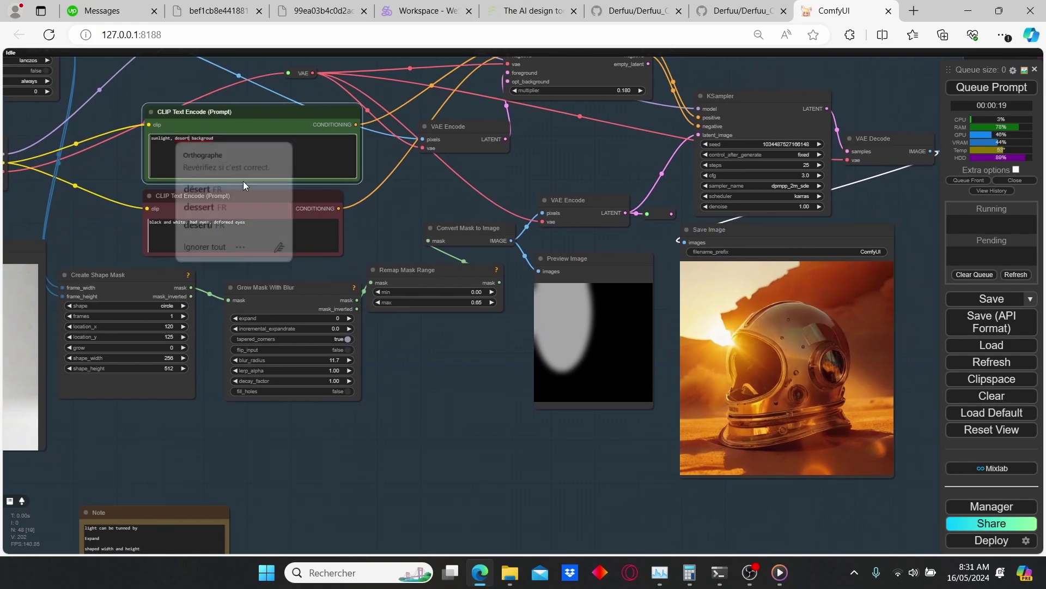
{"action": "key", "text": "BackSpace"}
{"action": "key", "text": "BackSpace"}
{"action": "key", "text": "BackSpace"}
{"action": "key", "text": "BackSpace"}
{"action": "key", "text": "BackSpace"}
{"action": "key", "text": "BackSpace"}
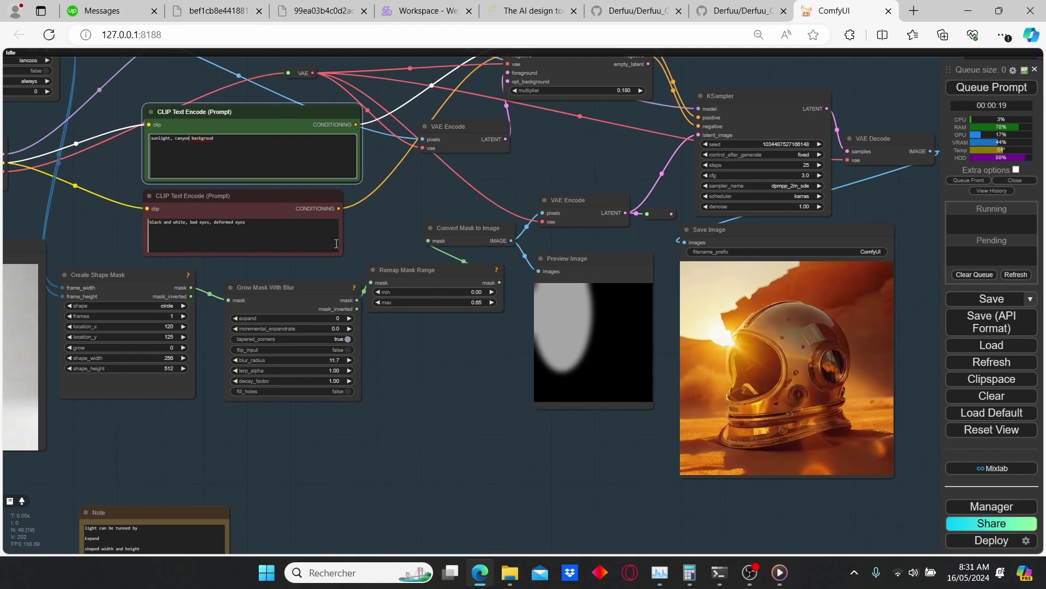
{"action": "left_click", "coordinate": [978, 88]}
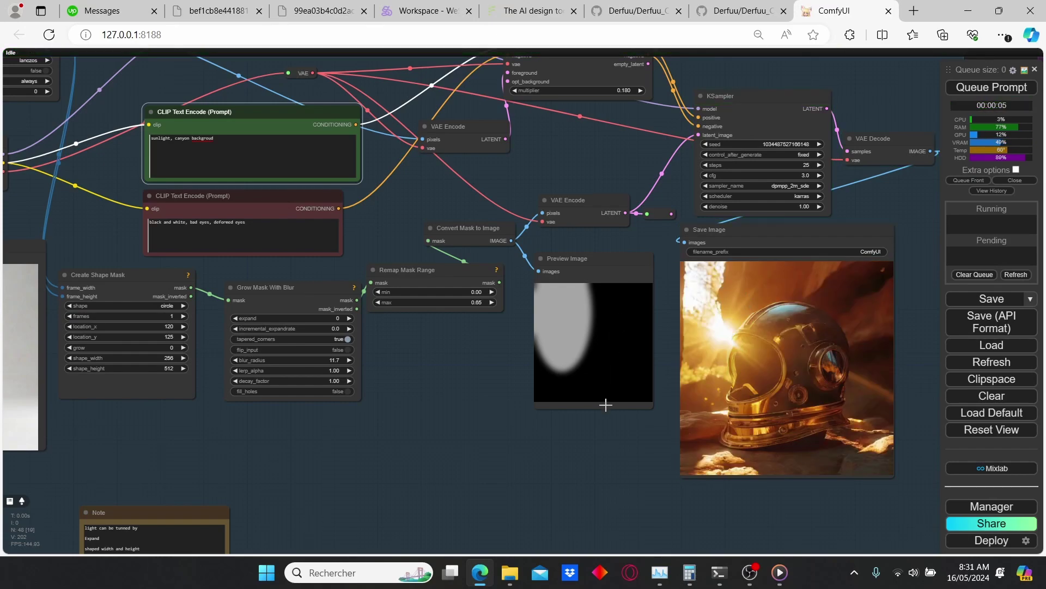
Step: Change the lighting in the positive prompt so that it reads "day light, canyon backgroud", and regenerate the image
{"action": "scroll", "coordinate": [605, 404], "scroll_direction": "up", "scroll_amount": 3}
{"action": "left_click_drag", "start_coordinate": [626, 415], "coordinate": [402, 409]}
{"action": "scroll", "coordinate": [432, 367], "scroll_direction": "up", "scroll_amount": 4}
{"action": "scroll", "coordinate": [432, 366], "scroll_direction": "down", "scroll_amount": 3}
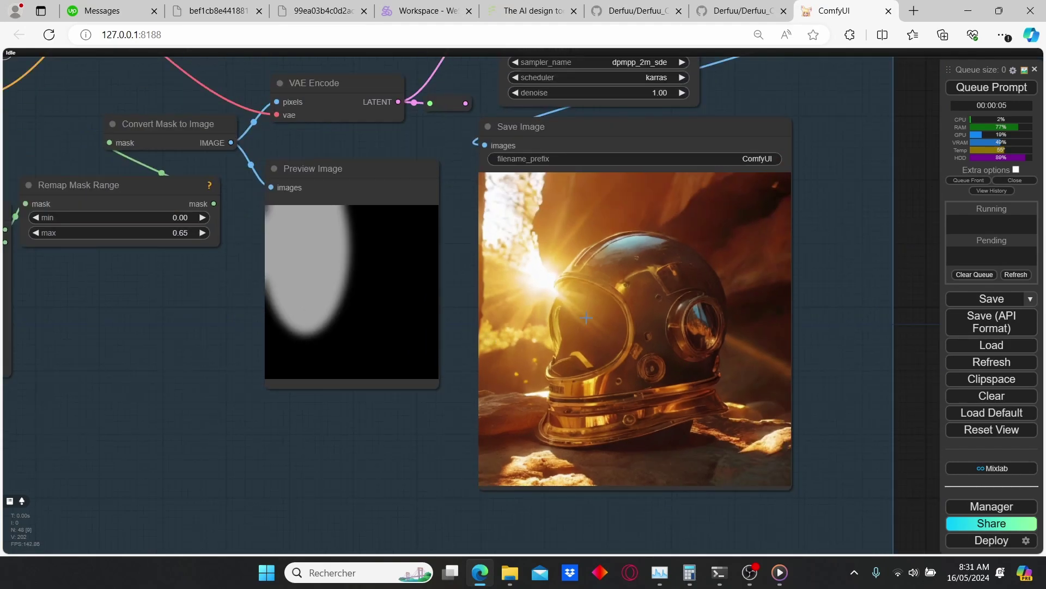
{"action": "scroll", "coordinate": [589, 313], "scroll_direction": "down", "scroll_amount": 3}
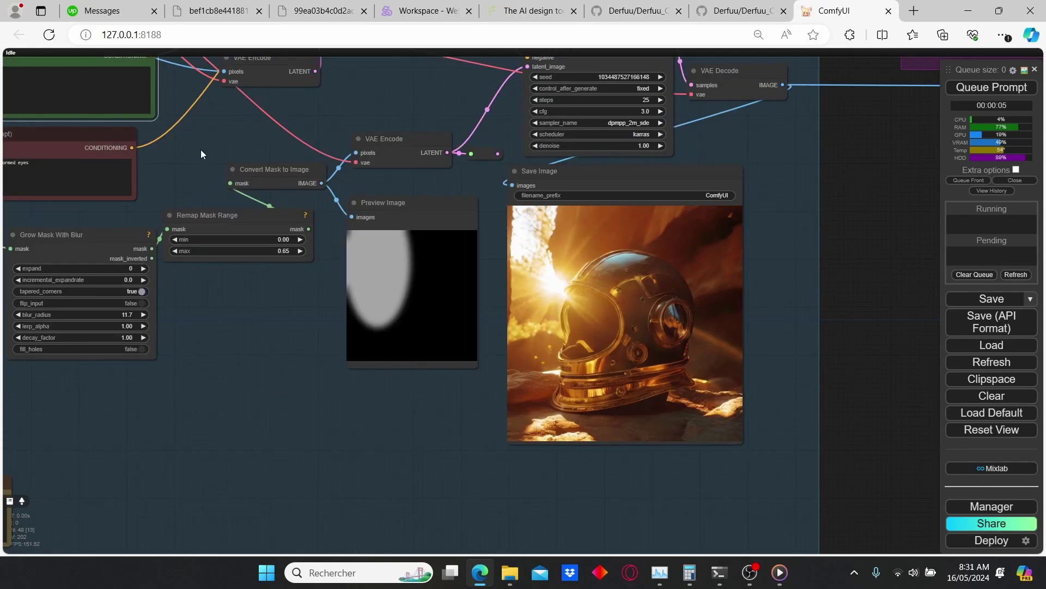
{"action": "left_click_drag", "start_coordinate": [204, 143], "coordinate": [400, 234]}
{"action": "scroll", "coordinate": [316, 170], "scroll_direction": "down", "scroll_amount": 2}
{"action": "scroll", "coordinate": [116, 162], "scroll_direction": "up", "scroll_amount": 3}
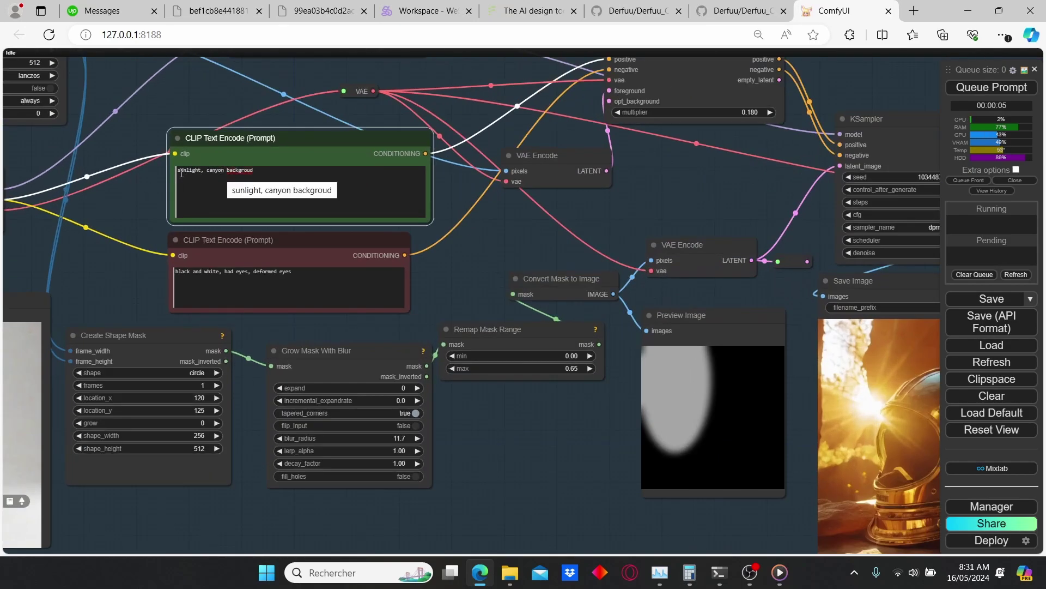
{"action": "left_click_drag", "start_coordinate": [187, 172], "coordinate": [167, 170]}
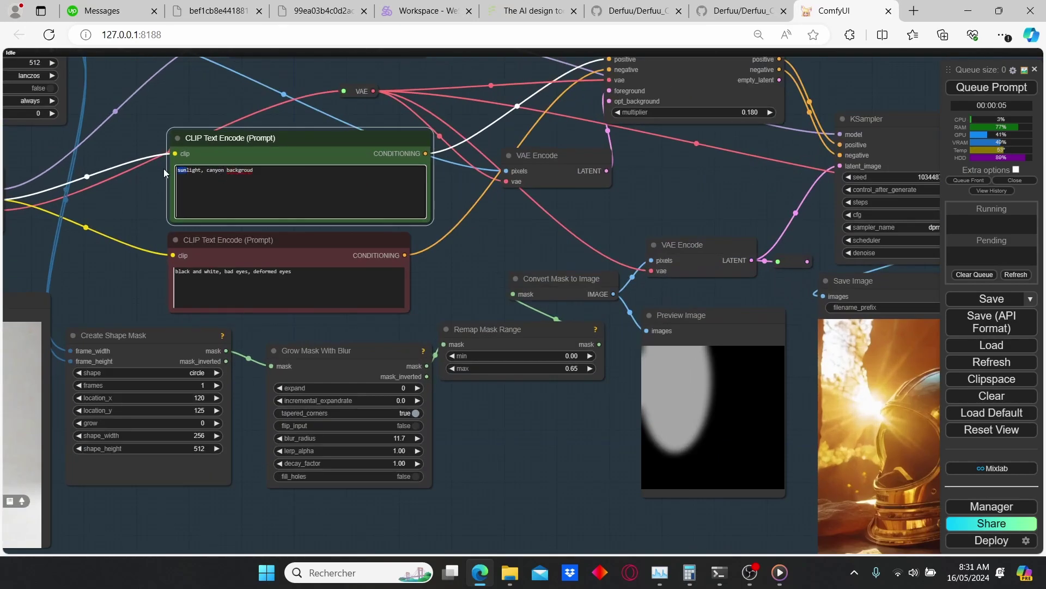
{"action": "type", "text": "moon"}
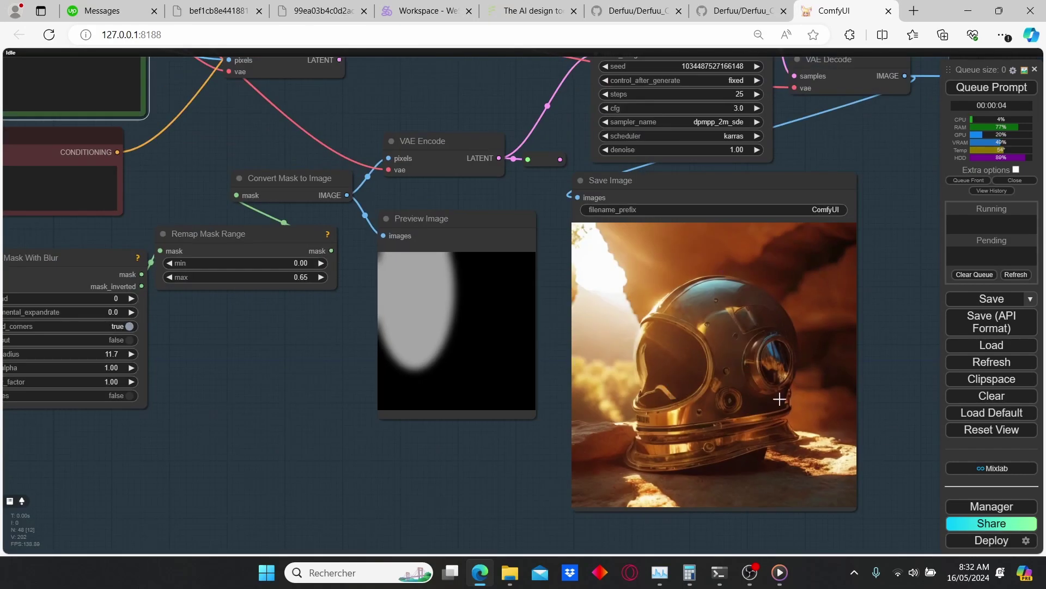
Step: Replace "canyon" with "jungle" in the positive prompt and regenerate the image
{"action": "scroll", "coordinate": [761, 368], "scroll_direction": "down", "scroll_amount": 3}
{"action": "left_click_drag", "start_coordinate": [326, 193], "coordinate": [406, 225]}
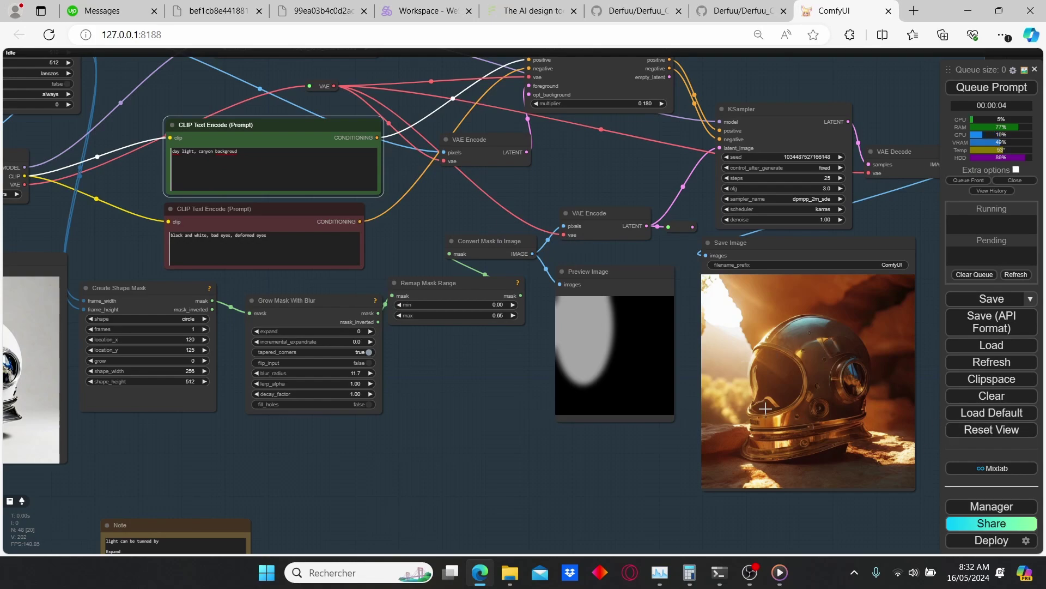
{"action": "scroll", "coordinate": [96, 71], "scroll_direction": "up", "scroll_amount": 2}
{"action": "scroll", "coordinate": [215, 120], "scroll_direction": "up", "scroll_amount": 3}
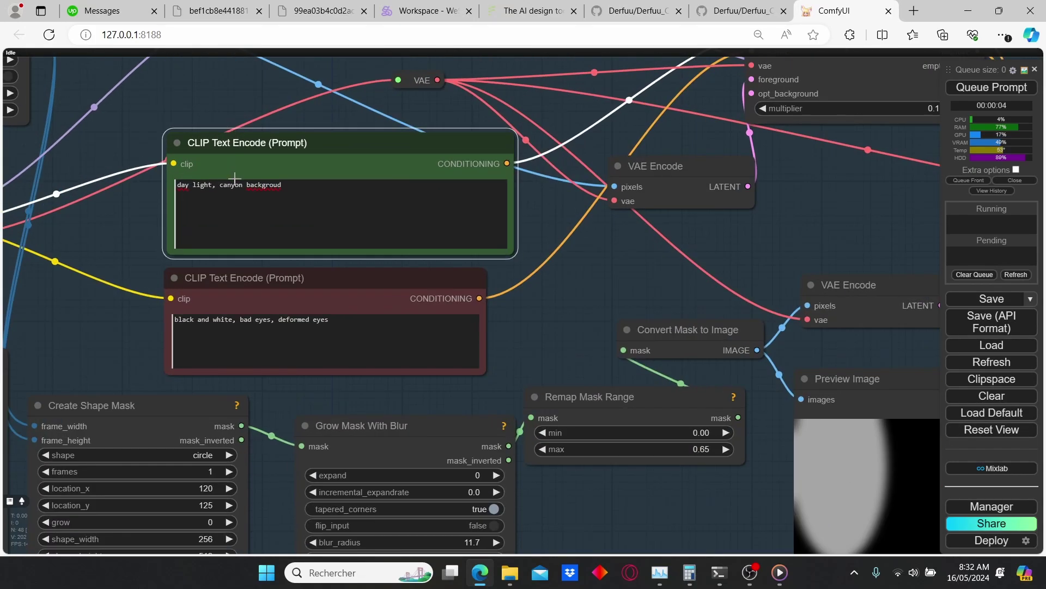
{"action": "left_click_drag", "start_coordinate": [241, 190], "coordinate": [220, 186]}
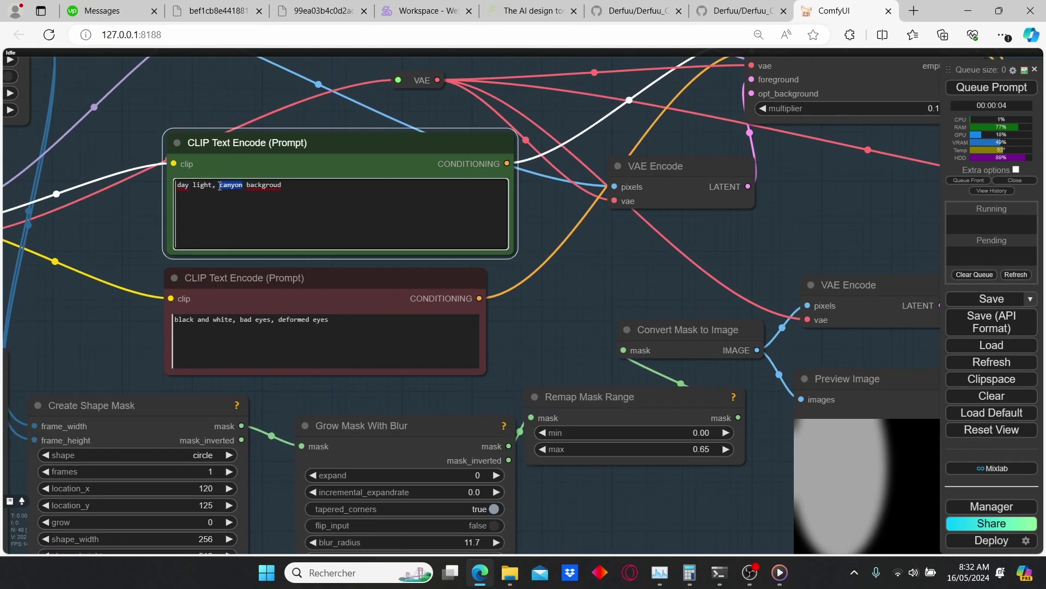
{"action": "type", "text": "jungle"}
{"action": "scroll", "coordinate": [556, 245], "scroll_direction": "down", "scroll_amount": 4}
{"action": "left_click_drag", "start_coordinate": [845, 486], "coordinate": [482, 379]}
{"action": "scroll", "coordinate": [481, 379], "scroll_direction": "up", "scroll_amount": 1}
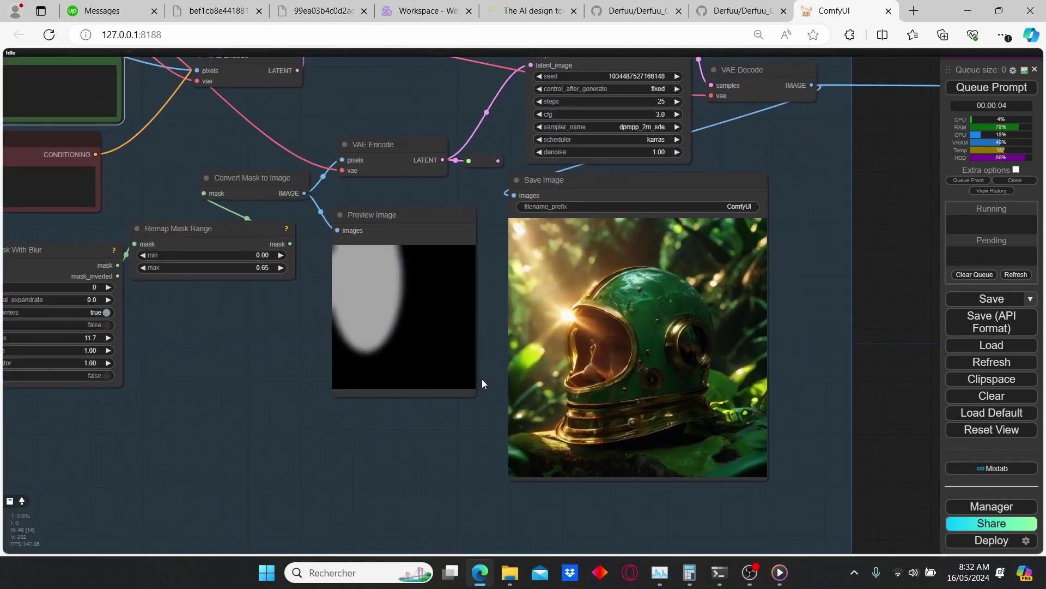
Step: Examine the jungle helmet image in the Save Image node up close and return to the prompt nodes
{"action": "scroll", "coordinate": [474, 311], "scroll_direction": "up", "scroll_amount": 2}
{"action": "scroll", "coordinate": [586, 370], "scroll_direction": "up", "scroll_amount": 3}
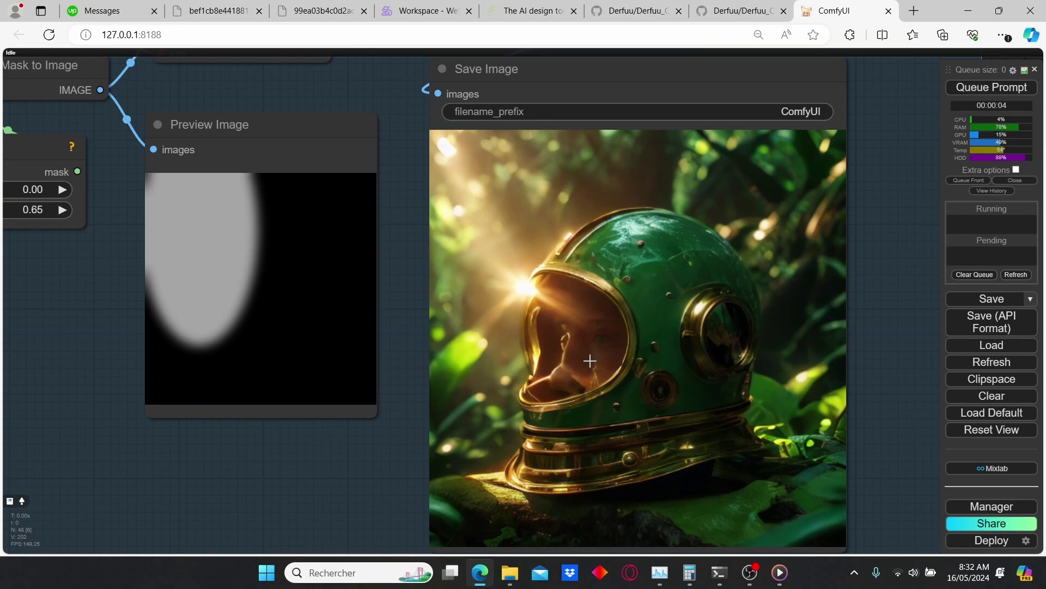
{"action": "scroll", "coordinate": [589, 349], "scroll_direction": "down", "scroll_amount": 5}
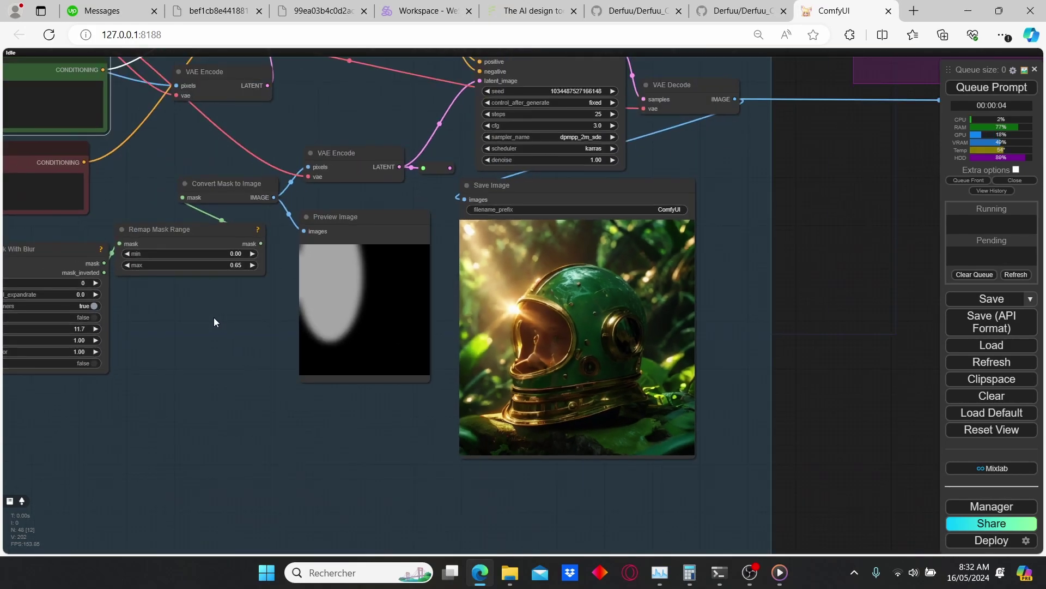
{"action": "left_click_drag", "start_coordinate": [214, 318], "coordinate": [289, 346]}
{"action": "left_click_drag", "start_coordinate": [174, 206], "coordinate": [250, 231]}
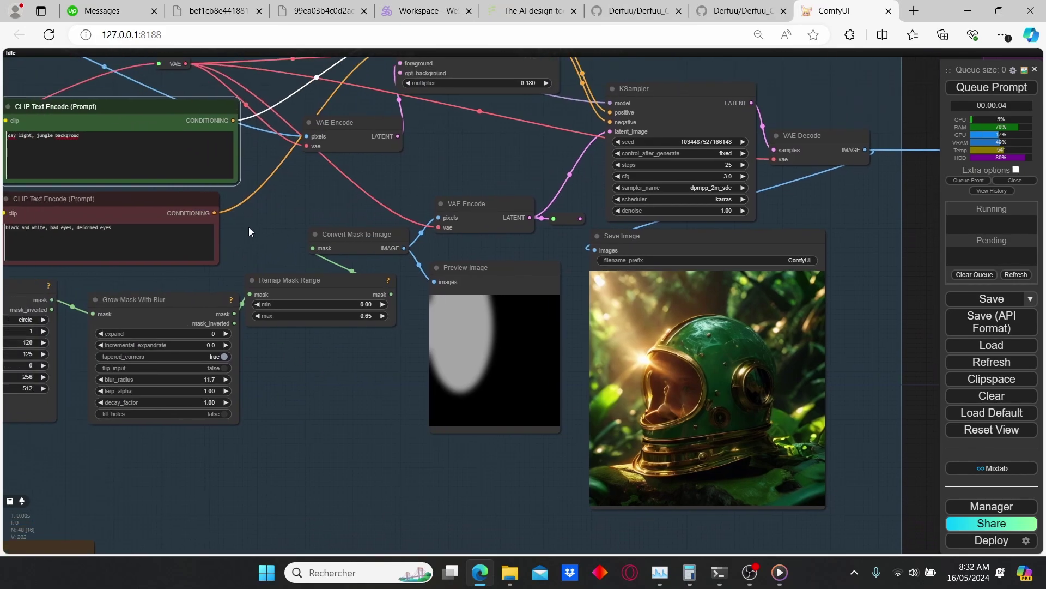
Step: Replace "jungle" with "forest" in the IC-Light group's positive prompt and regenerate the image
{"action": "left_click", "coordinate": [991, 89]}
{"action": "left_click_drag", "start_coordinate": [265, 185], "coordinate": [442, 228]}
{"action": "double_click", "coordinate": [214, 178]}
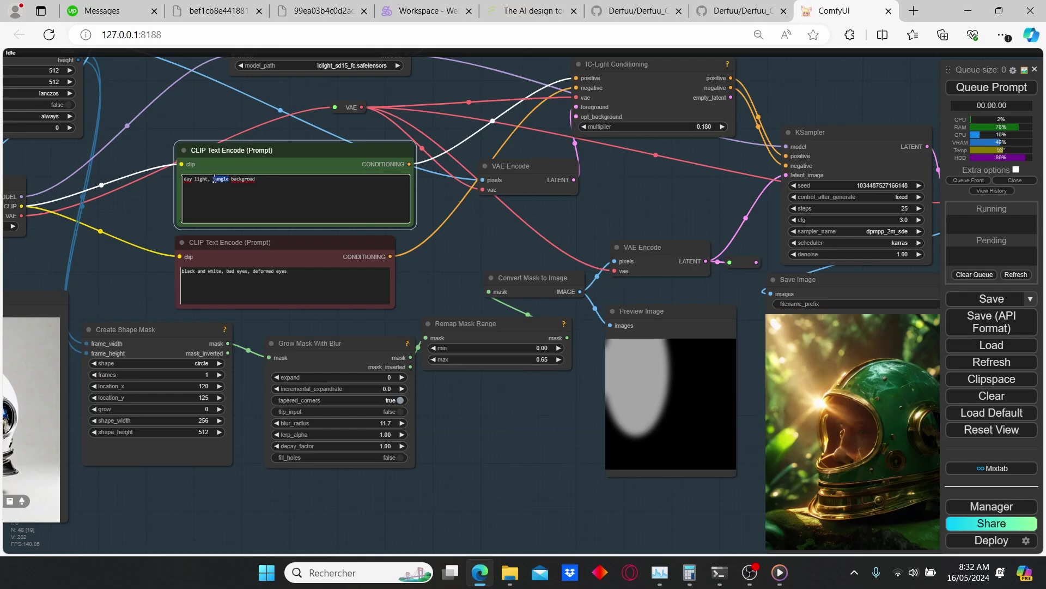
{"action": "type", "text": "forest"}
{"action": "left_click", "coordinate": [990, 89]}
Step: Examine the generated forest helmet image in the Save Image node up close, beside the light mask preview
{"action": "left_click_drag", "start_coordinate": [751, 353], "coordinate": [542, 313]}
{"action": "scroll", "coordinate": [541, 314], "scroll_direction": "up", "scroll_amount": 1}
{"action": "scroll", "coordinate": [542, 317], "scroll_direction": "down", "scroll_amount": 2}
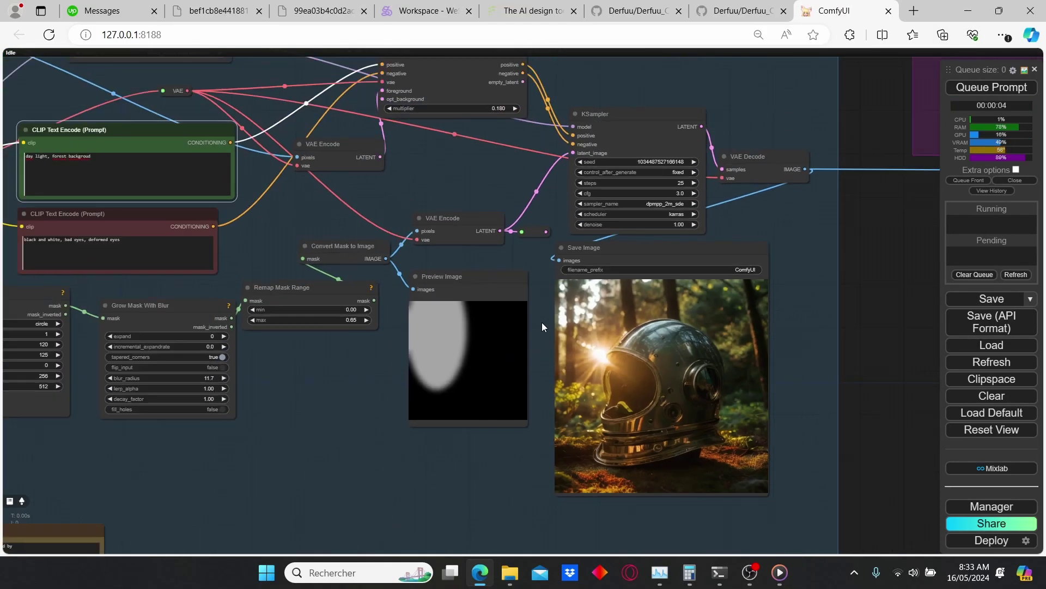
{"action": "scroll", "coordinate": [542, 322], "scroll_direction": "up", "scroll_amount": 3}
{"action": "scroll", "coordinate": [535, 403], "scroll_direction": "down", "scroll_amount": 2}
{"action": "left_click_drag", "start_coordinate": [531, 440], "coordinate": [491, 351]}
{"action": "scroll", "coordinate": [491, 351], "scroll_direction": "up", "scroll_amount": 2}
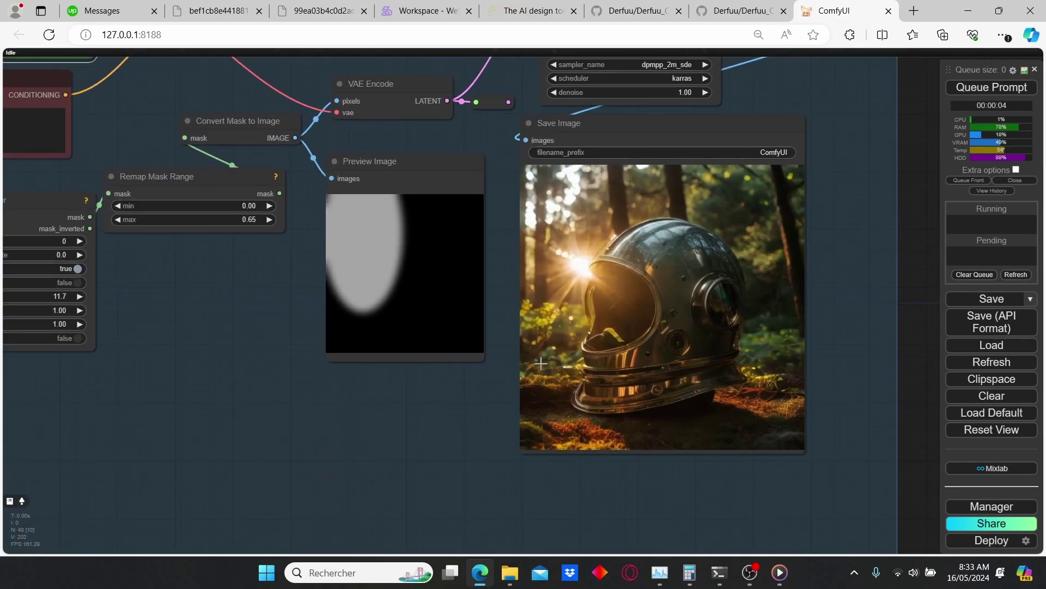
{"action": "scroll", "coordinate": [637, 312], "scroll_direction": "down", "scroll_amount": 1}
Step: Move the Create Shape Mask node to the free space just below the mask's Preview Image node
{"action": "left_click_drag", "start_coordinate": [288, 249], "coordinate": [486, 340]}
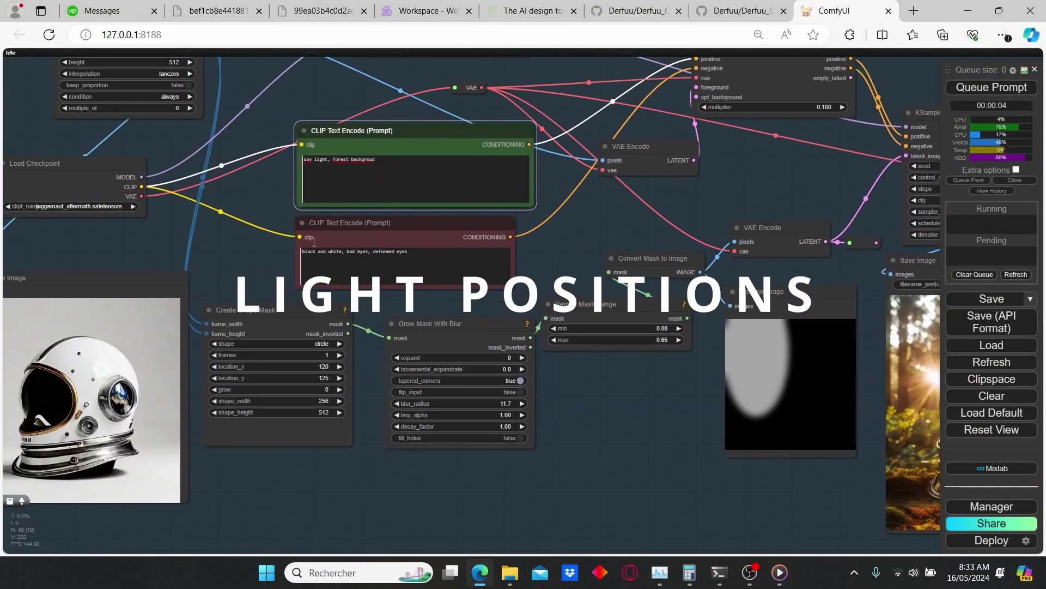
{"action": "scroll", "coordinate": [576, 254], "scroll_direction": "up", "scroll_amount": 2}
{"action": "left_click_drag", "start_coordinate": [491, 448], "coordinate": [339, 401]}
{"action": "scroll", "coordinate": [339, 400], "scroll_direction": "up", "scroll_amount": 2}
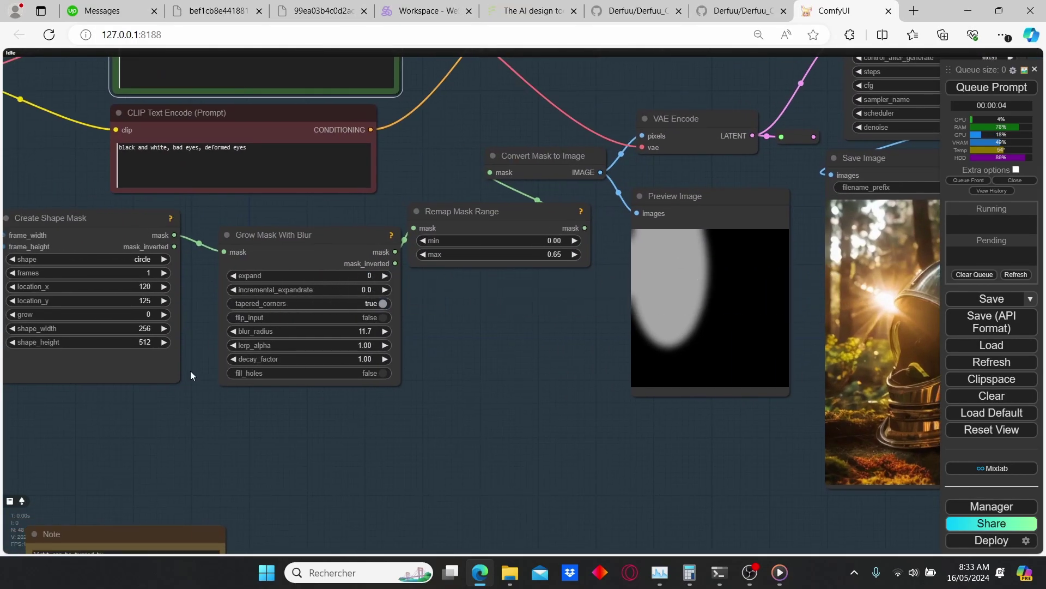
{"action": "left_click_drag", "start_coordinate": [212, 434], "coordinate": [409, 368]}
{"action": "scroll", "coordinate": [352, 259], "scroll_direction": "down", "scroll_amount": 3}
{"action": "left_click_drag", "start_coordinate": [285, 211], "coordinate": [729, 387]}
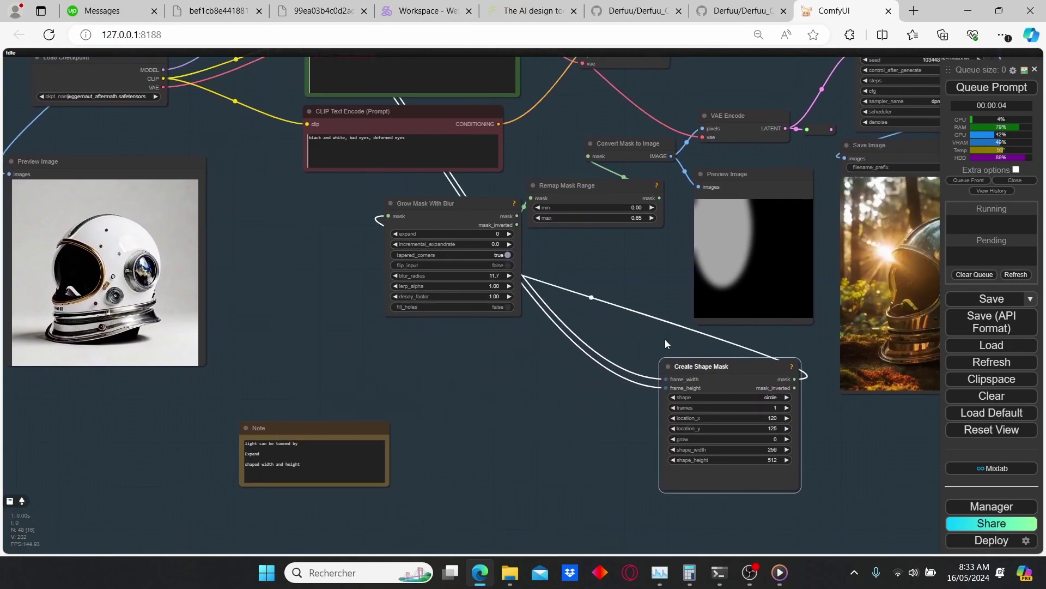
Step: Set location_x to 256 in the Create Shape Mask node and regenerate the image to see the shifted light
{"action": "left_click_drag", "start_coordinate": [665, 339], "coordinate": [314, 284]}
{"action": "scroll", "coordinate": [382, 327], "scroll_direction": "up", "scroll_amount": 5}
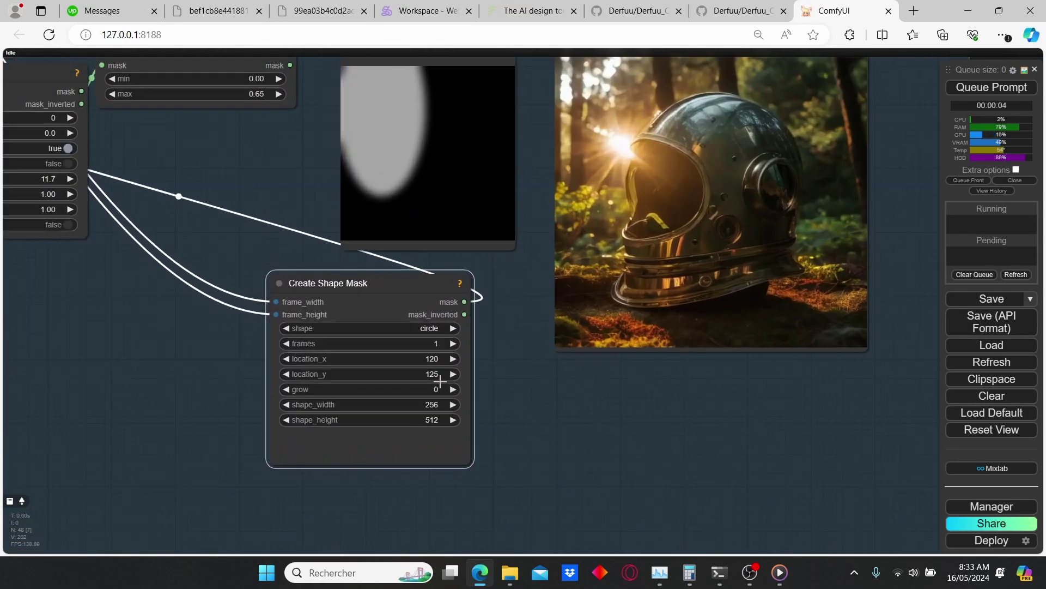
{"action": "left_click_drag", "start_coordinate": [530, 382], "coordinate": [494, 416]}
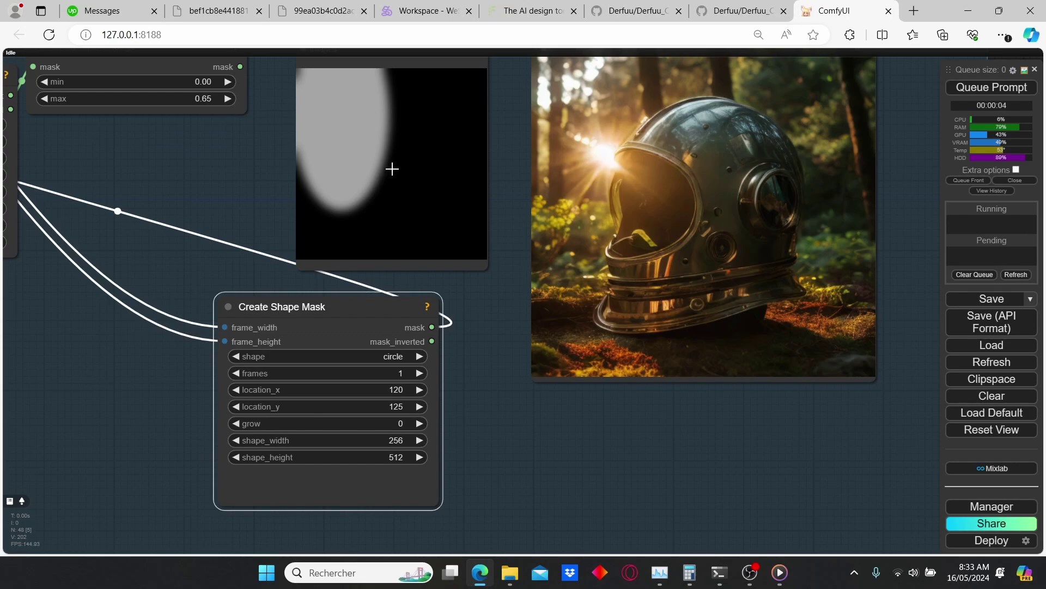
{"action": "left_click", "coordinate": [393, 390]}
{"action": "type", "text": "256"}
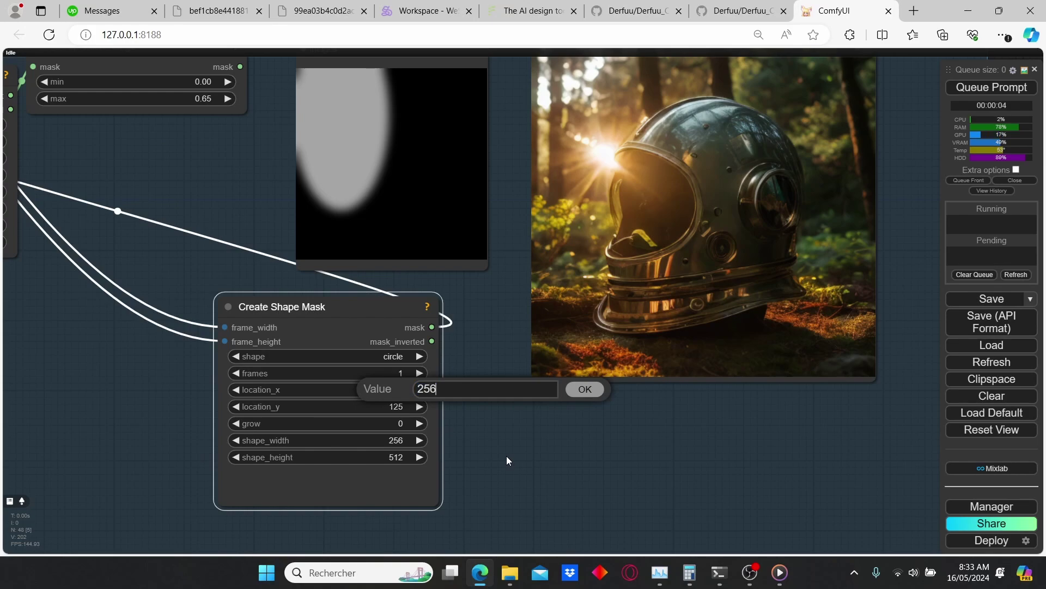
{"action": "key", "text": "Return"}
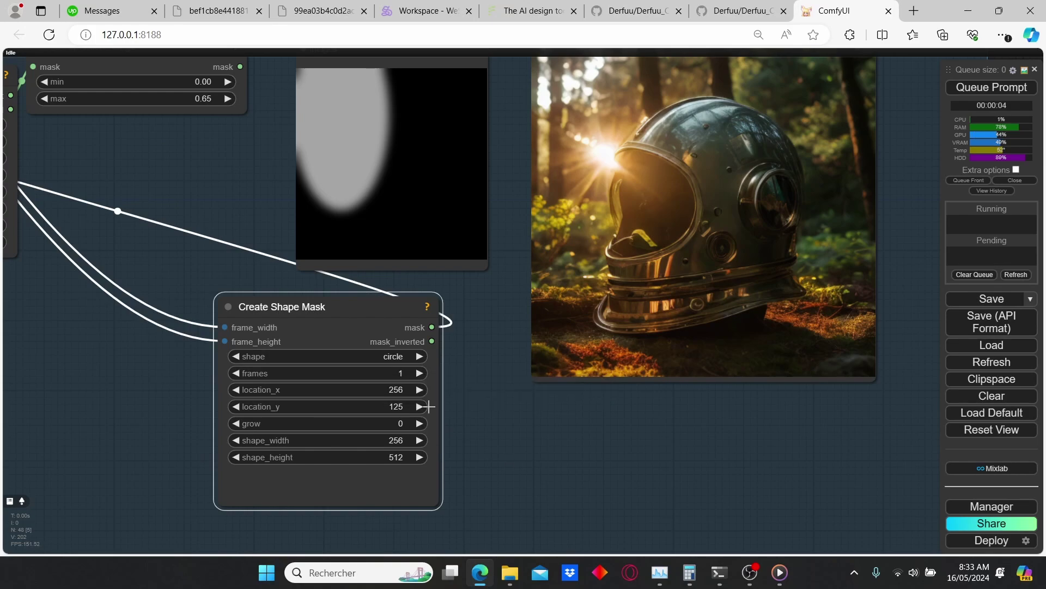
{"action": "left_click", "coordinate": [991, 88]}
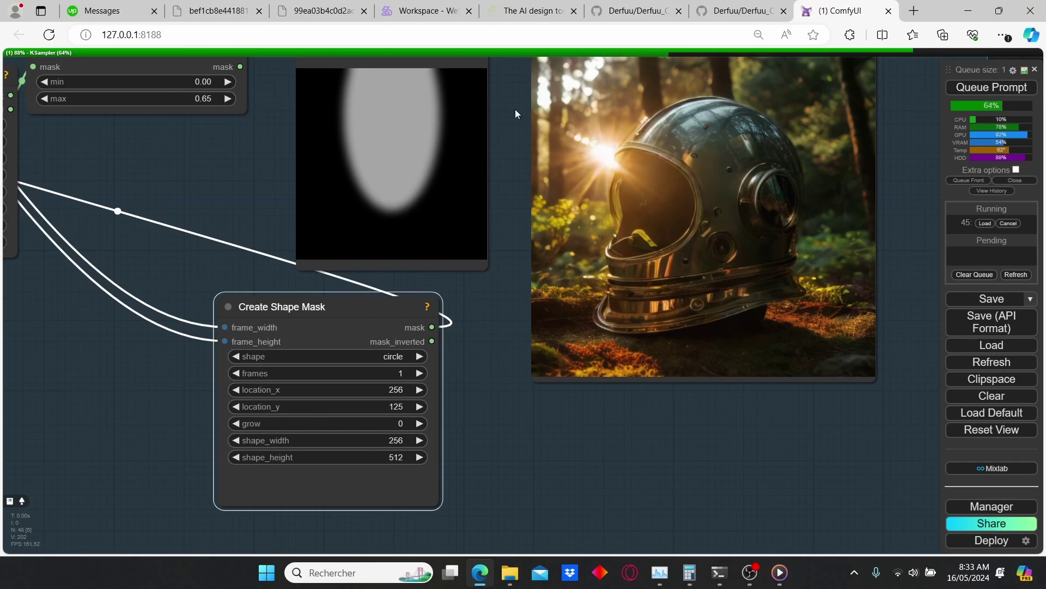
{"action": "left_click_drag", "start_coordinate": [515, 109], "coordinate": [447, 217]}
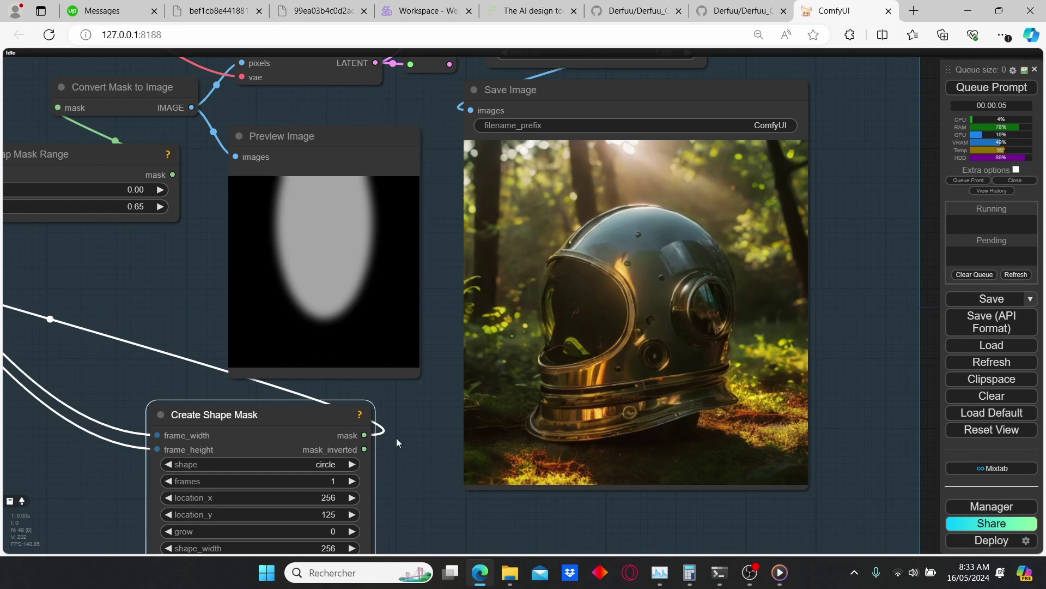
Step: Set shape_height to 256 in the Create Shape Mask node and regenerate the image
{"action": "left_click_drag", "start_coordinate": [377, 497], "coordinate": [394, 432]}
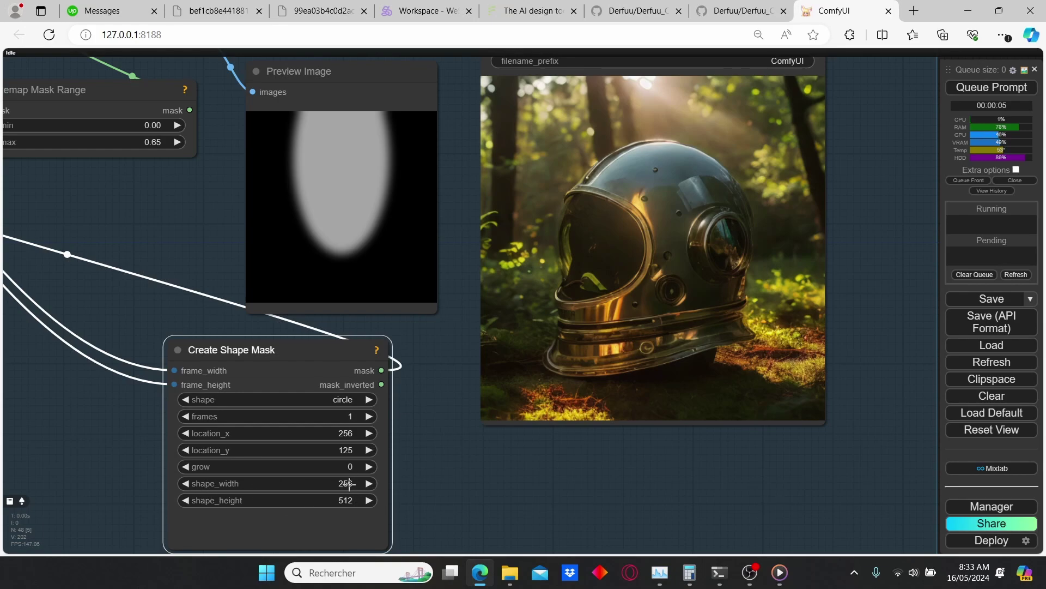
{"action": "left_click", "coordinate": [349, 499]}
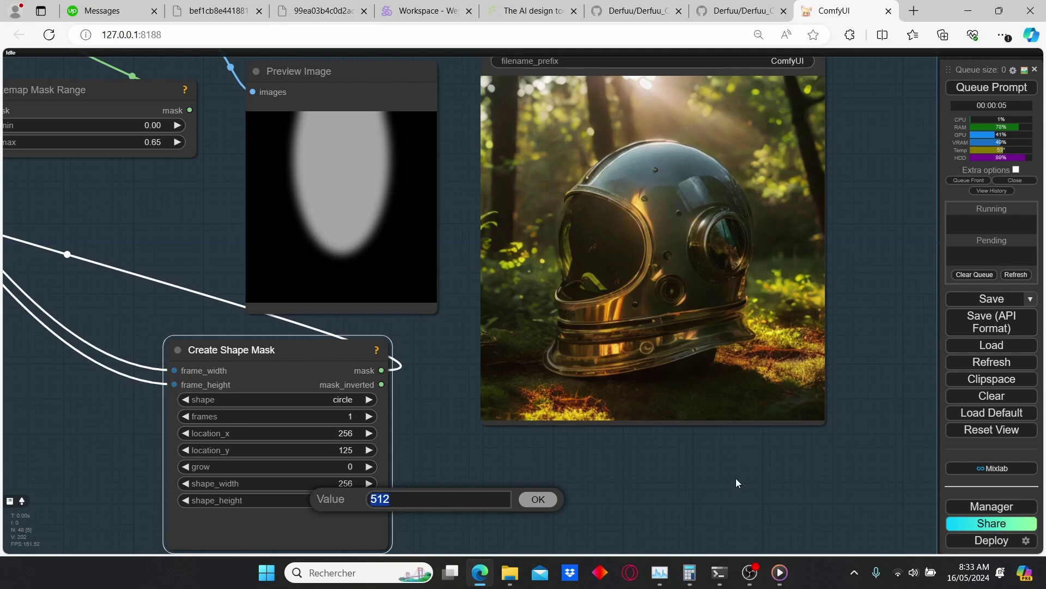
{"action": "type", "text": "256"}
{"action": "key", "text": "Return"}
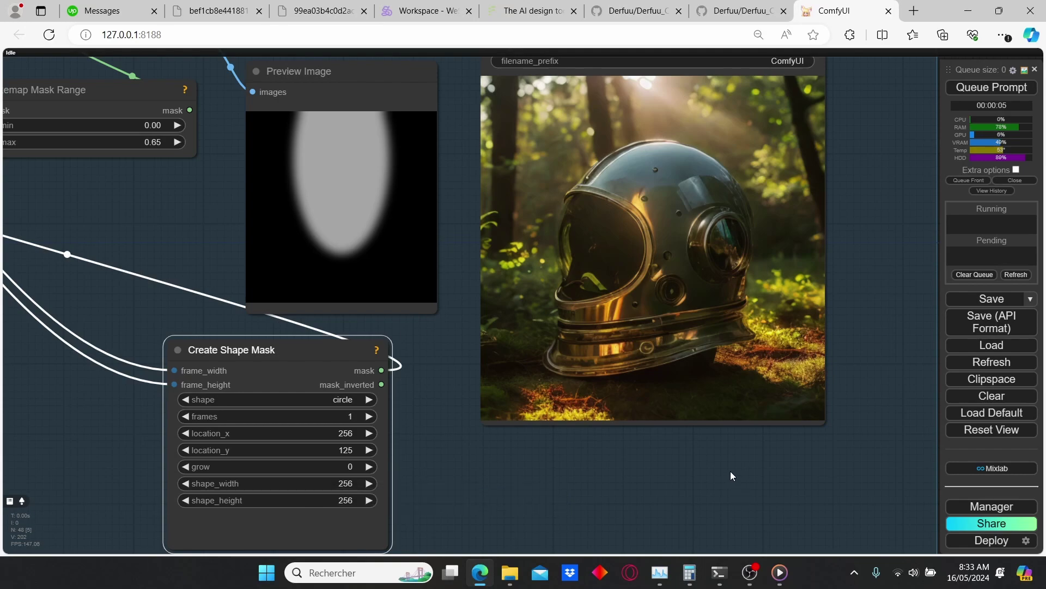
{"action": "left_click", "coordinate": [996, 92]}
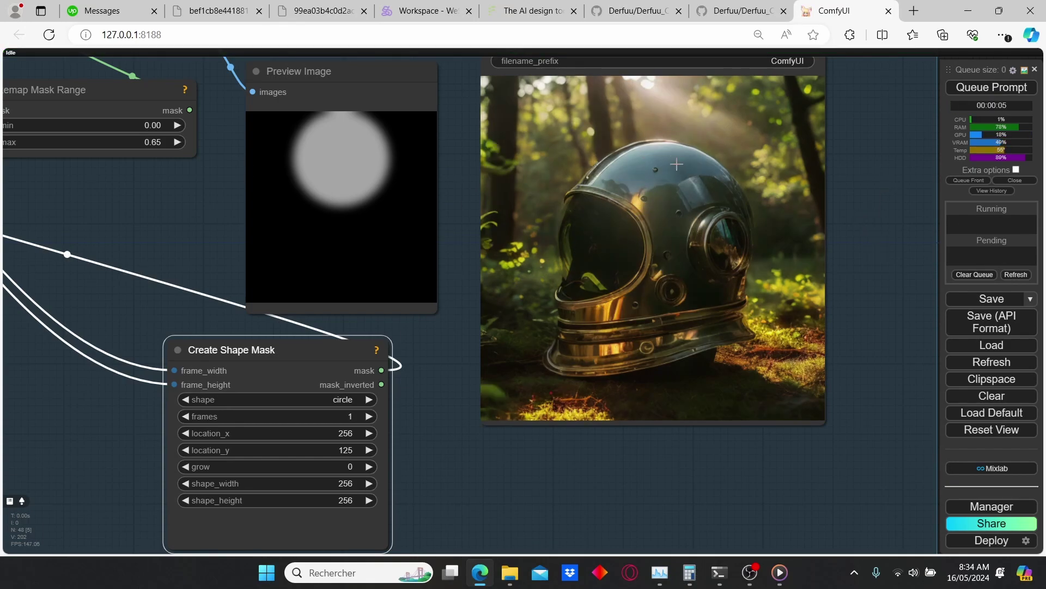
Step: Restore shape_height to 512 in the Create Shape Mask node and run the workflow again
{"action": "left_click", "coordinate": [343, 500]}
{"action": "type", "text": "512"}
{"action": "key", "text": "Return"}
{"action": "left_click", "coordinate": [1003, 92]}
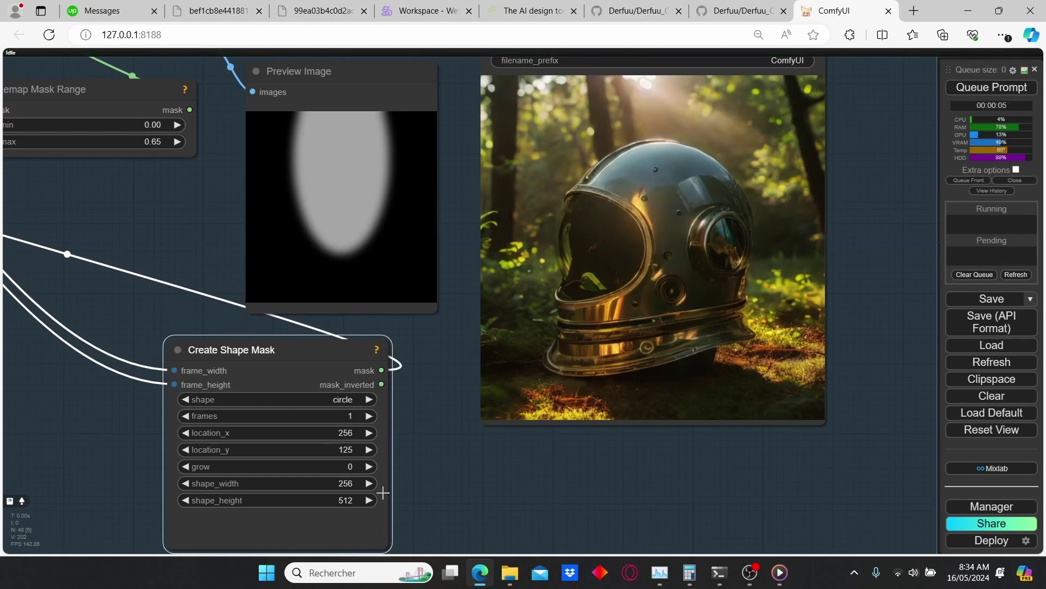
Step: Set expand to 10 in the Grow Mask With Blur node and queue the workflow
{"action": "scroll", "coordinate": [358, 296], "scroll_direction": "down", "scroll_amount": 1}
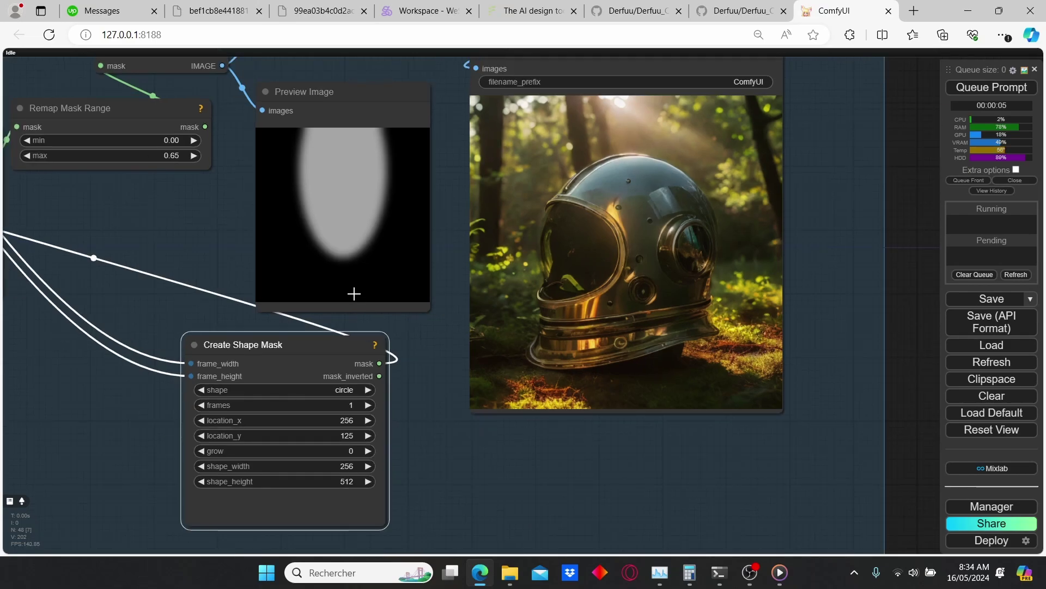
{"action": "left_click_drag", "start_coordinate": [128, 211], "coordinate": [373, 253]}
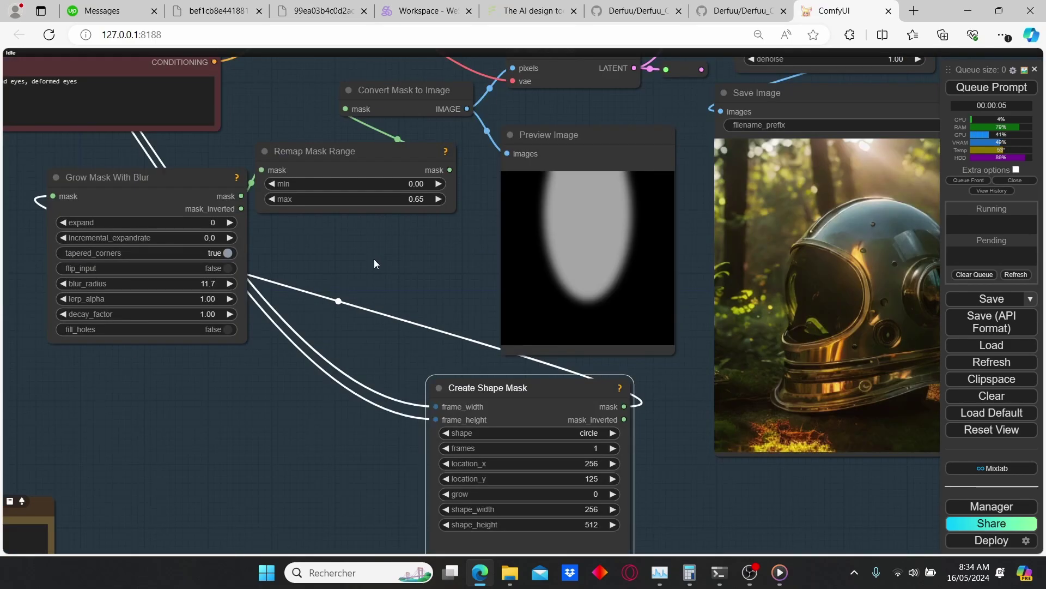
{"action": "left_click", "coordinate": [206, 223]}
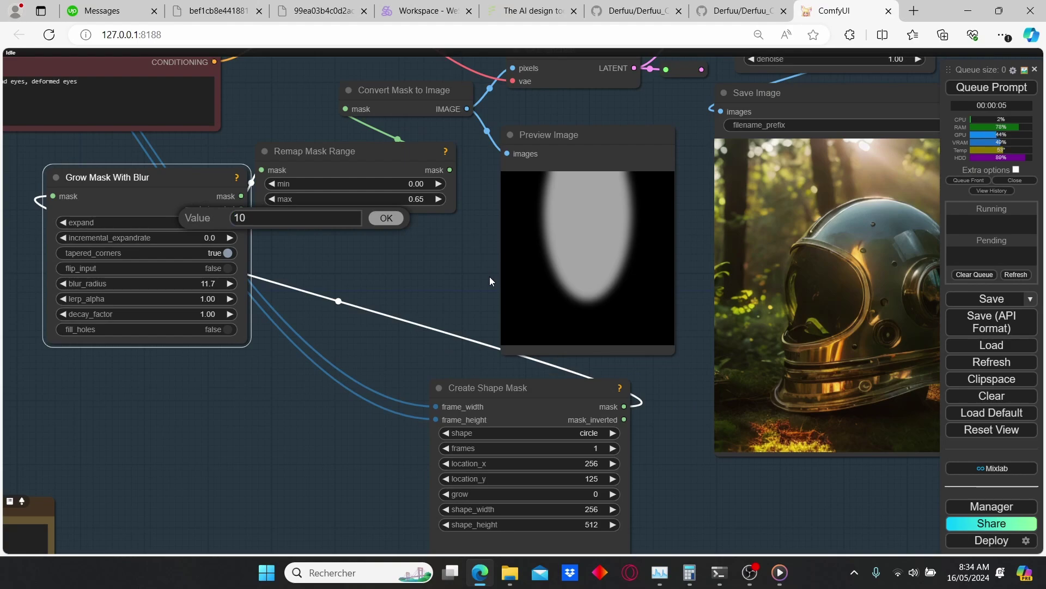
{"action": "key", "text": "Return"}
{"action": "key", "text": "ctrl+Return"}
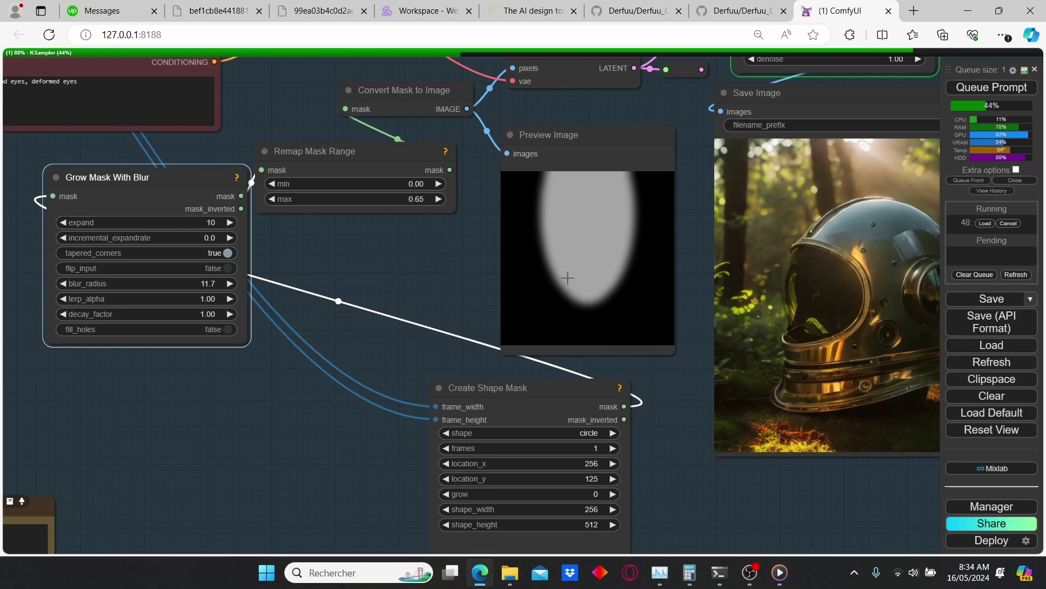
Step: Set the IC-Light Conditioning node's multiplier to 0.2 and regenerate the image
{"action": "left_click_drag", "start_coordinate": [695, 228], "coordinate": [466, 200]}
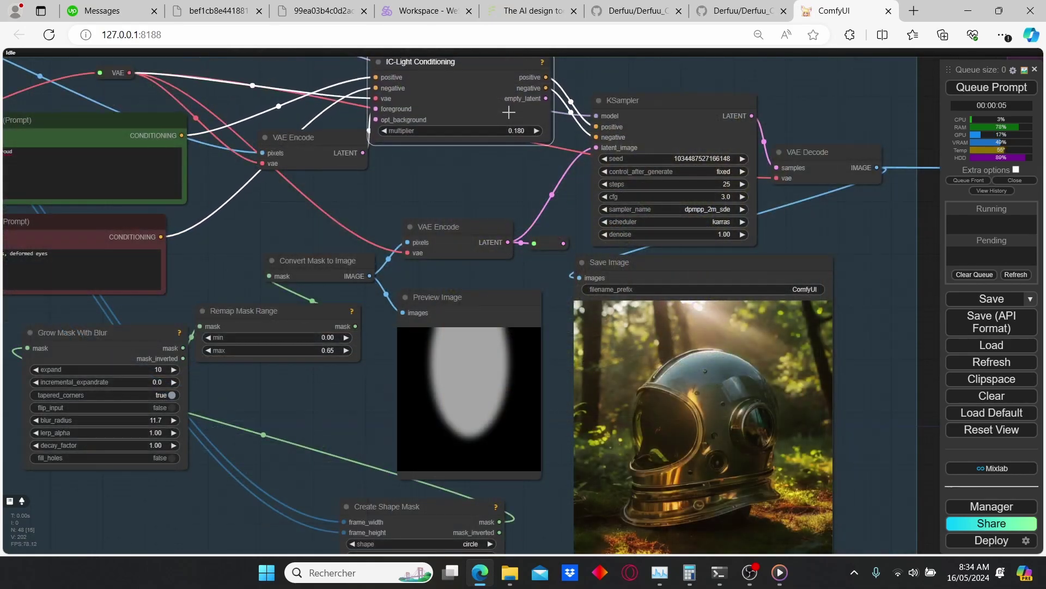
{"action": "scroll", "coordinate": [470, 184], "scroll_direction": "up", "scroll_amount": 2}
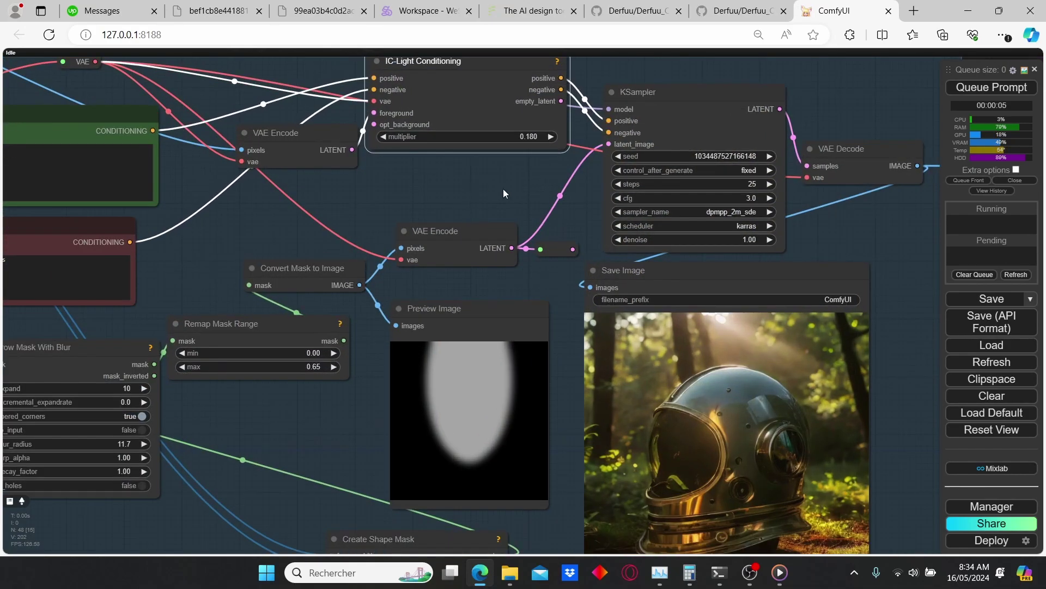
{"action": "left_click_drag", "start_coordinate": [449, 177], "coordinate": [450, 215]}
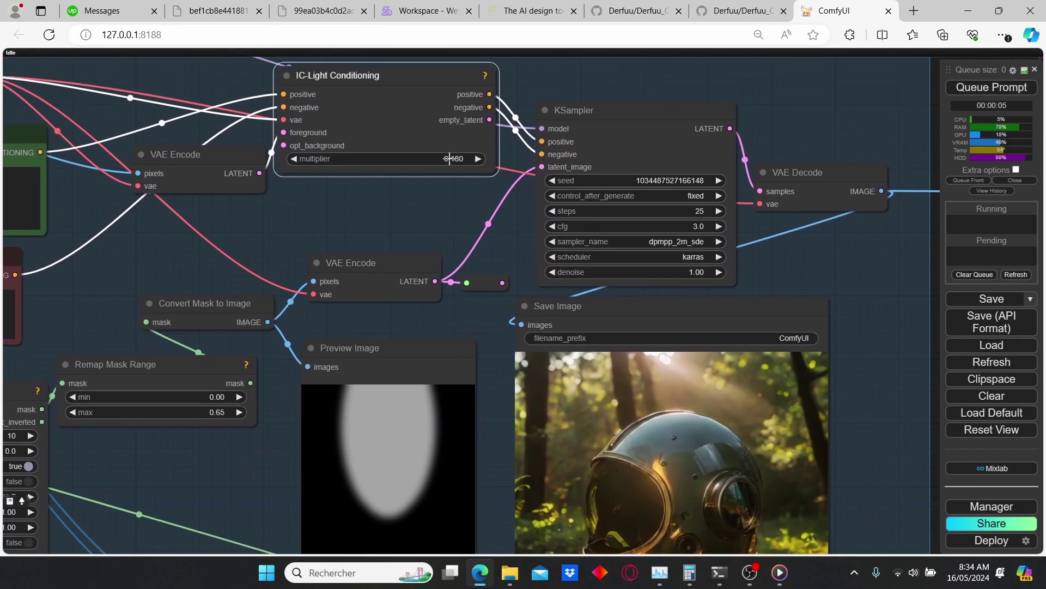
{"action": "left_click", "coordinate": [458, 158]}
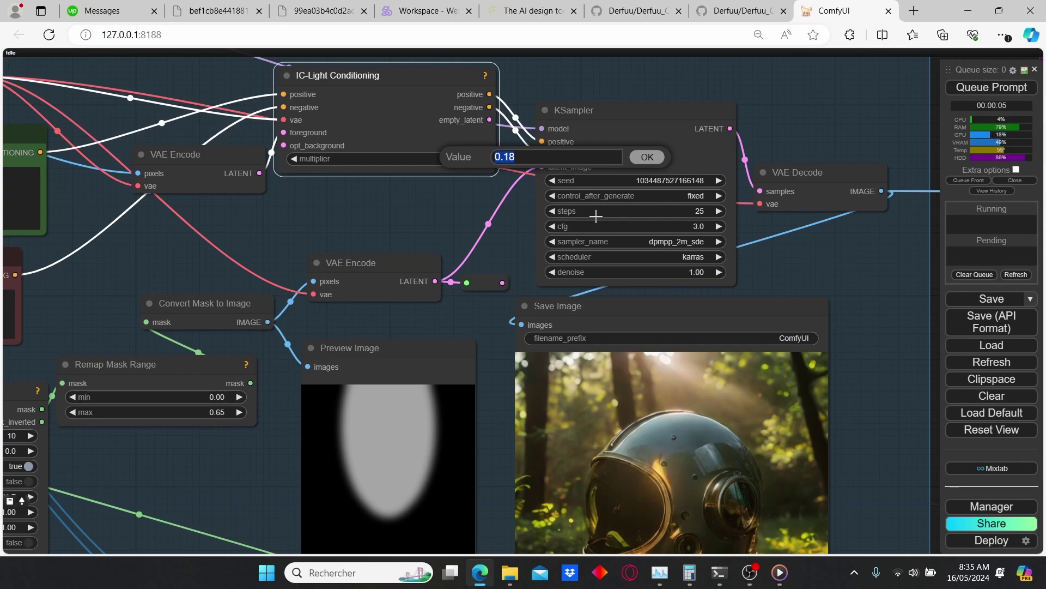
{"action": "type", "text": "0.18"}
{"action": "key", "text": "Return"}
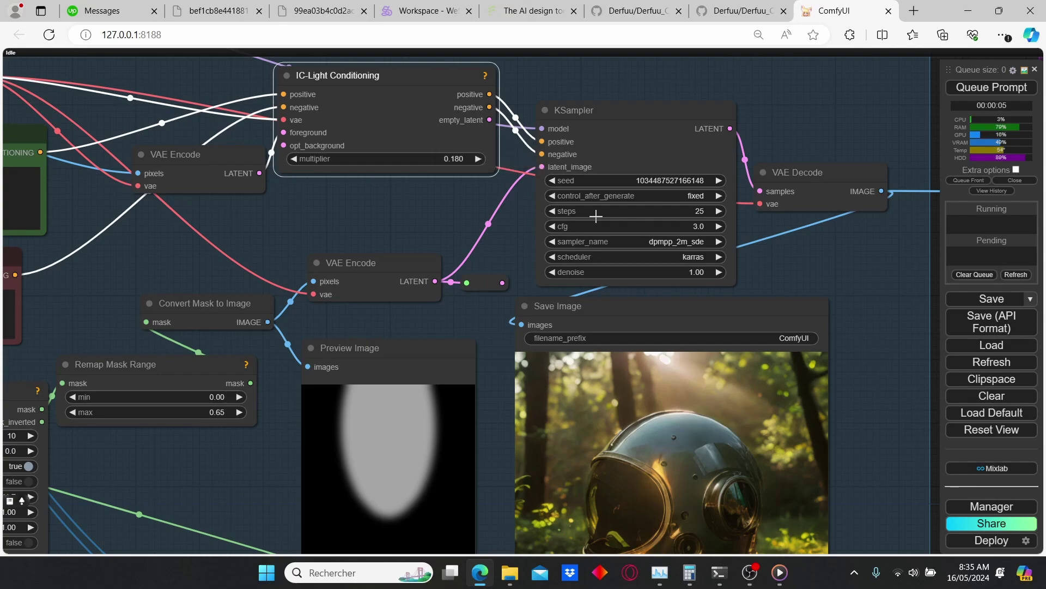
{"action": "left_click", "coordinate": [998, 92]}
{"action": "left_click_drag", "start_coordinate": [880, 401], "coordinate": [814, 293]}
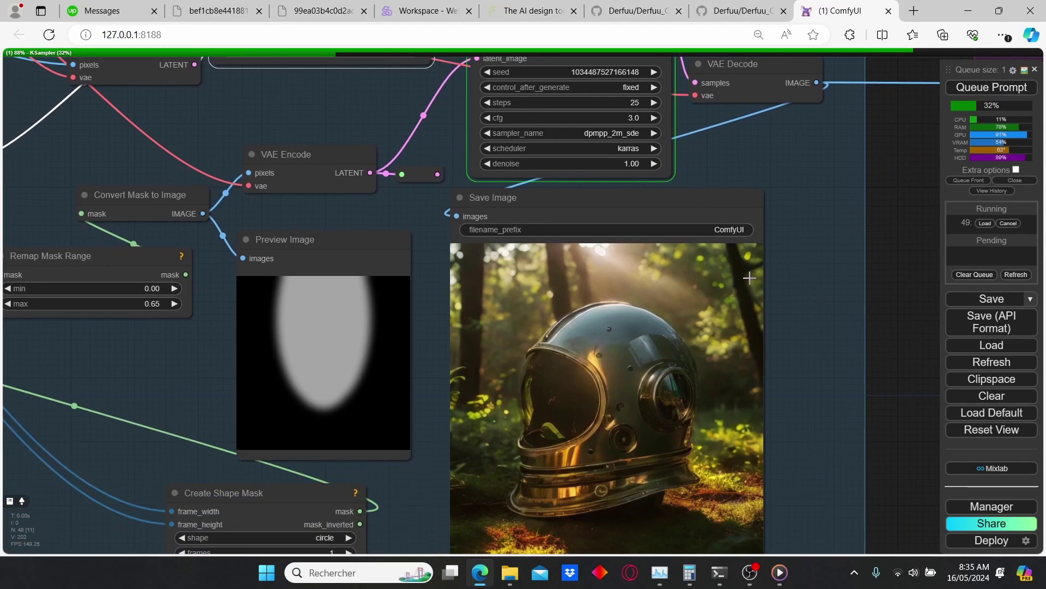
{"action": "scroll", "coordinate": [751, 280], "scroll_direction": "down", "scroll_amount": 2}
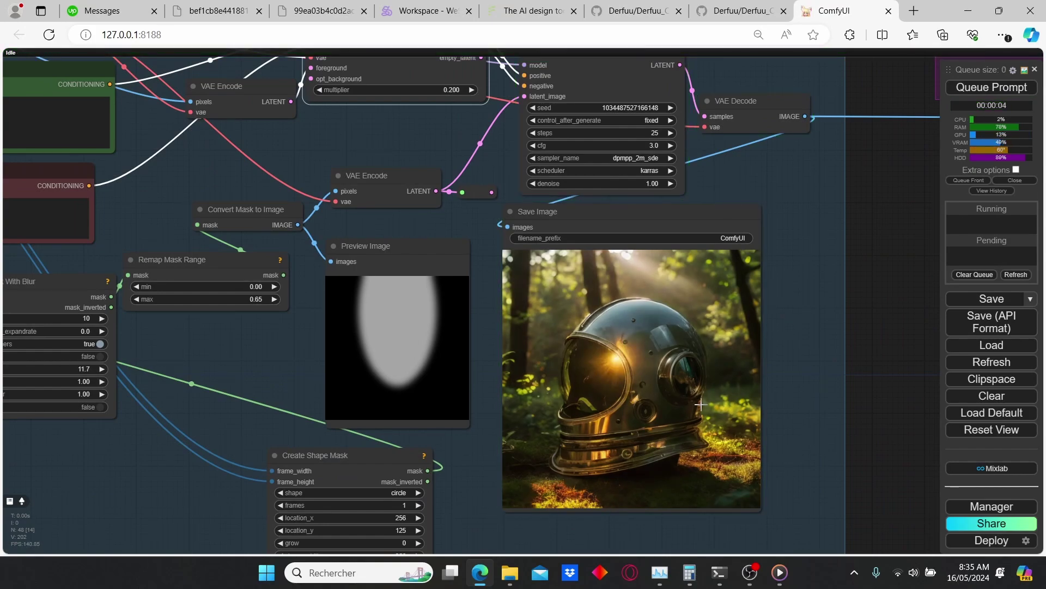
Step: Add an Image Comparer (rgthree) node fed by the VAE Decode image output and place it outside the IC-Light group
{"action": "left_click_drag", "start_coordinate": [803, 244], "coordinate": [666, 256]}
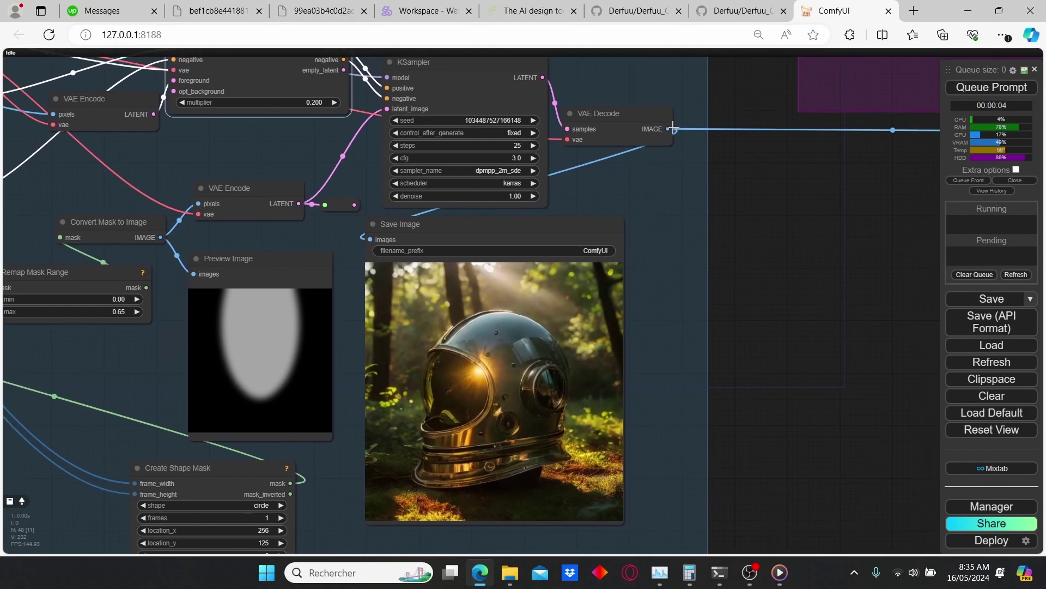
{"action": "left_click_drag", "start_coordinate": [668, 129], "coordinate": [688, 219]}
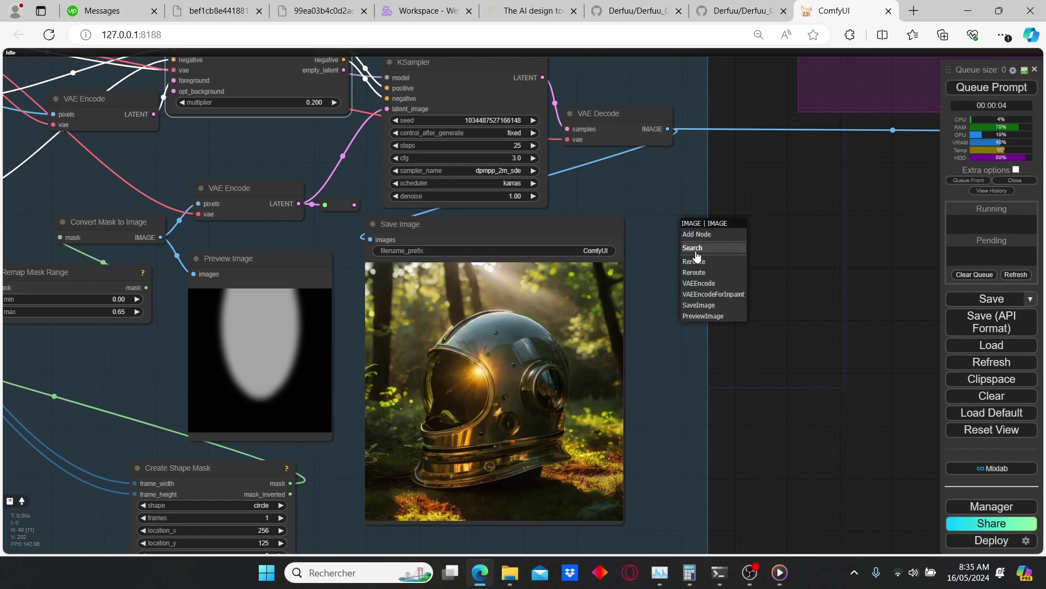
{"action": "left_click", "coordinate": [702, 243]}
{"action": "type", "text": "image com"}
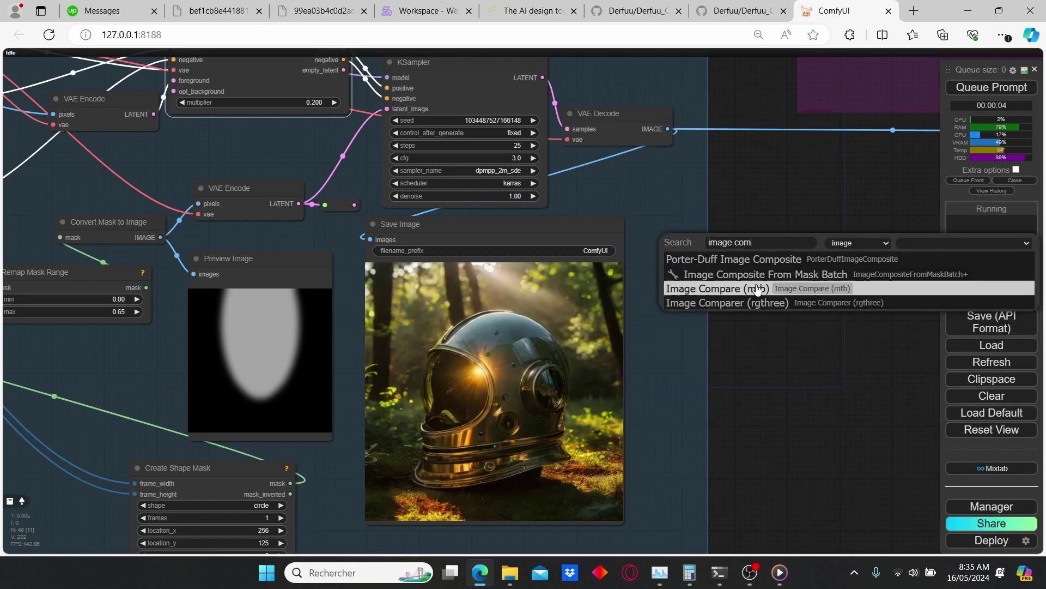
{"action": "left_click", "coordinate": [752, 302]}
{"action": "scroll", "coordinate": [662, 221], "scroll_direction": "down", "scroll_amount": 2}
{"action": "left_click_drag", "start_coordinate": [643, 227], "coordinate": [581, 183]}
{"action": "left_click_drag", "start_coordinate": [700, 196], "coordinate": [772, 158]}
Step: Add a Load Image node below the Image Comparer, beside the Save Image node
{"action": "double_click", "coordinate": [645, 373]}
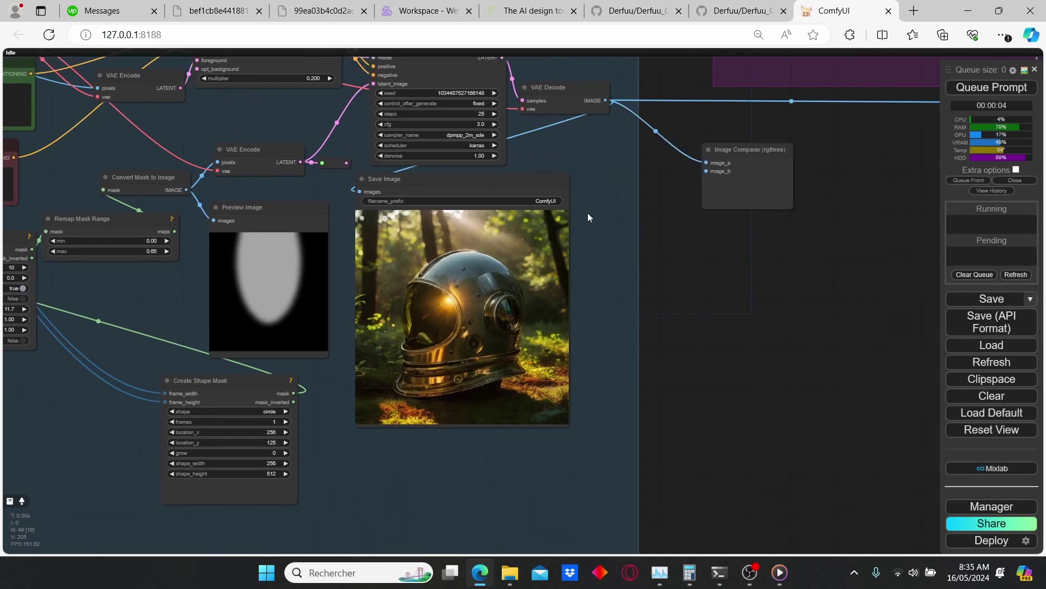
{"action": "double_click", "coordinate": [615, 239]}
{"action": "type", "text": "loa"}
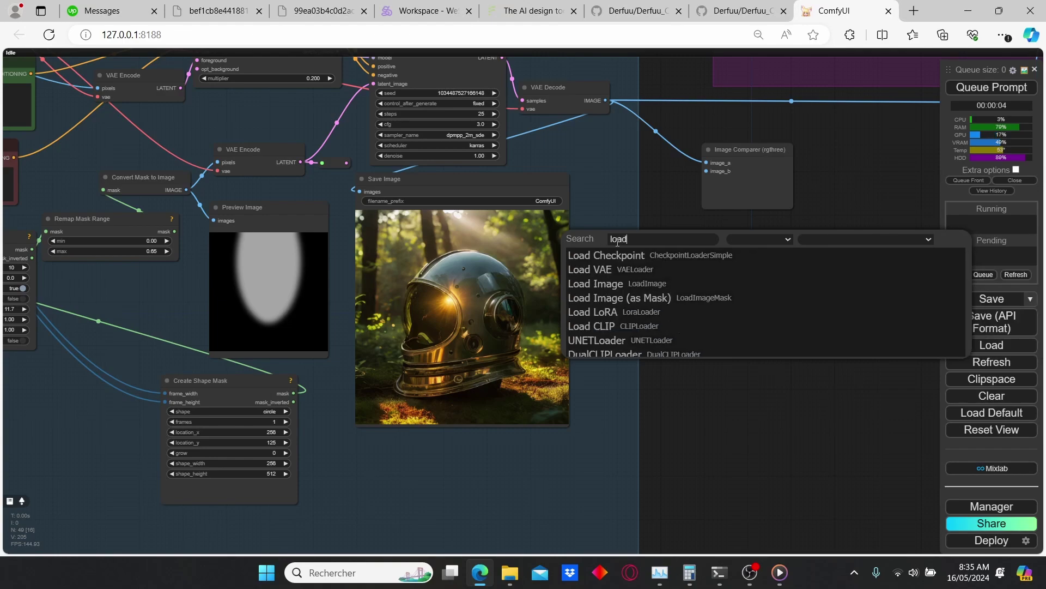
{"action": "type", "text": "d"}
{"action": "key", "text": "Down"}
{"action": "key", "text": "Down"}
{"action": "key", "text": "Return"}
Step: Save the generated forest helmet image from the Save Image node to a file
{"action": "right_click", "coordinate": [507, 265]}
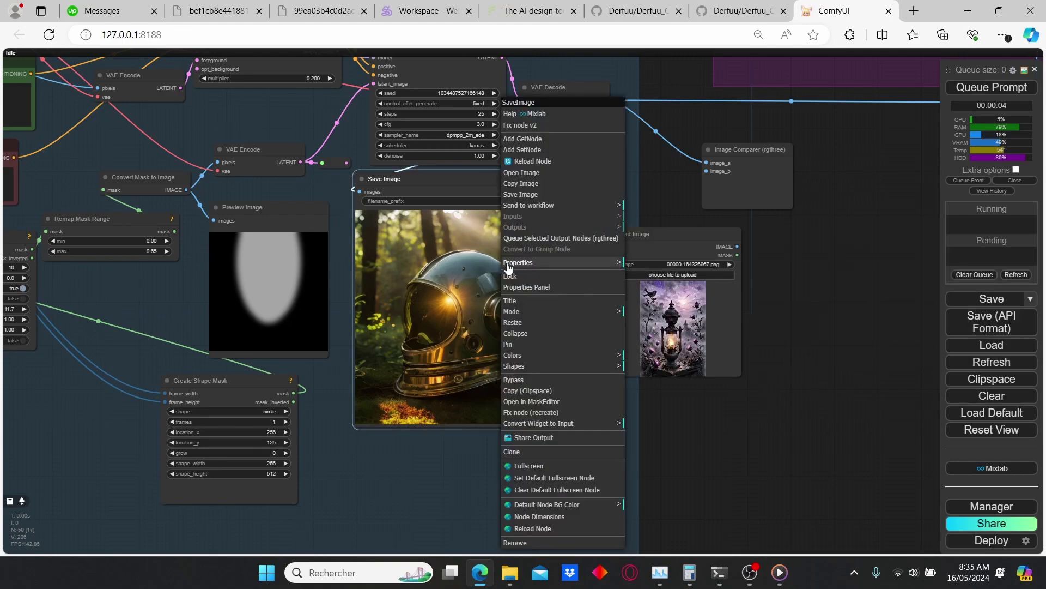
{"action": "left_click", "coordinate": [541, 194]}
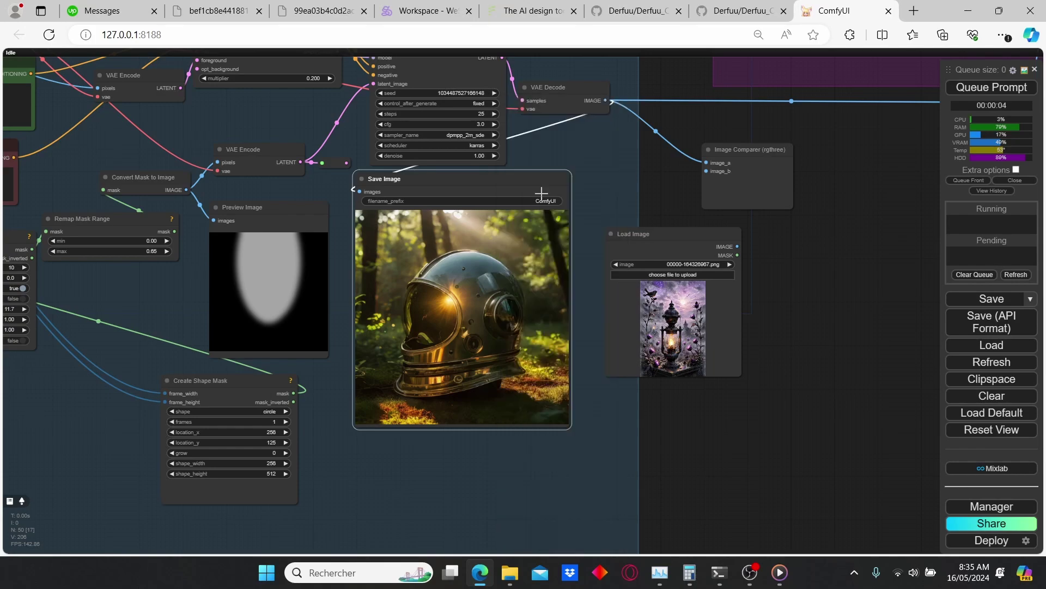
Step: Load the saved ComfyUI_00069_.png helmet image into the Load Image node
{"action": "left_click_drag", "start_coordinate": [803, 78], "coordinate": [664, 310]}
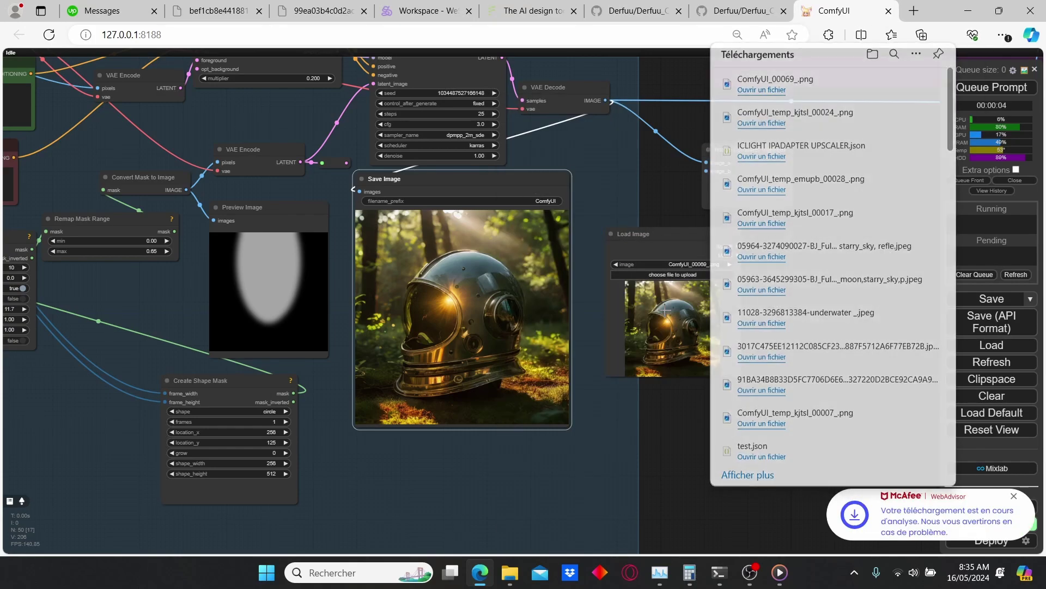
{"action": "left_click", "coordinate": [666, 310]}
{"action": "left_click_drag", "start_coordinate": [678, 234], "coordinate": [624, 255]}
Step: Connect the Load Image output to the Image Comparer's image_b input and enlarge the comparer, placing Load Image beneath it
{"action": "left_click_drag", "start_coordinate": [688, 267], "coordinate": [711, 174]}
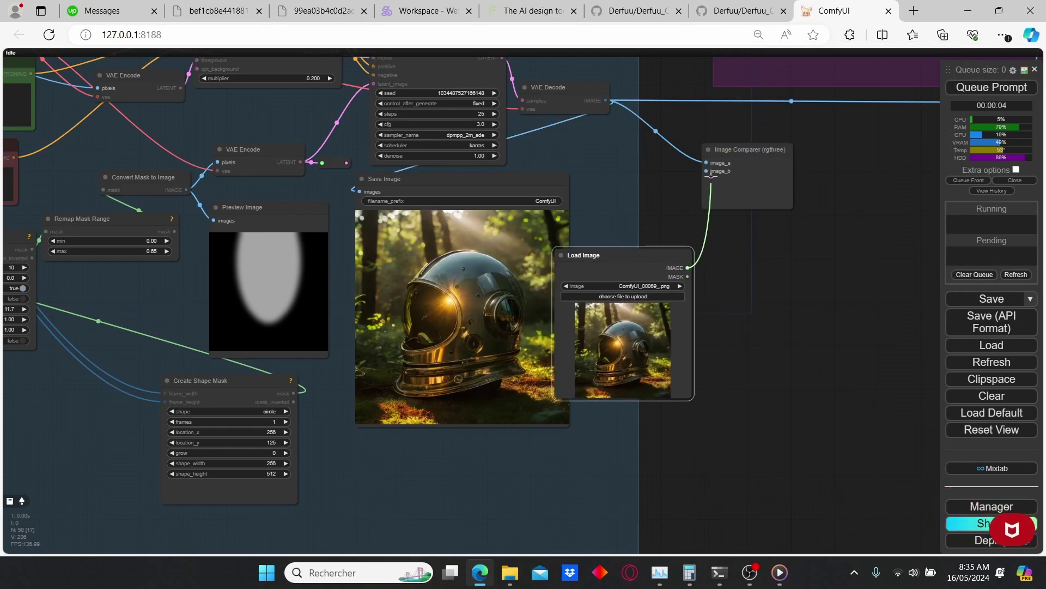
{"action": "left_click_drag", "start_coordinate": [792, 207], "coordinate": [916, 329]}
{"action": "left_click_drag", "start_coordinate": [577, 249], "coordinate": [709, 360]}
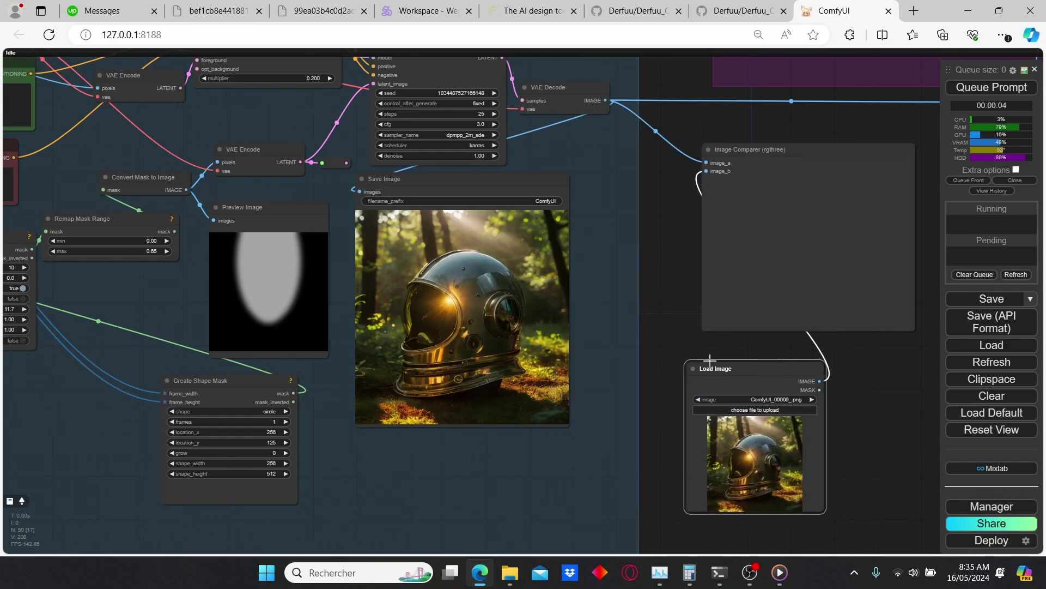
Step: Set the IC-Light Conditioning node's multiplier to 0.17 and regenerate the image
{"action": "left_click_drag", "start_coordinate": [292, 90], "coordinate": [393, 148]}
{"action": "scroll", "coordinate": [392, 149], "scroll_direction": "up", "scroll_amount": 2}
{"action": "left_click", "coordinate": [409, 135]}
{"action": "type", "text": "0.1"}
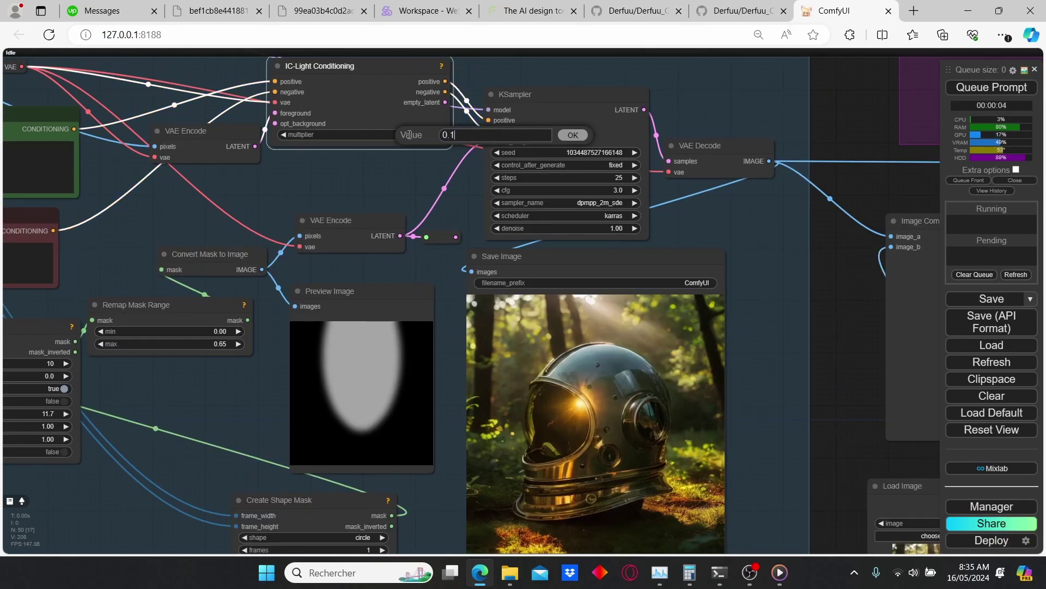
{"action": "type", "text": "7"}
{"action": "key", "text": "Return"}
{"action": "left_click", "coordinate": [992, 87]}
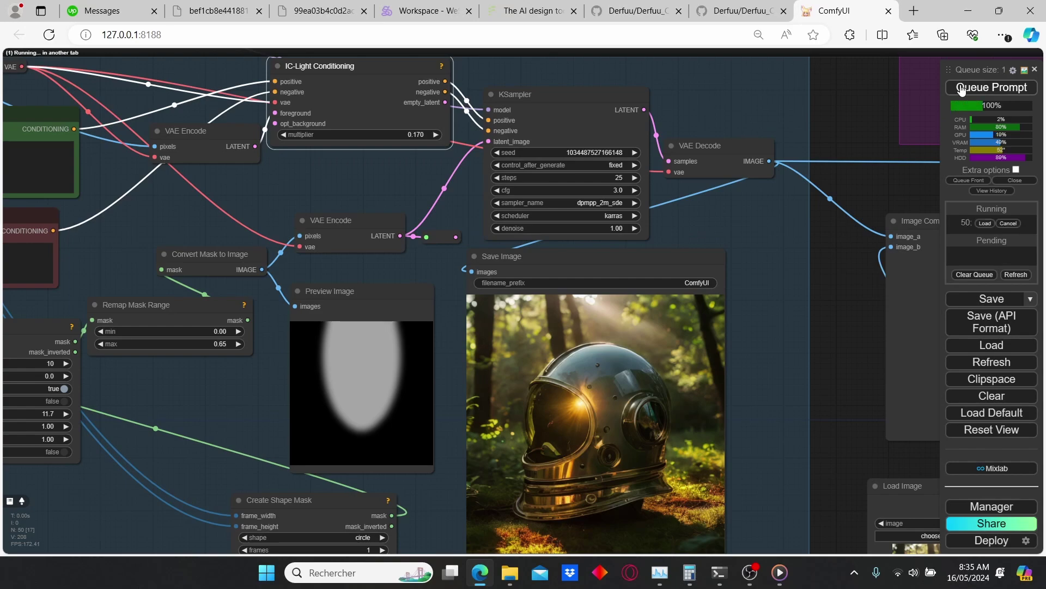
Step: Enlarge the Image Comparer further and compare the new helmet render with the saved one
{"action": "left_click_drag", "start_coordinate": [818, 299], "coordinate": [563, 201]}
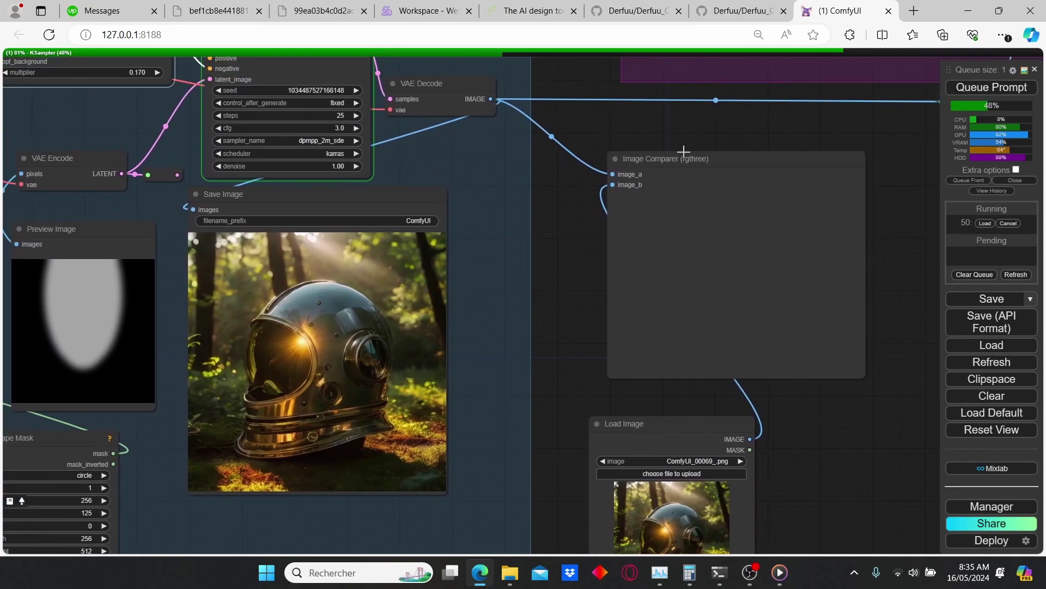
{"action": "left_click_drag", "start_coordinate": [685, 154], "coordinate": [625, 109]}
{"action": "left_click_drag", "start_coordinate": [804, 333], "coordinate": [847, 396]}
{"action": "scroll", "coordinate": [463, 342], "scroll_direction": "up", "scroll_amount": 1}
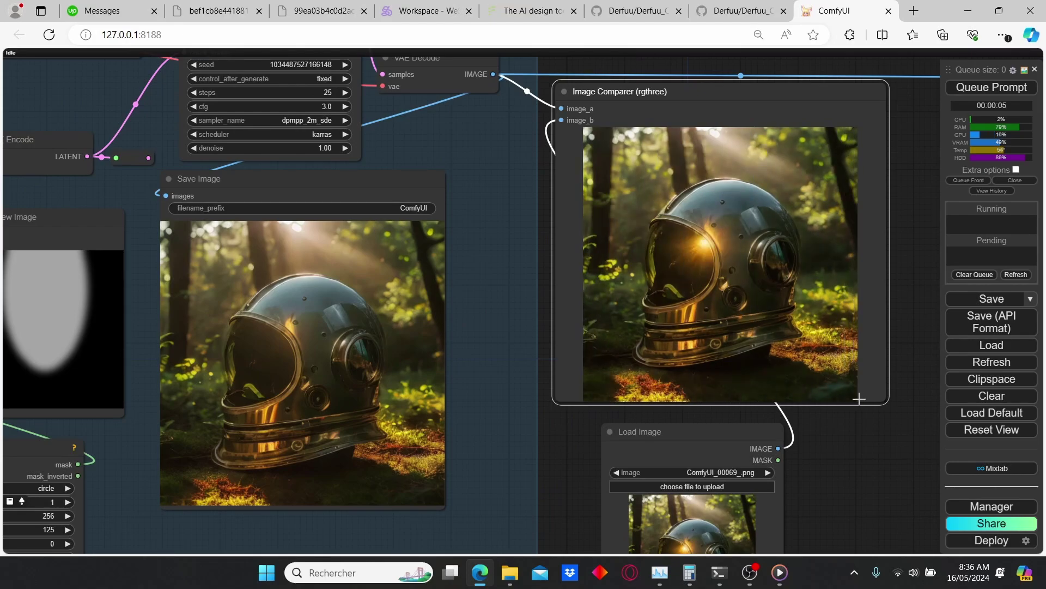
{"action": "scroll", "coordinate": [859, 399], "scroll_direction": "up", "scroll_amount": 1}
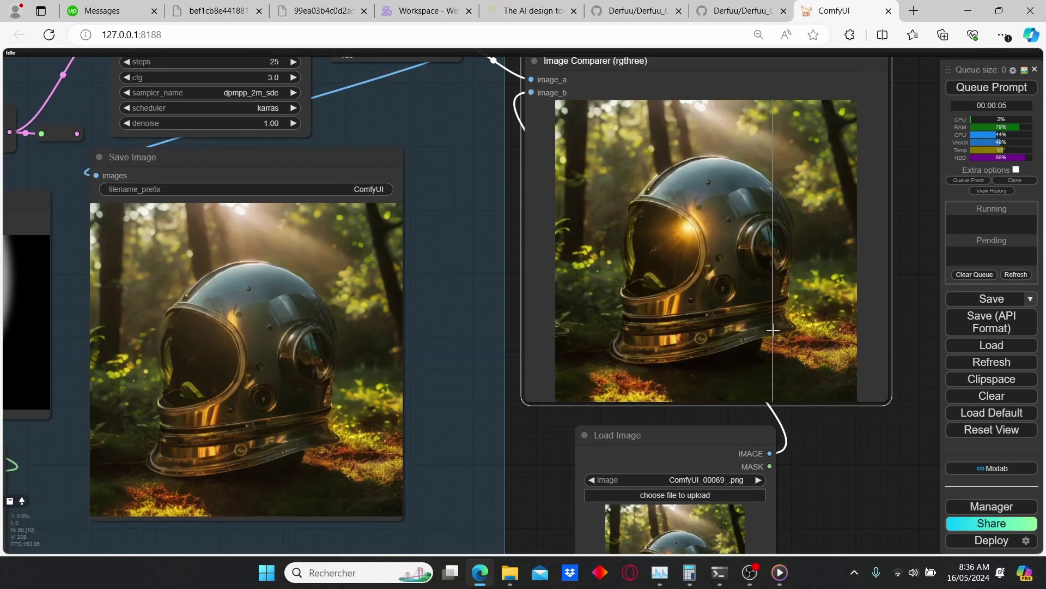
Step: Delete the Image Comparer node and the Load Image node beneath it
{"action": "scroll", "coordinate": [467, 244], "scroll_direction": "down", "scroll_amount": 5}
{"action": "left_click_drag", "start_coordinate": [454, 221], "coordinate": [489, 282]}
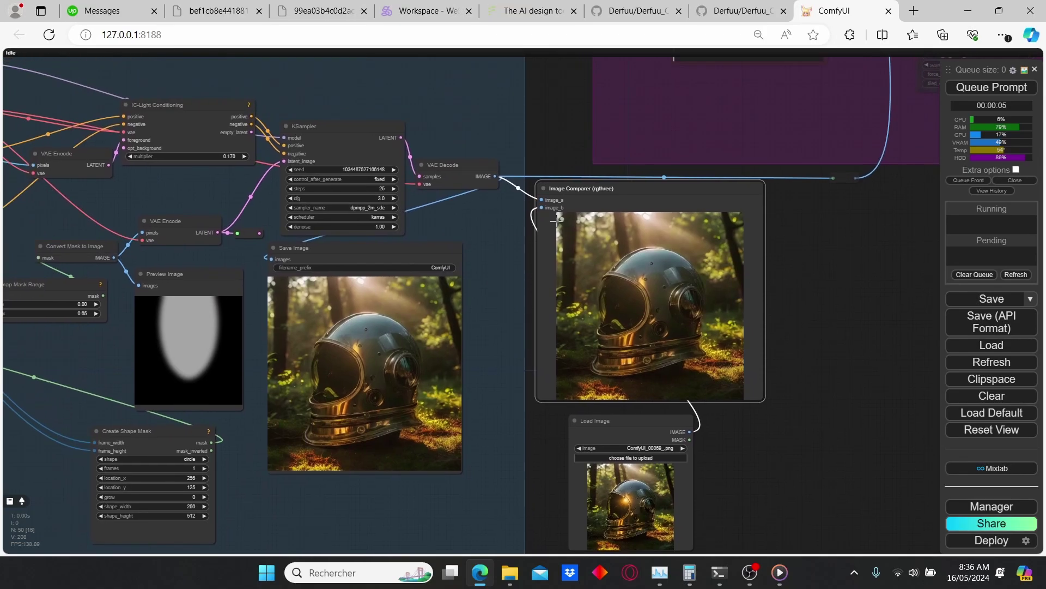
{"action": "key", "text": "Delete"}
{"action": "left_click", "coordinate": [634, 430]}
{"action": "key", "text": "Delete"}
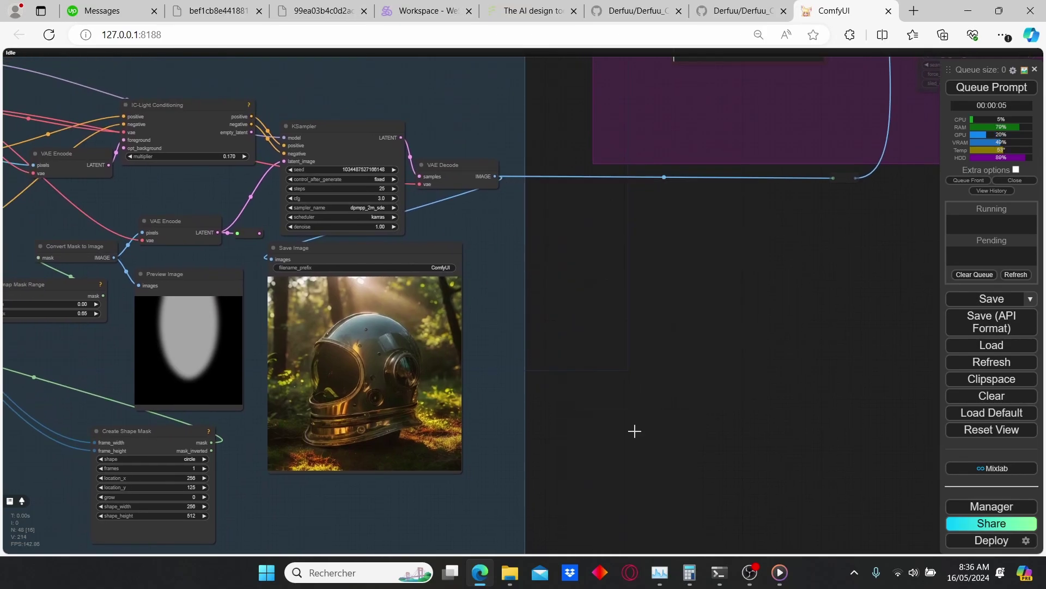
Step: Change the positive prompt in the IC-Light group to "blue neon light, cyber city backgroud"
{"action": "scroll", "coordinate": [102, 231], "scroll_direction": "down", "scroll_amount": 3}
{"action": "left_click_drag", "start_coordinate": [100, 231], "coordinate": [355, 209]}
{"action": "scroll", "coordinate": [233, 209], "scroll_direction": "up", "scroll_amount": 2}
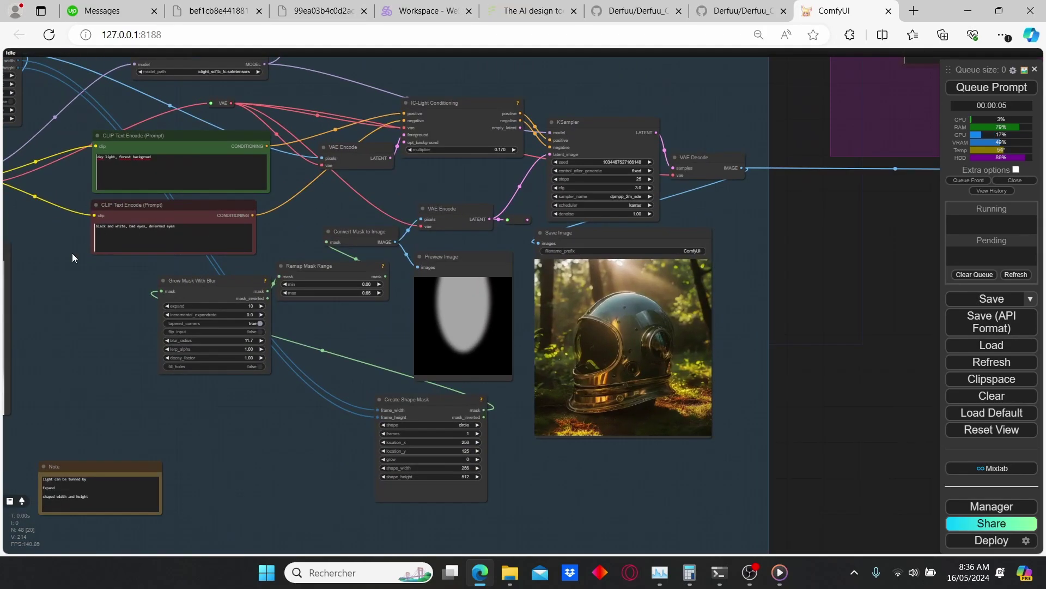
{"action": "left_click_drag", "start_coordinate": [72, 253], "coordinate": [233, 305]}
{"action": "scroll", "coordinate": [205, 231], "scroll_direction": "up", "scroll_amount": 4}
{"action": "left_click_drag", "start_coordinate": [205, 231], "coordinate": [73, 210]}
{"action": "left_click_drag", "start_coordinate": [293, 254], "coordinate": [242, 245]}
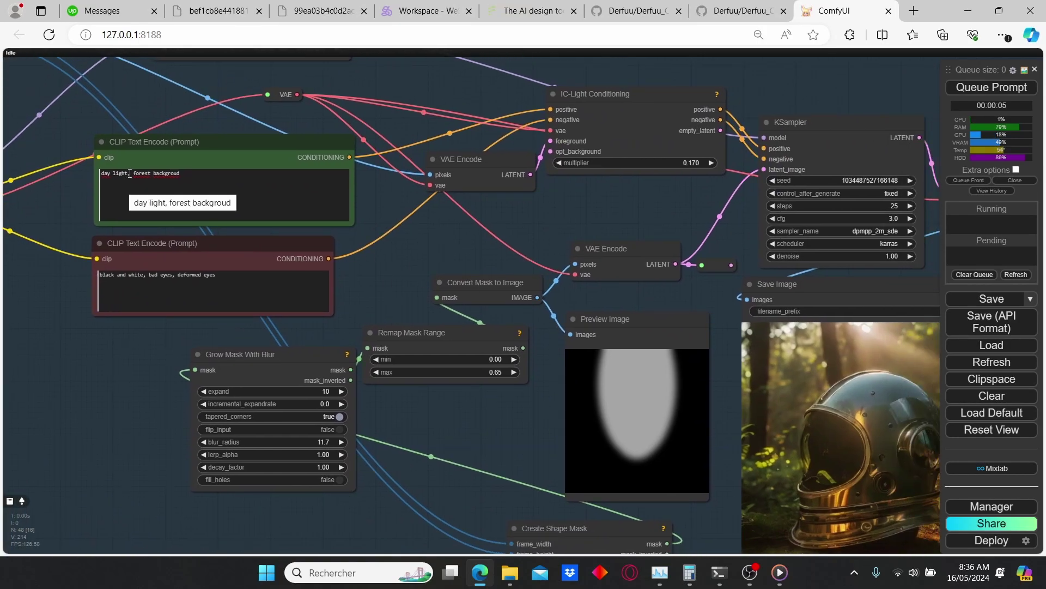
{"action": "left_click_drag", "start_coordinate": [129, 173], "coordinate": [83, 170]}
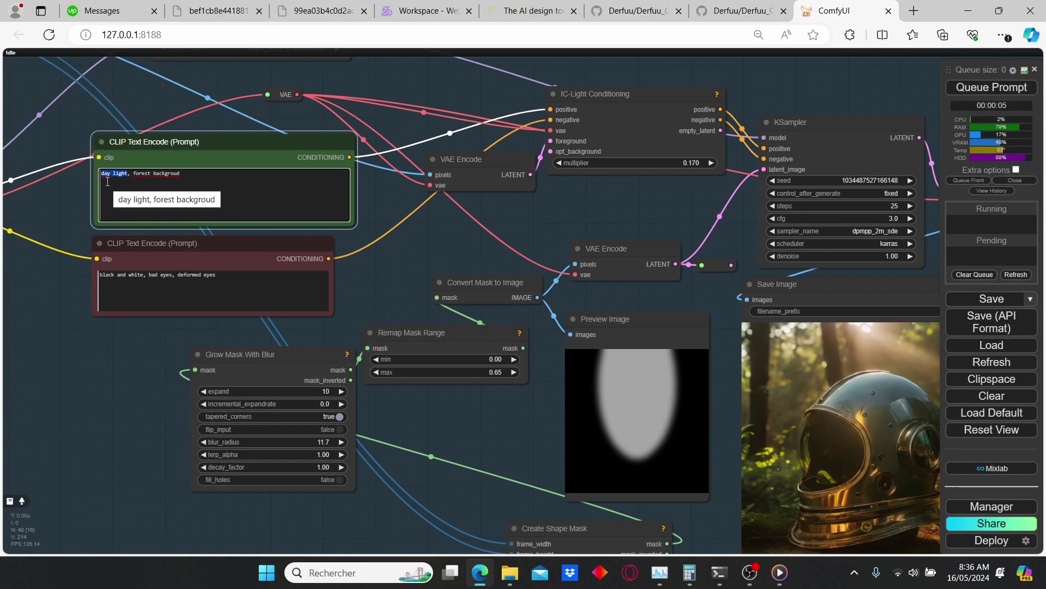
{"action": "type", "text": "blue"}
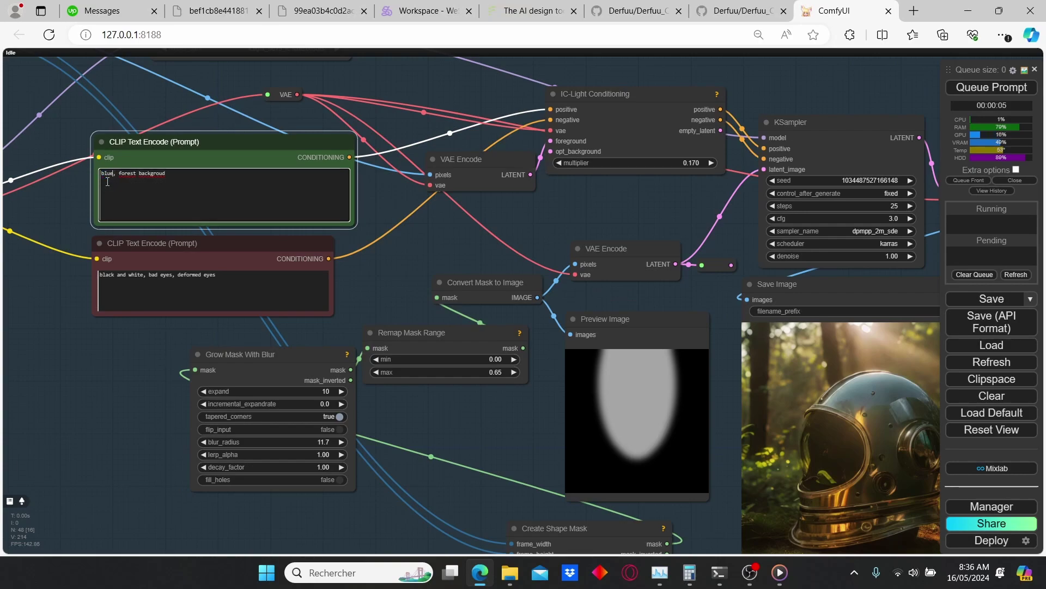
{"action": "type", "text": " neon light"}
{"action": "type", "text": "cyber city"}
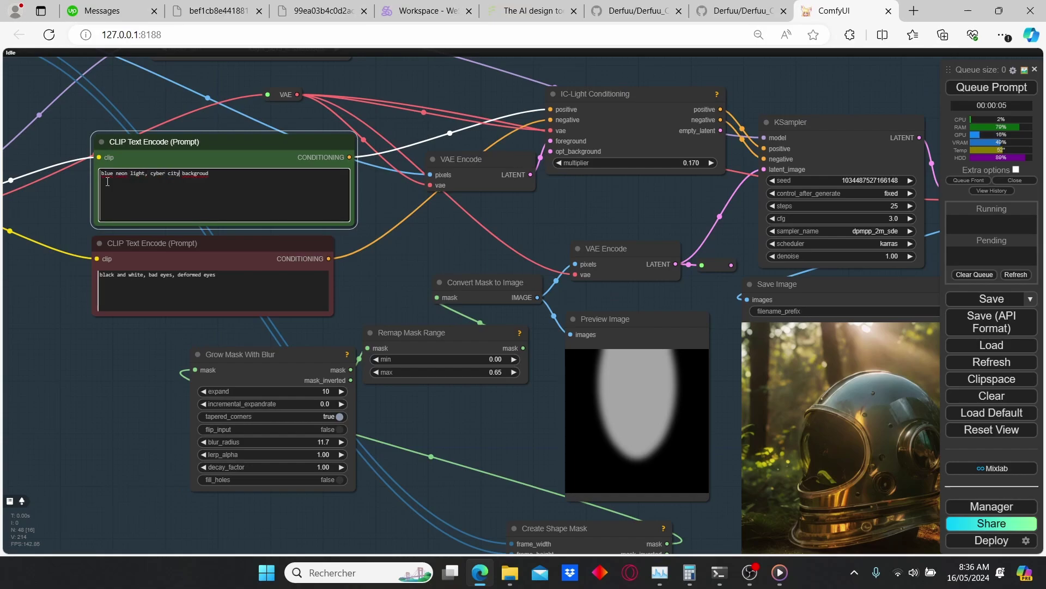
Step: Generate the helmet image from the new neon city prompt and inspect it in the Save Image node
{"action": "left_click", "coordinate": [986, 92]}
{"action": "scroll", "coordinate": [684, 296], "scroll_direction": "down", "scroll_amount": 1}
{"action": "left_click_drag", "start_coordinate": [683, 295], "coordinate": [305, 173]}
{"action": "scroll", "coordinate": [305, 173], "scroll_direction": "up", "scroll_amount": 2}
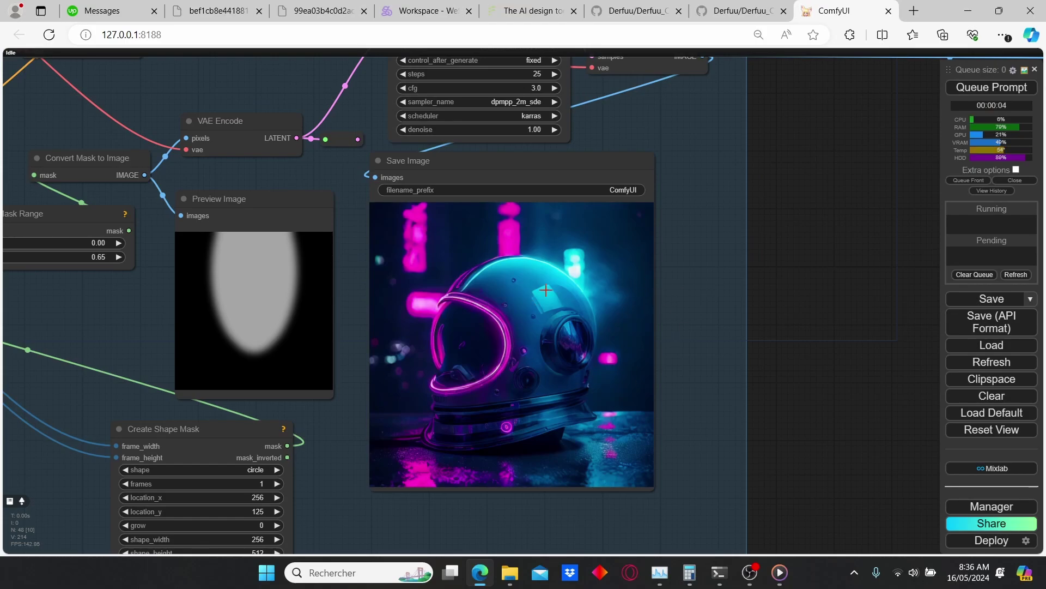
{"action": "scroll", "coordinate": [523, 338], "scroll_direction": "up", "scroll_amount": 1}
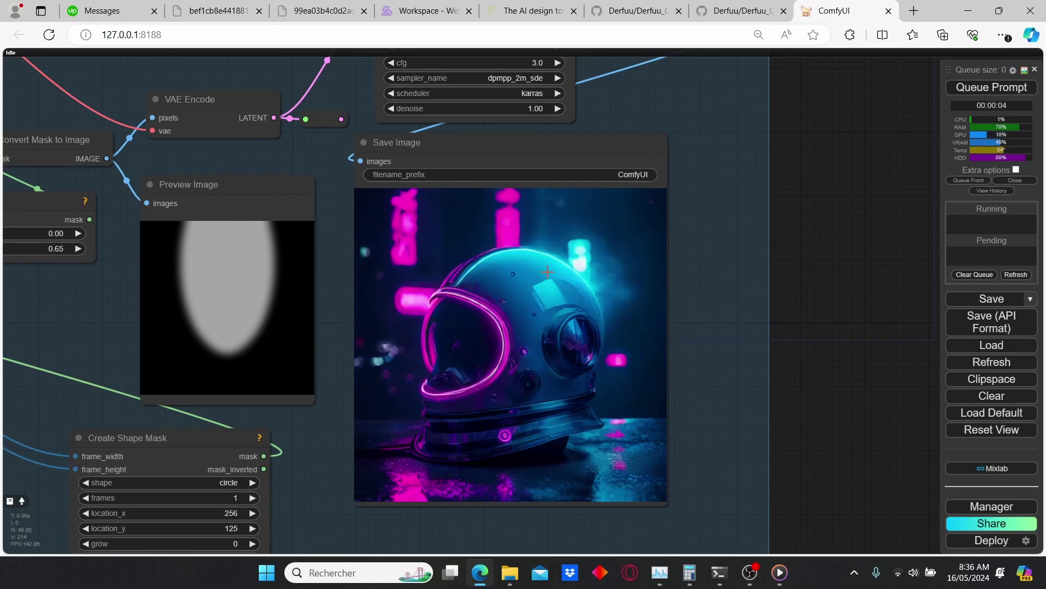
{"action": "scroll", "coordinate": [523, 301], "scroll_direction": "down", "scroll_amount": 2}
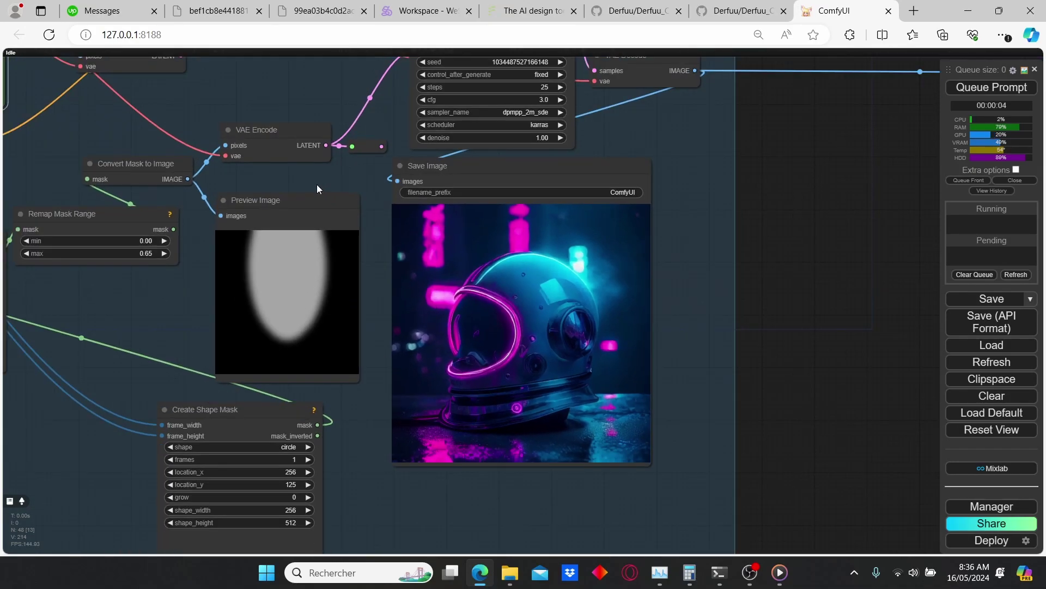
{"action": "scroll", "coordinate": [349, 189], "scroll_direction": "down", "scroll_amount": 4}
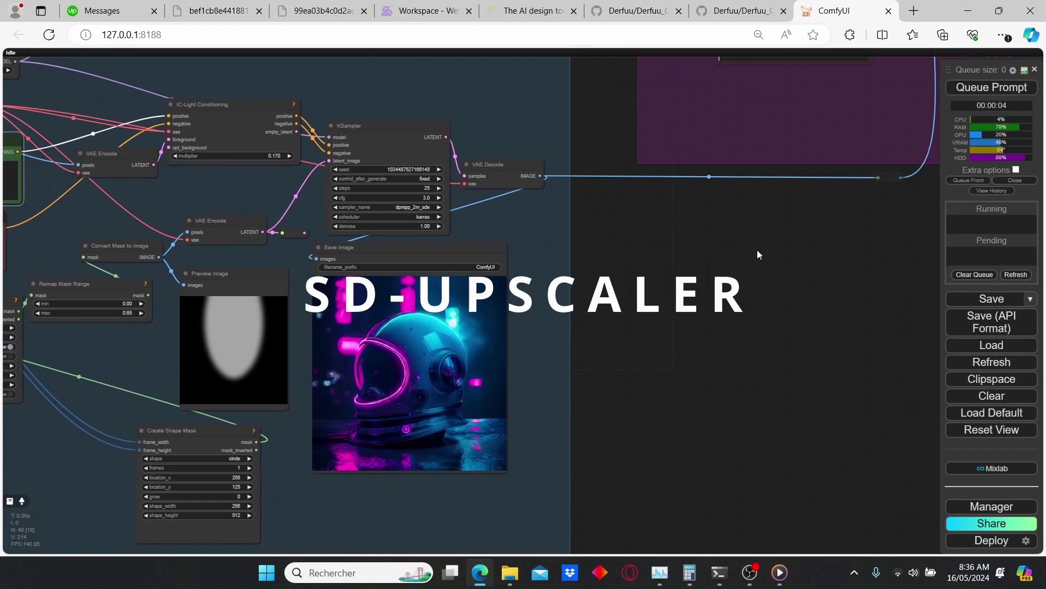
Step: Activate the upscale image group by setting its nodes to Always
{"action": "left_click_drag", "start_coordinate": [616, 281], "coordinate": [382, 447]}
{"action": "scroll", "coordinate": [415, 284], "scroll_direction": "down", "scroll_amount": 3}
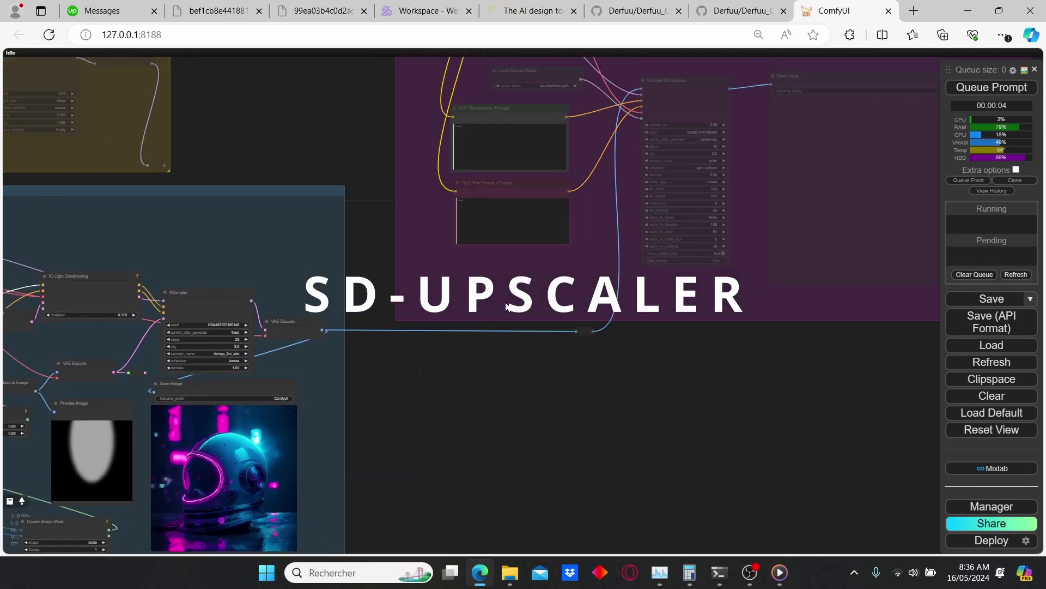
{"action": "scroll", "coordinate": [600, 264], "scroll_direction": "up", "scroll_amount": 2}
{"action": "left_click_drag", "start_coordinate": [849, 365], "coordinate": [652, 434]}
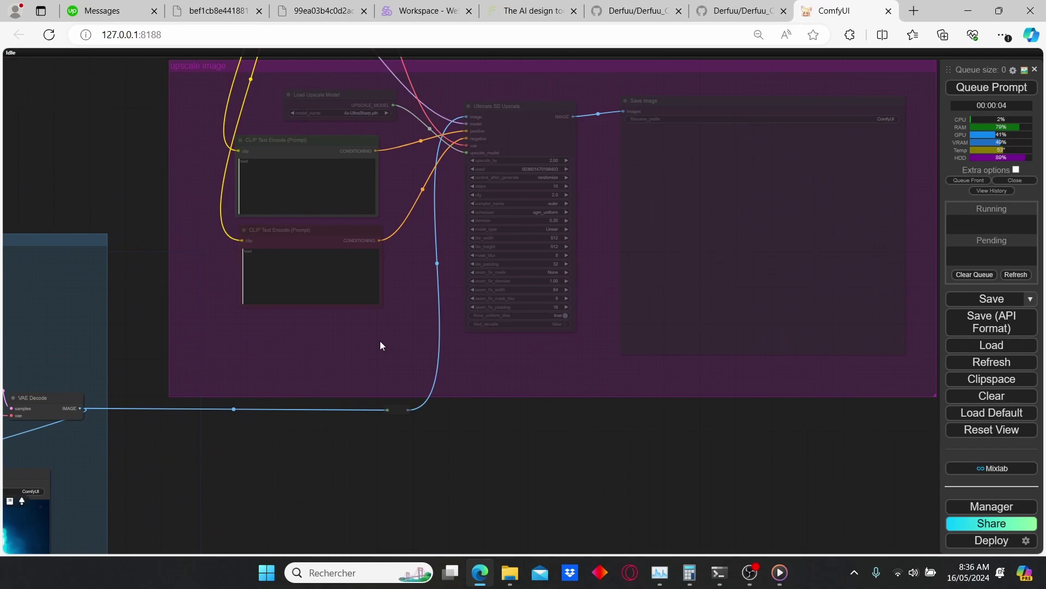
{"action": "right_click", "coordinate": [381, 345]}
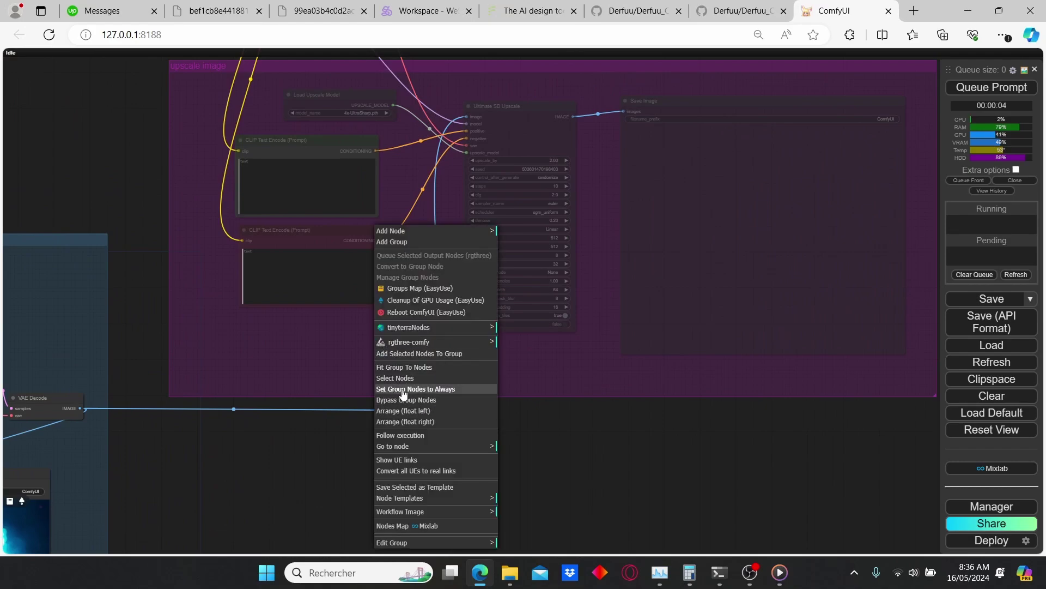
{"action": "left_click", "coordinate": [434, 390]}
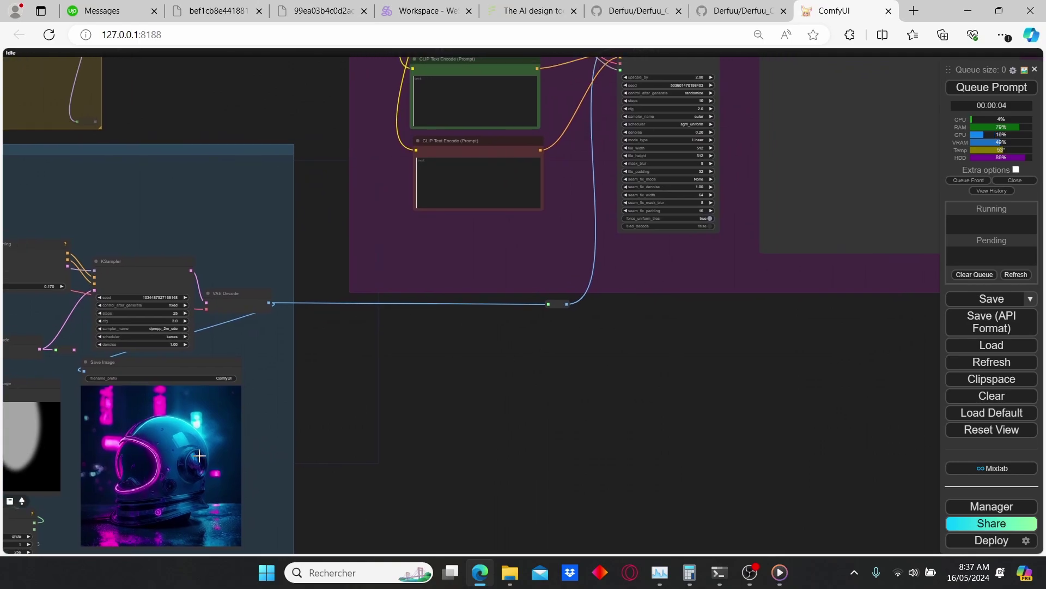
Step: Run the workflow with the upscale image group enabled
{"action": "left_click_drag", "start_coordinate": [193, 370], "coordinate": [198, 369]}
{"action": "left_click_drag", "start_coordinate": [170, 182], "coordinate": [221, 212]}
{"action": "scroll", "coordinate": [220, 212], "scroll_direction": "down", "scroll_amount": 2}
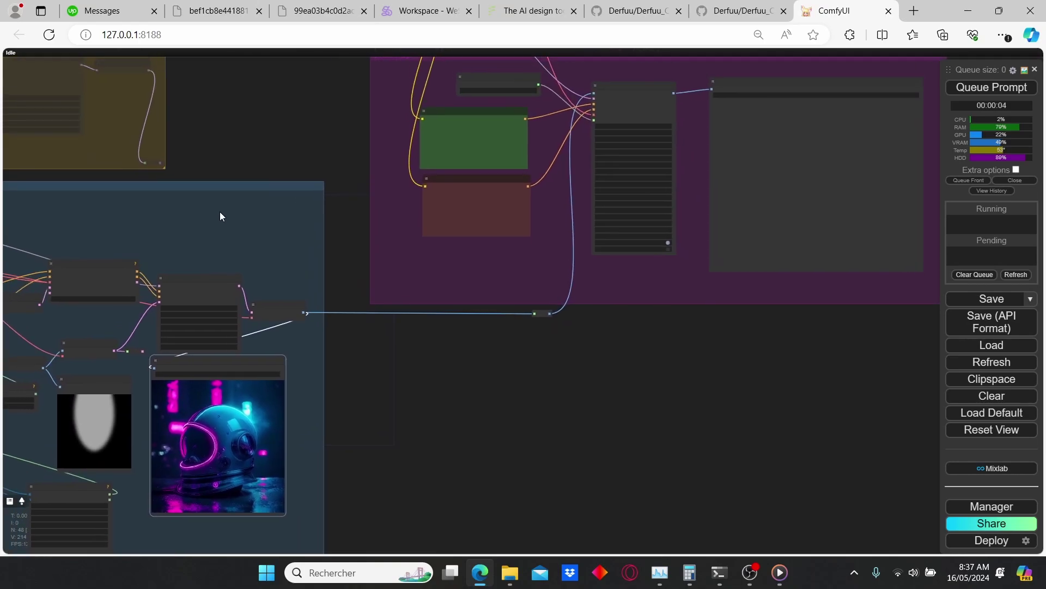
{"action": "left_click", "coordinate": [991, 87]}
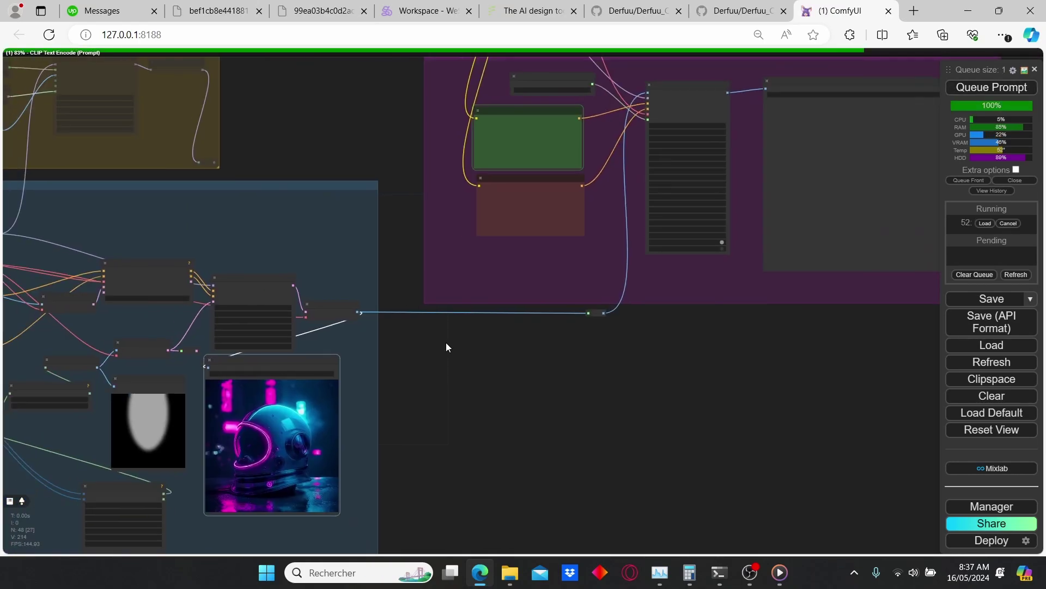
Step: Examine the Load Upscale Model and Ultimate SD Upscale settings, and check the upscaling run in the console log
{"action": "scroll", "coordinate": [446, 347], "scroll_direction": "up", "scroll_amount": 6}
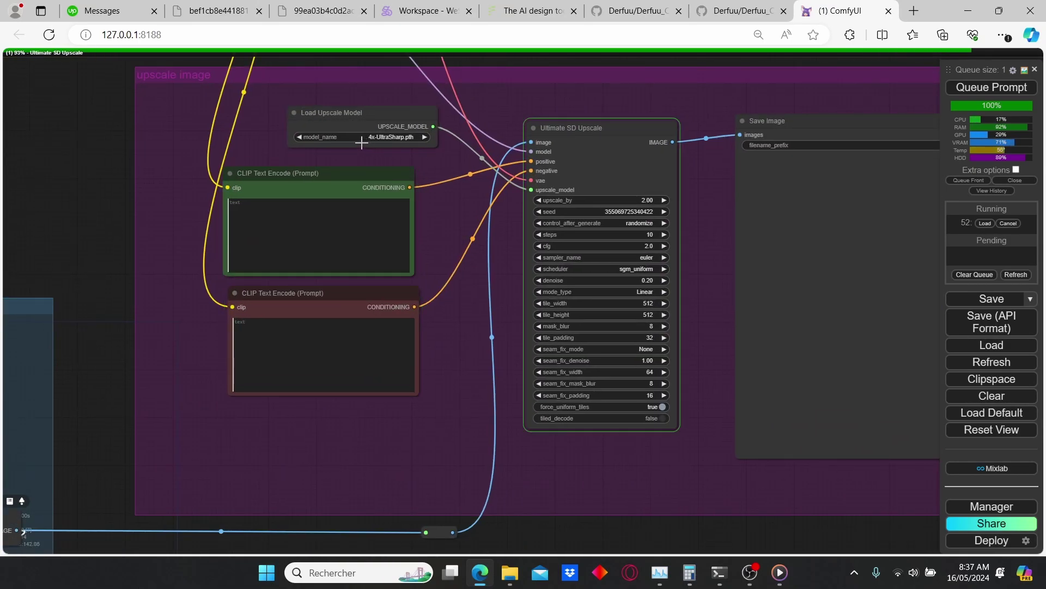
{"action": "left_click_drag", "start_coordinate": [446, 299], "coordinate": [403, 282]}
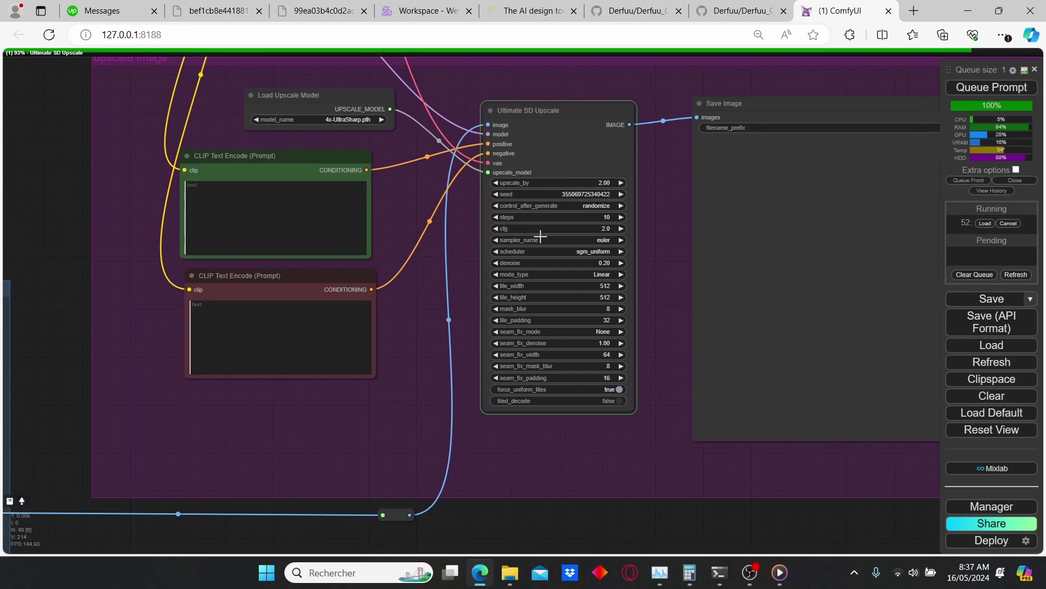
{"action": "scroll", "coordinate": [498, 236], "scroll_direction": "down", "scroll_amount": 3}
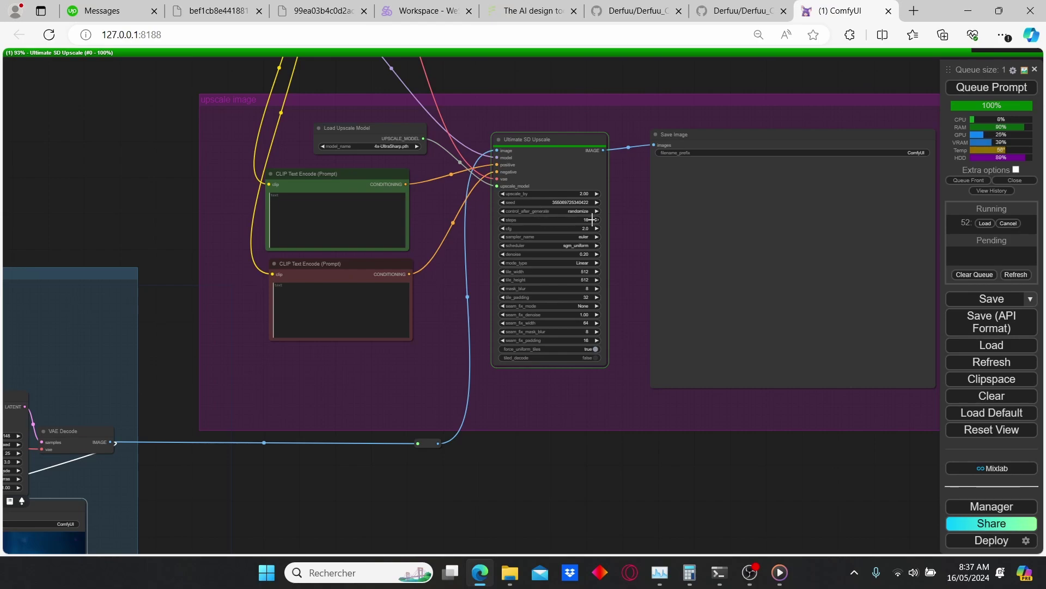
{"action": "left_click_drag", "start_coordinate": [640, 207], "coordinate": [508, 211]}
{"action": "scroll", "coordinate": [507, 213], "scroll_direction": "up", "scroll_amount": 2}
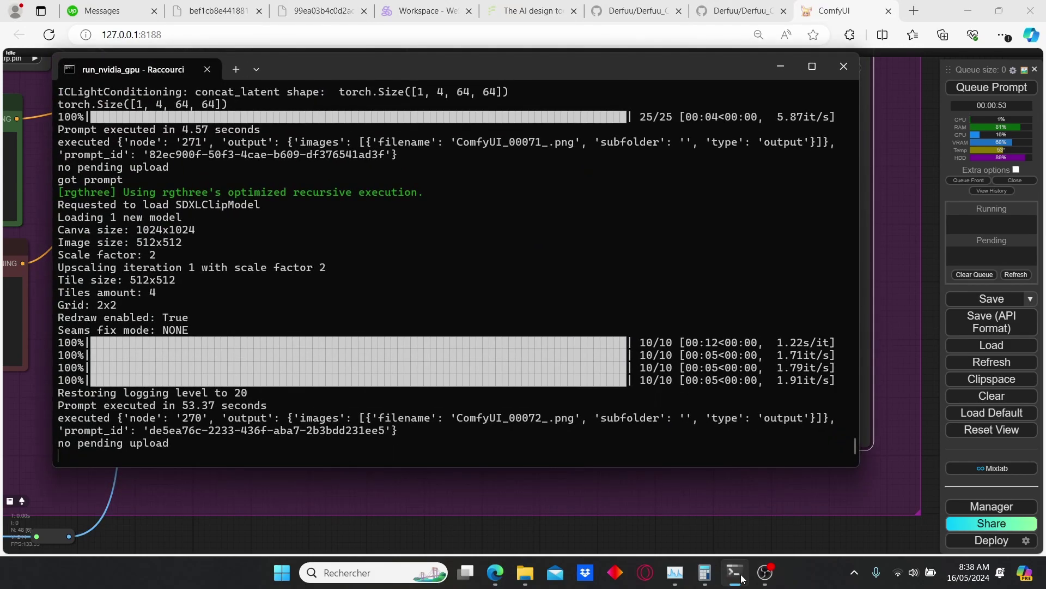
{"action": "left_click", "coordinate": [734, 572]}
{"action": "left_click", "coordinate": [781, 66]}
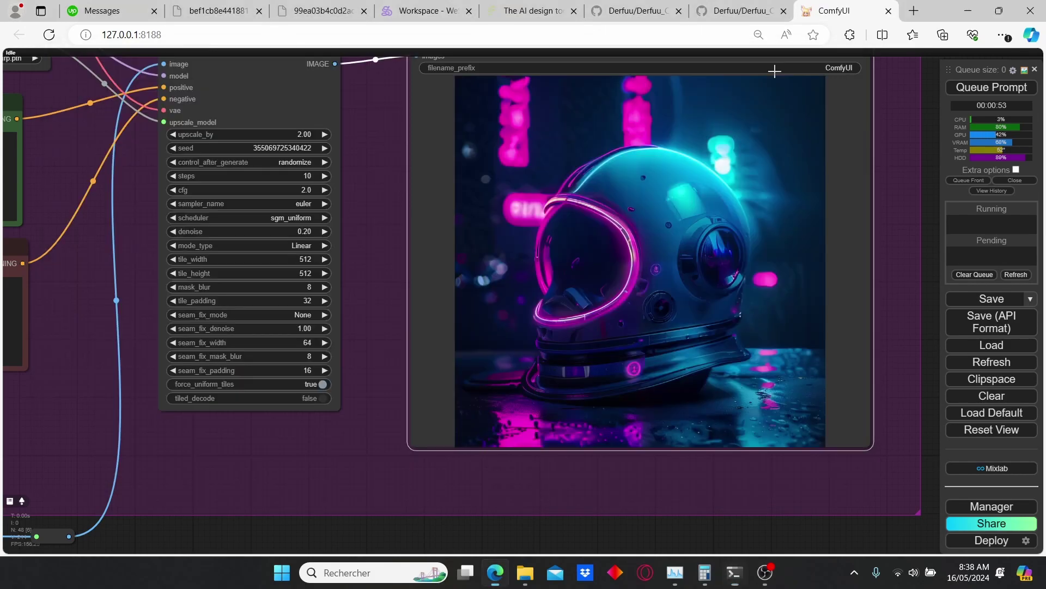
Step: Deactivate the upscale image group by setting its nodes to Never
{"action": "scroll", "coordinate": [231, 261], "scroll_direction": "down", "scroll_amount": 5}
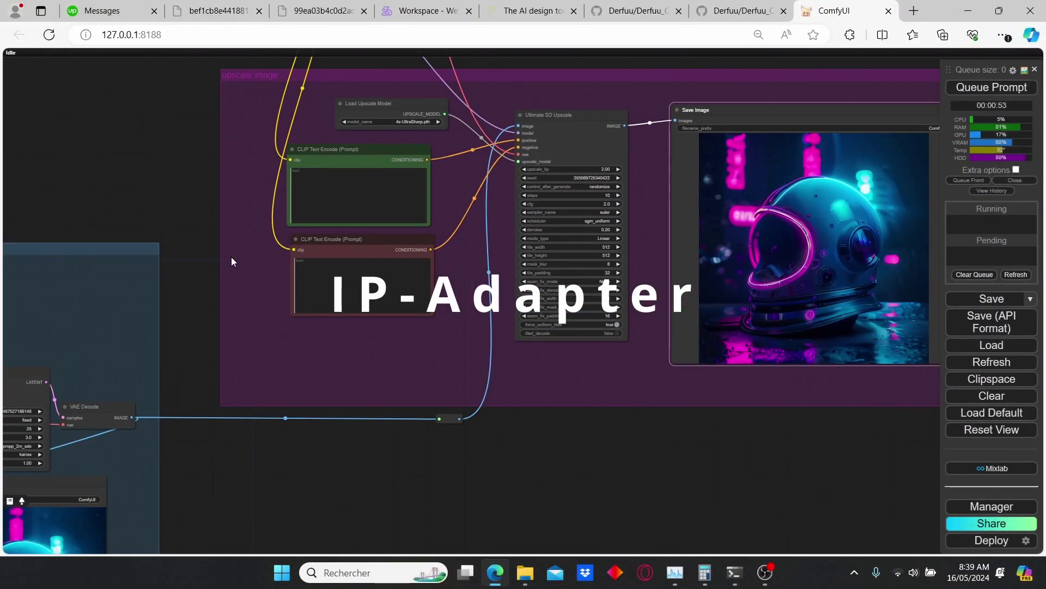
{"action": "left_click_drag", "start_coordinate": [121, 268], "coordinate": [457, 248]}
{"action": "scroll", "coordinate": [368, 260], "scroll_direction": "up", "scroll_amount": 2}
{"action": "left_click_drag", "start_coordinate": [361, 245], "coordinate": [668, 265]}
{"action": "left_click_drag", "start_coordinate": [139, 236], "coordinate": [280, 247]}
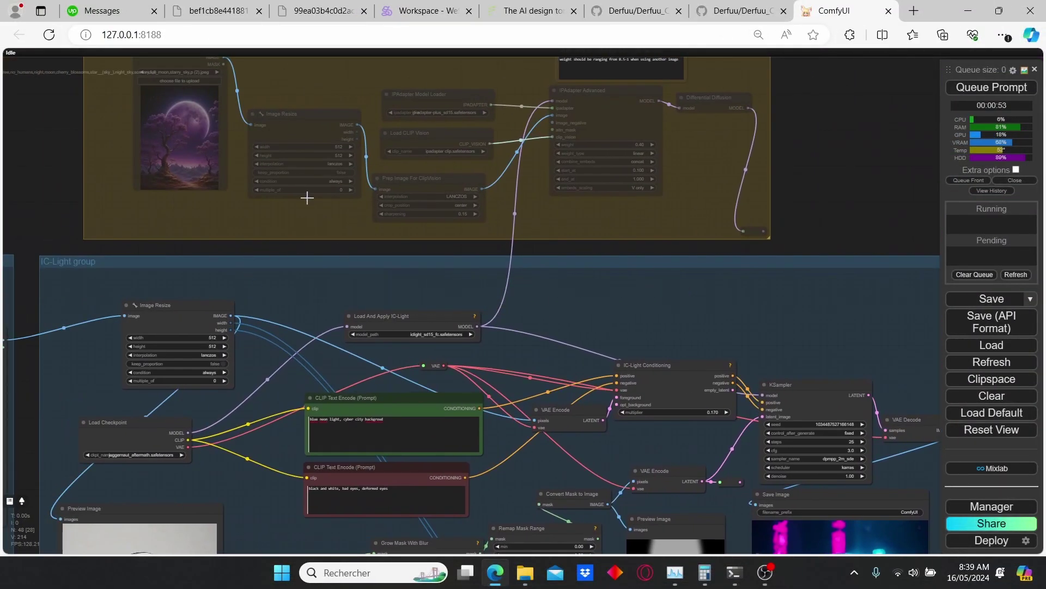
{"action": "scroll", "coordinate": [776, 267], "scroll_direction": "up", "scroll_amount": 1}
{"action": "left_click_drag", "start_coordinate": [748, 350], "coordinate": [565, 312]}
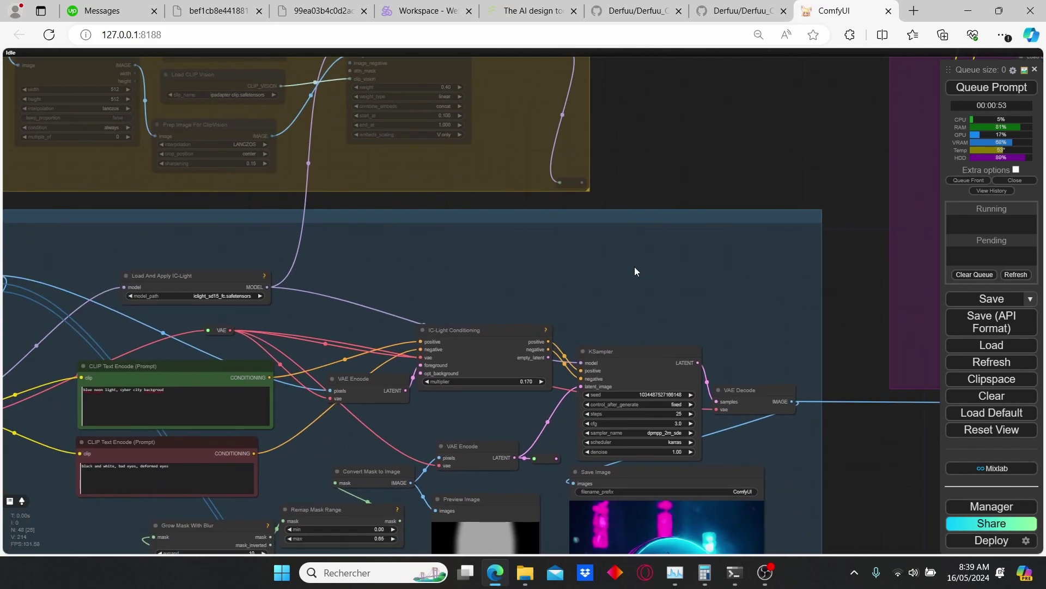
{"action": "left_click_drag", "start_coordinate": [769, 243], "coordinate": [257, 268]}
{"action": "right_click", "coordinate": [570, 345]}
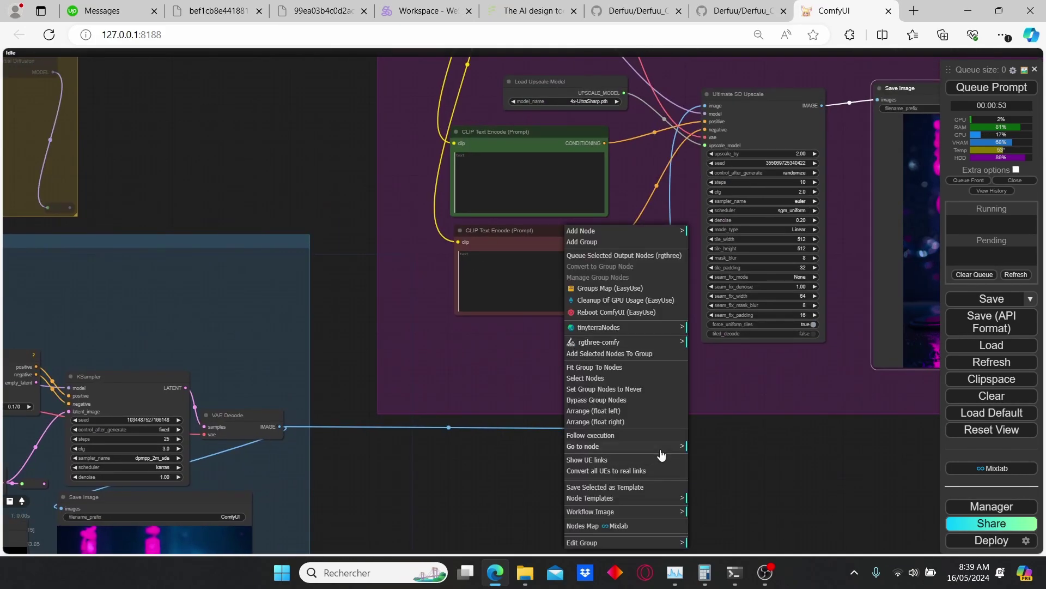
{"action": "left_click", "coordinate": [641, 389]}
{"action": "scroll", "coordinate": [551, 366], "scroll_direction": "down", "scroll_amount": 3}
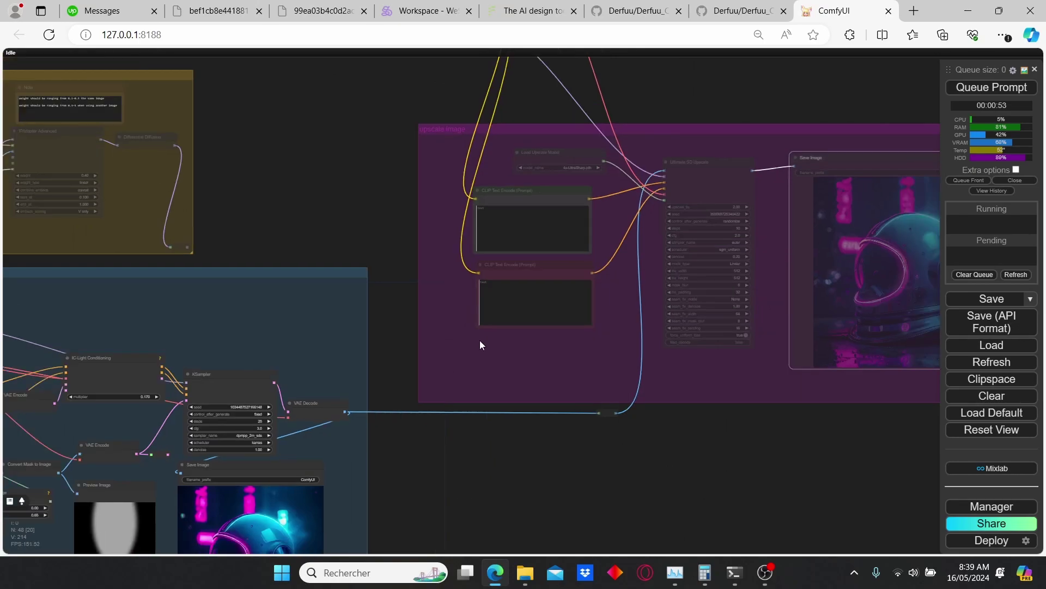
Step: Activate the IPAdapter group by setting its nodes to Always
{"action": "left_click_drag", "start_coordinate": [196, 203], "coordinate": [460, 214]}
{"action": "scroll", "coordinate": [425, 279], "scroll_direction": "up", "scroll_amount": 2}
{"action": "left_click_drag", "start_coordinate": [266, 242], "coordinate": [417, 268]}
{"action": "right_click", "coordinate": [430, 266]}
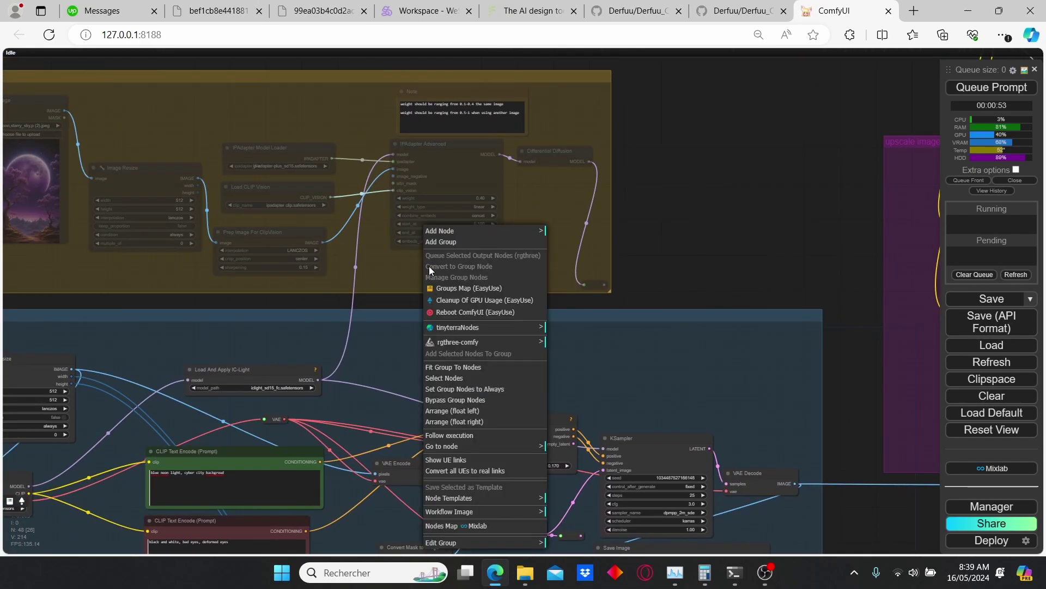
{"action": "left_click", "coordinate": [504, 392]}
Step: Connect the reroute after Differential Diffusion to the KSampler's model input and place the reroute above the KSampler in the IC-Light group
{"action": "left_click_drag", "start_coordinate": [558, 346], "coordinate": [502, 255]}
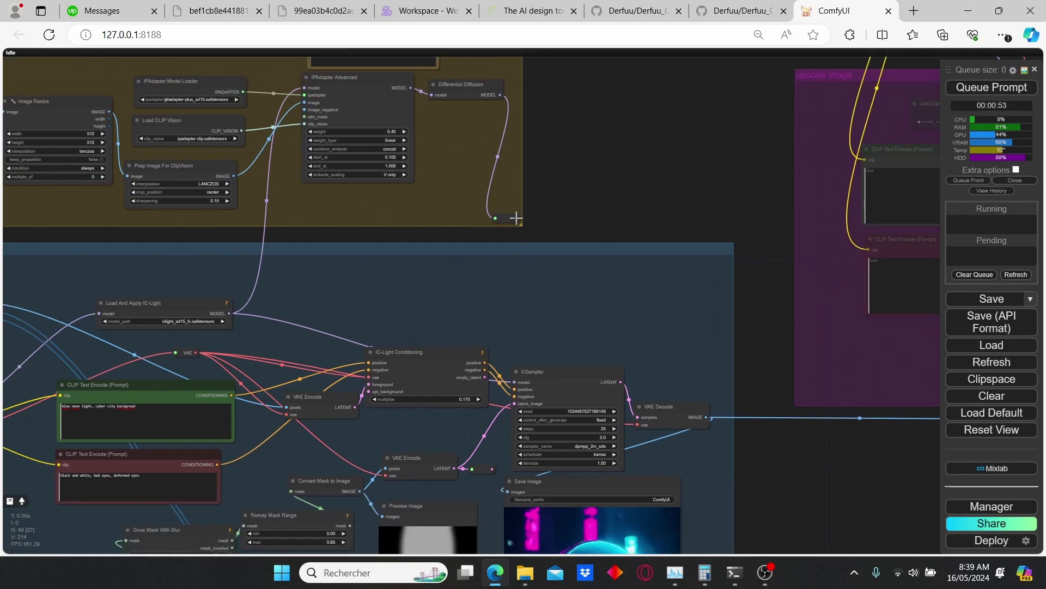
{"action": "left_click_drag", "start_coordinate": [517, 218], "coordinate": [514, 382]}
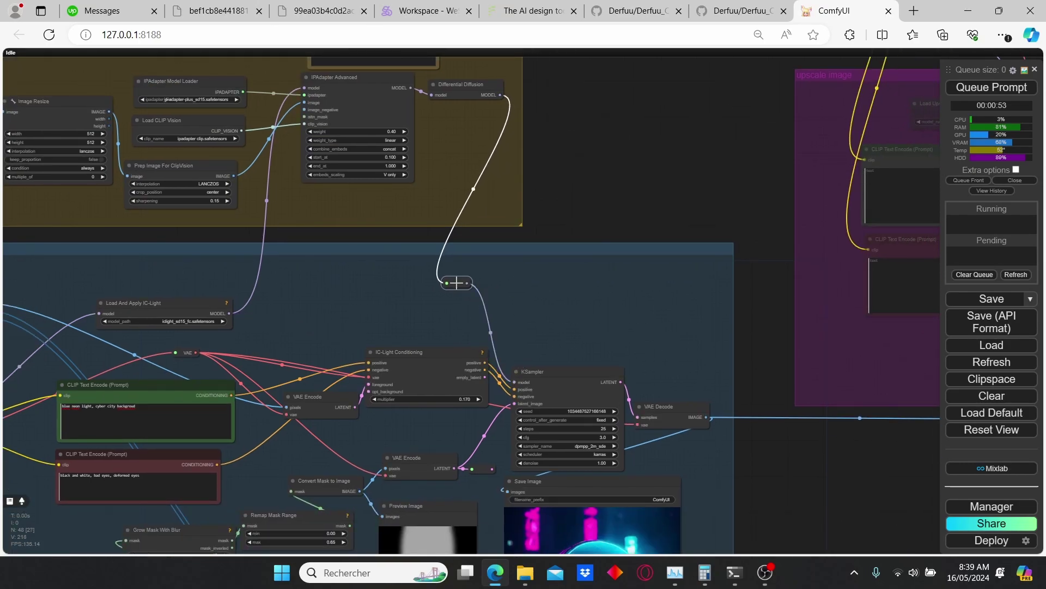
{"action": "left_click_drag", "start_coordinate": [457, 283], "coordinate": [515, 276]}
Step: Examine the IPAdapter group from the reference image and Image Resize node through to the IPAdapter Advanced settings
{"action": "scroll", "coordinate": [381, 231], "scroll_direction": "down", "scroll_amount": 1}
{"action": "left_click_drag", "start_coordinate": [381, 231], "coordinate": [547, 257]}
{"action": "scroll", "coordinate": [327, 261], "scroll_direction": "up", "scroll_amount": 2}
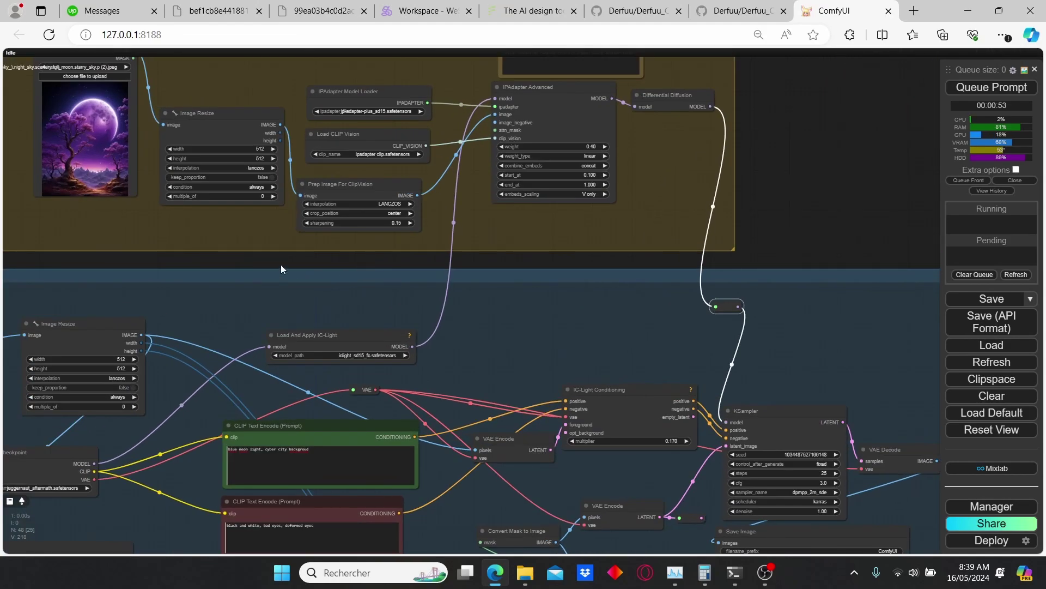
{"action": "left_click_drag", "start_coordinate": [163, 224], "coordinate": [451, 310]}
{"action": "scroll", "coordinate": [400, 183], "scroll_direction": "up", "scroll_amount": 1}
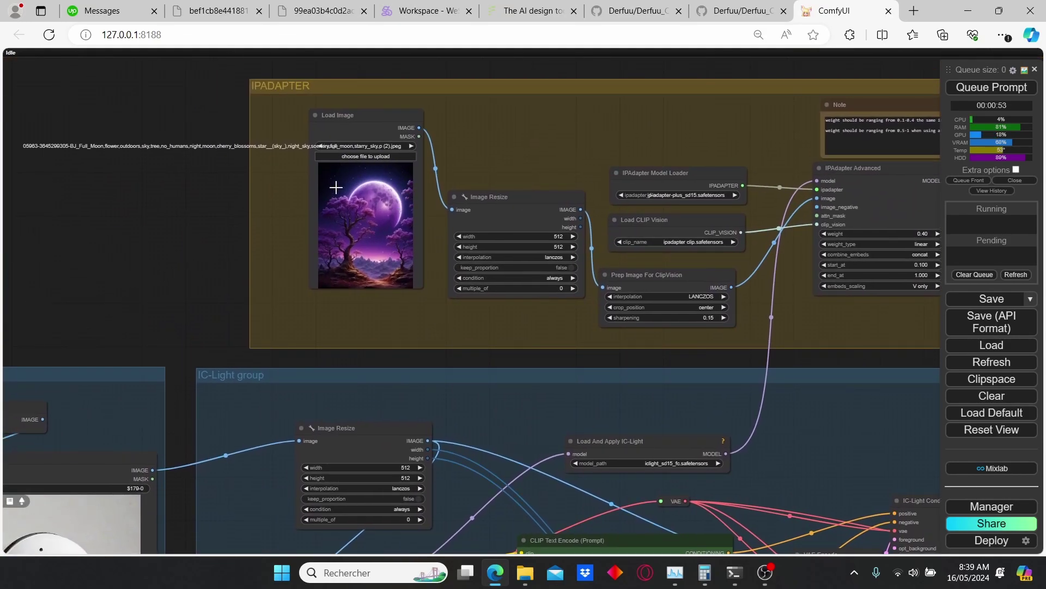
{"action": "left_click_drag", "start_coordinate": [512, 163], "coordinate": [348, 133]}
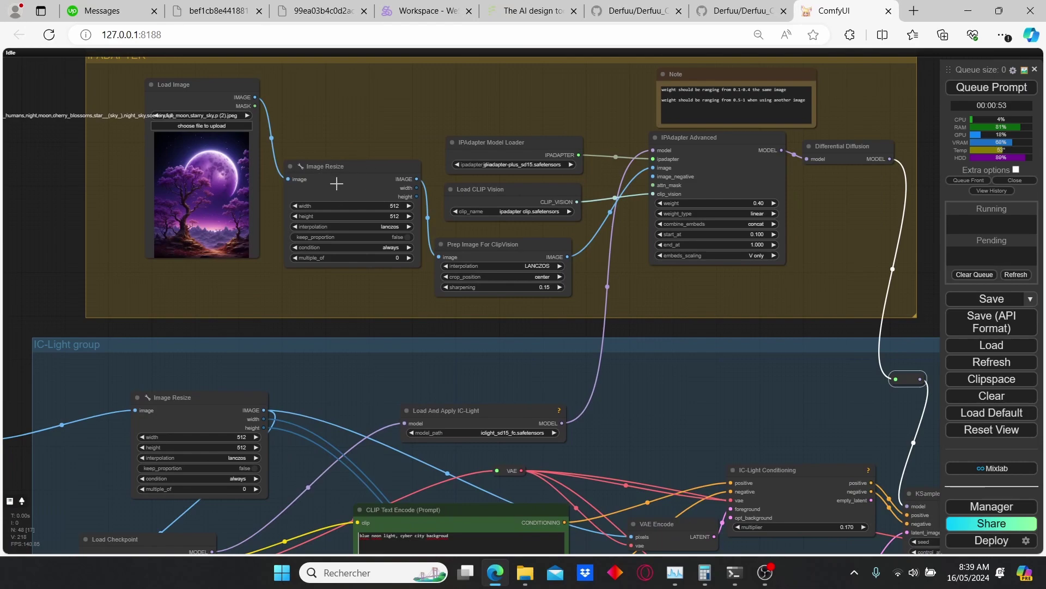
{"action": "scroll", "coordinate": [479, 242], "scroll_direction": "up", "scroll_amount": 3}
{"action": "left_click_drag", "start_coordinate": [569, 231], "coordinate": [460, 282]}
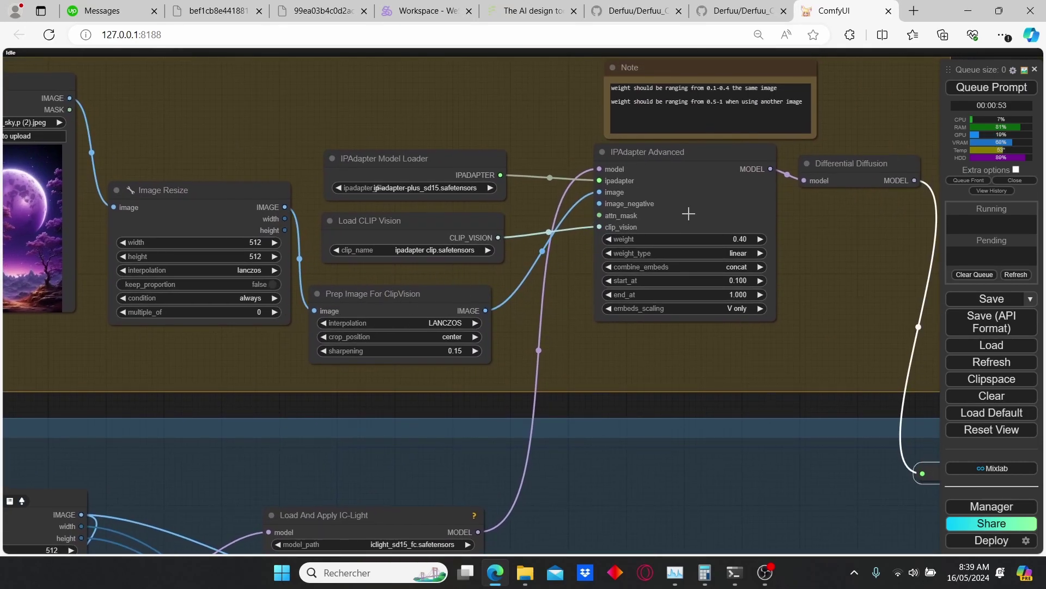
{"action": "scroll", "coordinate": [447, 245], "scroll_direction": "up", "scroll_amount": 1}
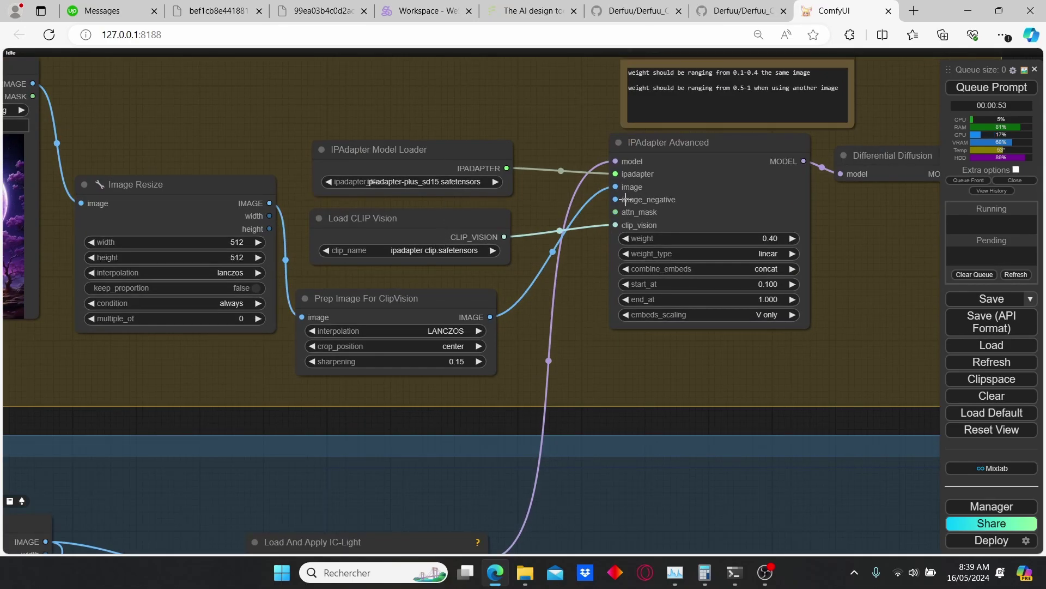
Step: Trace the model link from the IPAdapter group through the reroute to the KSampler and Save Image node
{"action": "scroll", "coordinate": [700, 352], "scroll_direction": "down", "scroll_amount": 1}
{"action": "left_click_drag", "start_coordinate": [718, 371], "coordinate": [475, 294]}
{"action": "scroll", "coordinate": [475, 298], "scroll_direction": "down", "scroll_amount": 2}
{"action": "left_click_drag", "start_coordinate": [554, 382], "coordinate": [488, 263]}
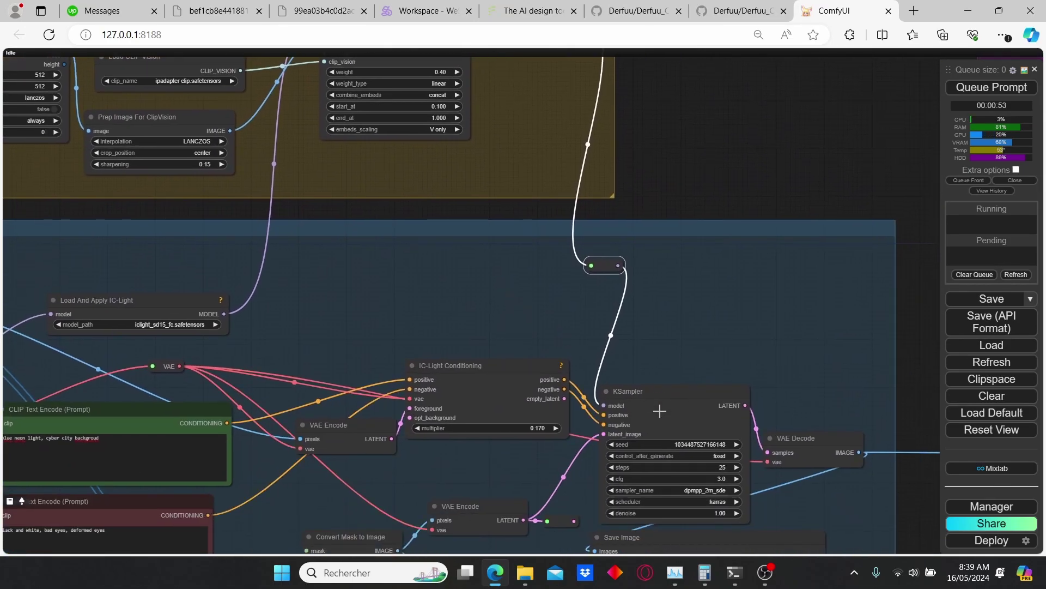
{"action": "scroll", "coordinate": [659, 411], "scroll_direction": "down", "scroll_amount": 1}
{"action": "left_click_drag", "start_coordinate": [574, 299], "coordinate": [422, 78]}
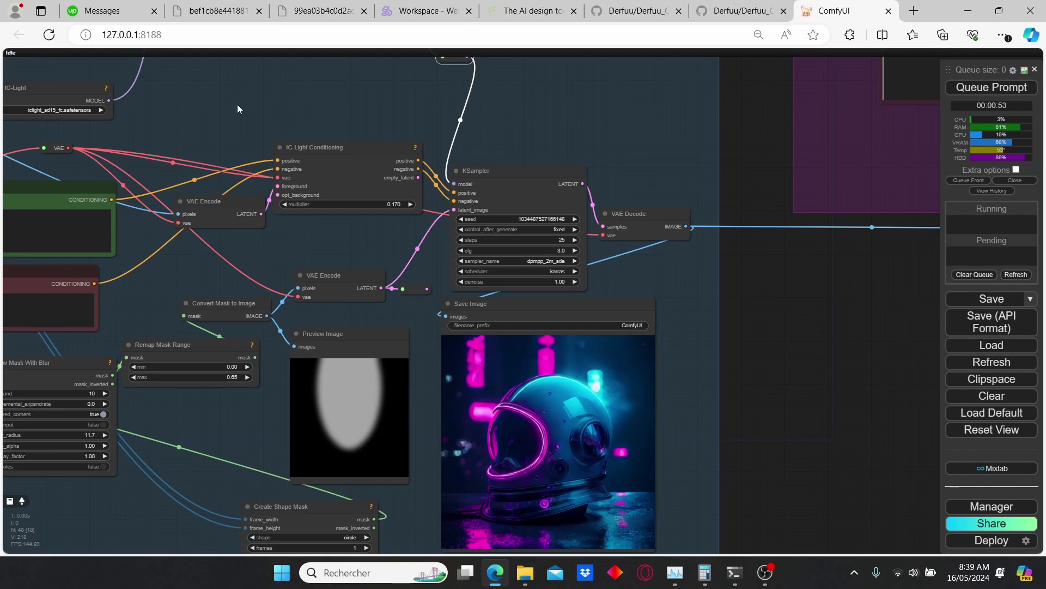
{"action": "left_click_drag", "start_coordinate": [238, 107], "coordinate": [526, 423]}
Step: Check the models chosen in IPAdapter Model Loader and Load CLIP Vision, and the reference image feeding Prep Image For ClipVision
{"action": "scroll", "coordinate": [350, 170], "scroll_direction": "up", "scroll_amount": 5}
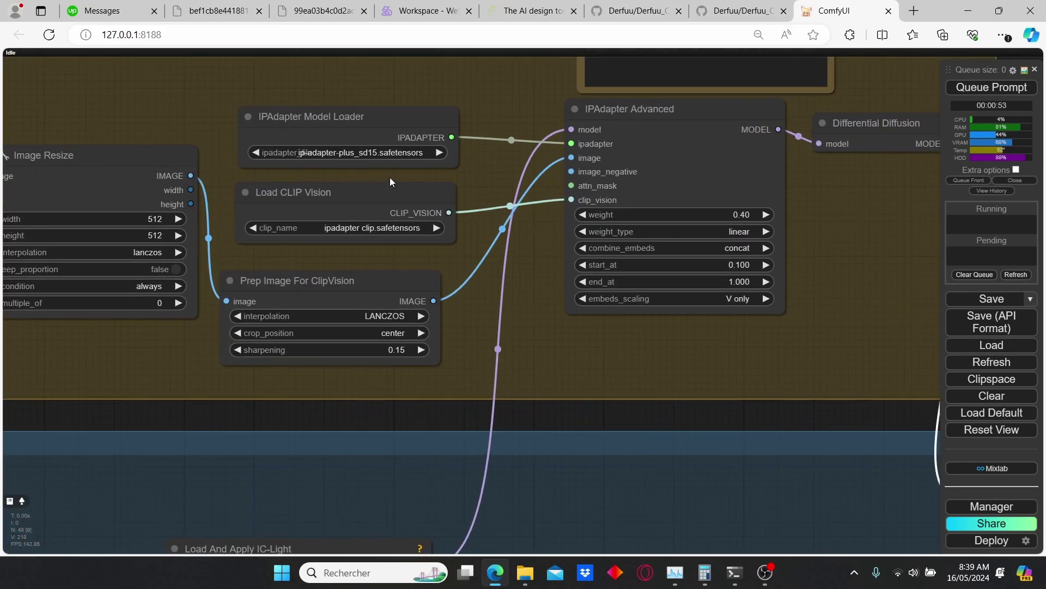
{"action": "left_click_drag", "start_coordinate": [297, 133], "coordinate": [297, 137]}
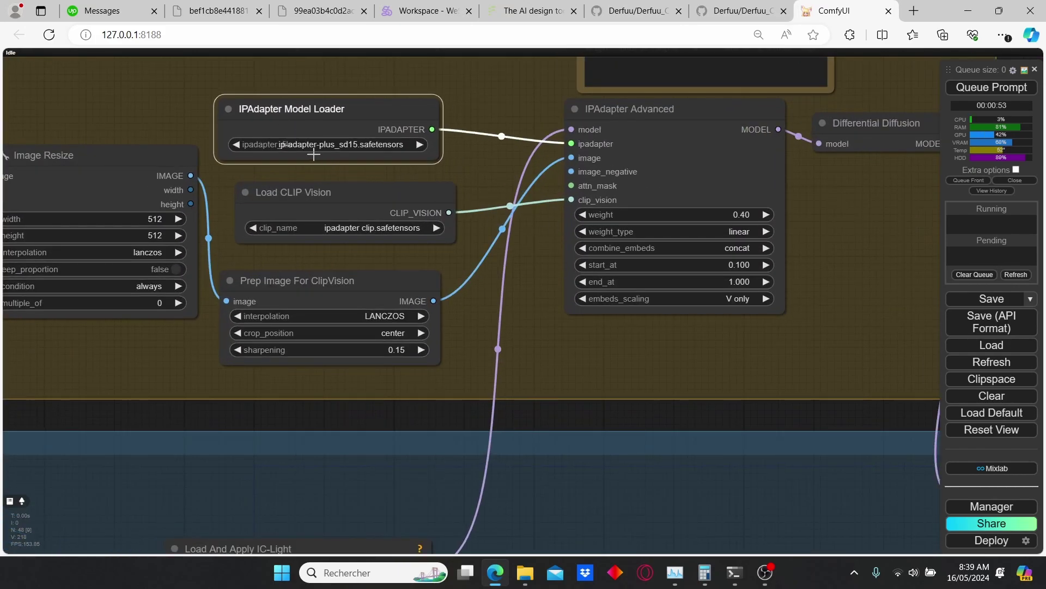
{"action": "scroll", "coordinate": [333, 185], "scroll_direction": "down", "scroll_amount": 1}
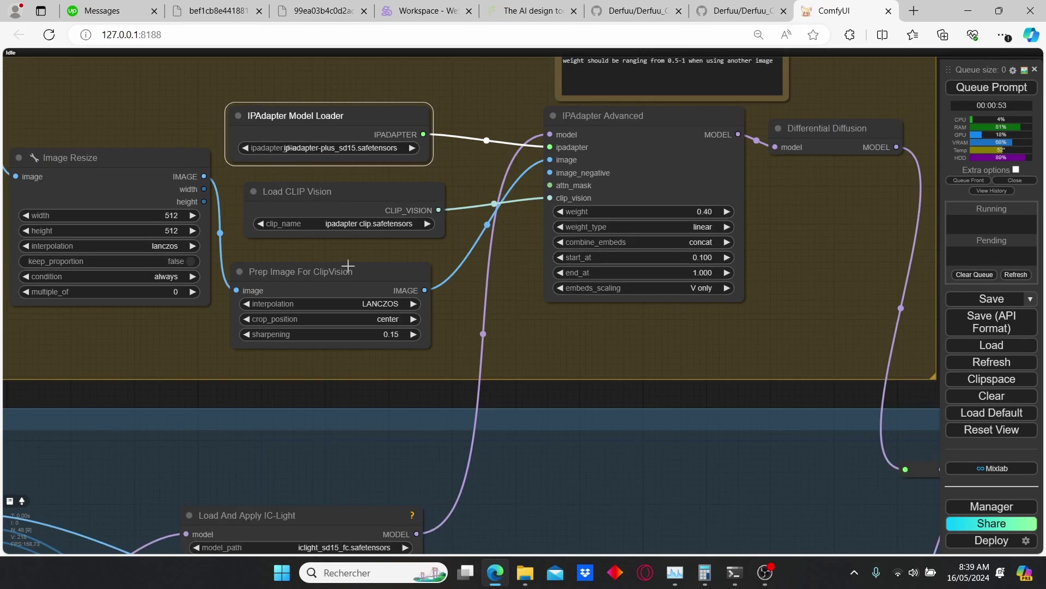
{"action": "left_click_drag", "start_coordinate": [241, 248], "coordinate": [371, 238]}
{"action": "left_click_drag", "start_coordinate": [112, 317], "coordinate": [433, 339]}
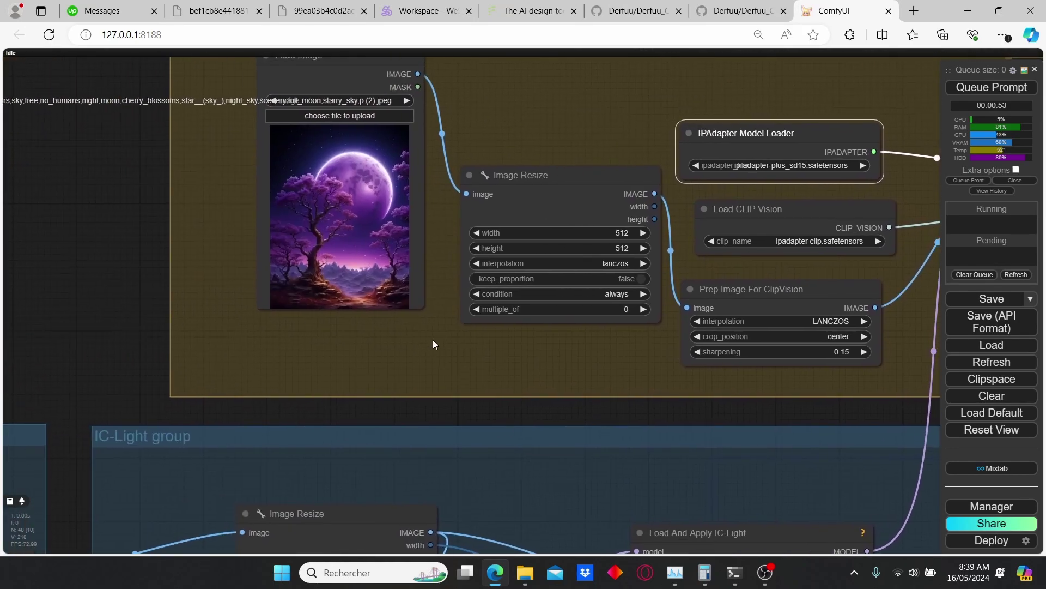
{"action": "scroll", "coordinate": [425, 335], "scroll_direction": "down", "scroll_amount": 1}
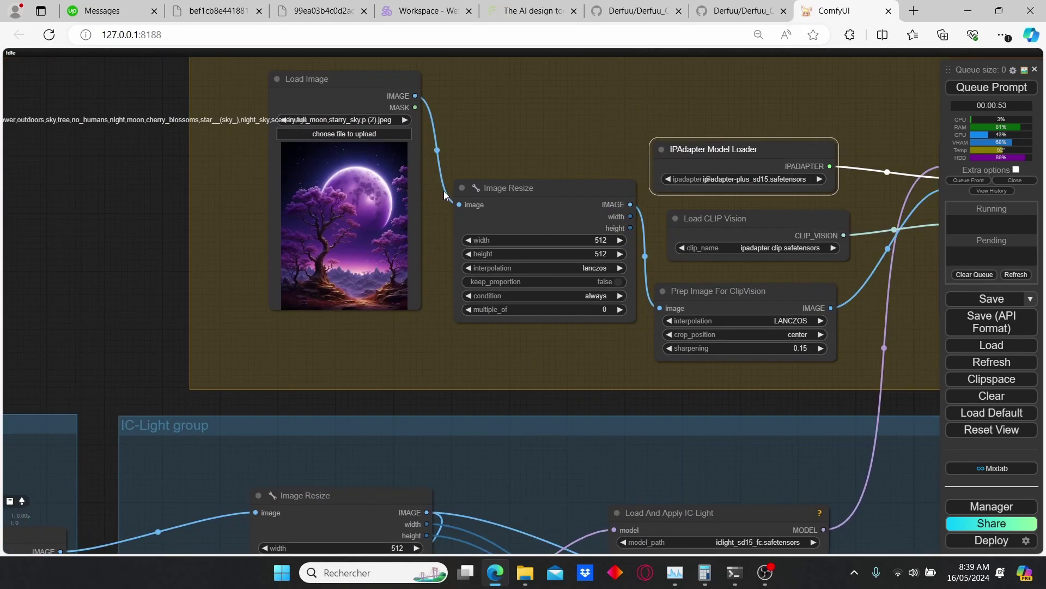
Step: Clear the text of the positive CLIP Text Encode prompt in the IC-Light group
{"action": "scroll", "coordinate": [401, 307], "scroll_direction": "down", "scroll_amount": 2}
{"action": "left_click_drag", "start_coordinate": [759, 446], "coordinate": [594, 308]}
{"action": "left_click_drag", "start_coordinate": [663, 434], "coordinate": [521, 228]}
{"action": "scroll", "coordinate": [195, 234], "scroll_direction": "up", "scroll_amount": 3}
{"action": "left_click_drag", "start_coordinate": [376, 286], "coordinate": [207, 291]}
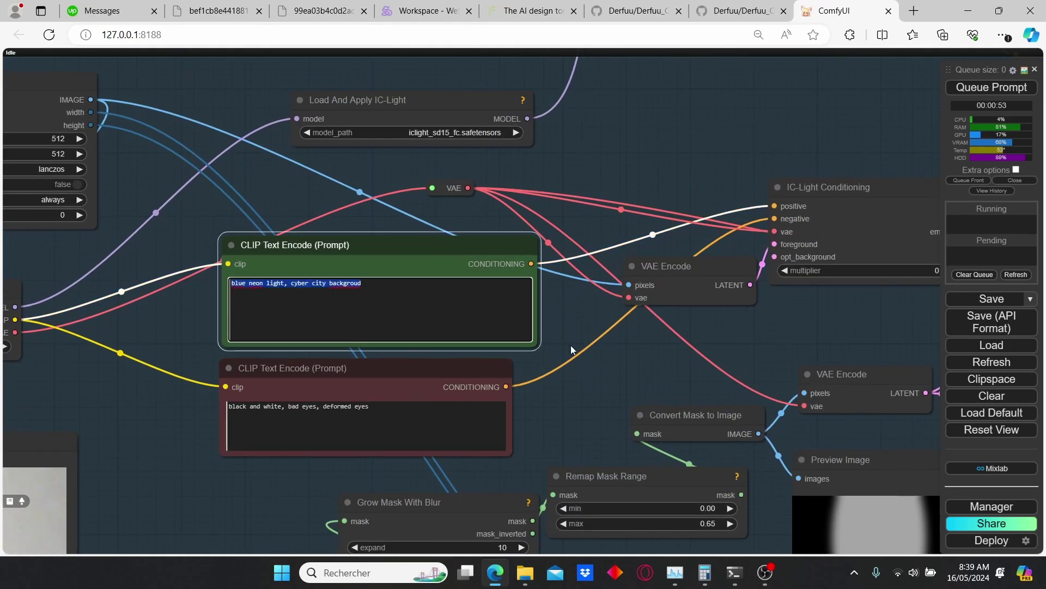
{"action": "key", "text": "BackSpace"}
Step: Run the workflow with the IPAdapter group active and the positive prompt empty
{"action": "scroll", "coordinate": [585, 358], "scroll_direction": "down", "scroll_amount": 1}
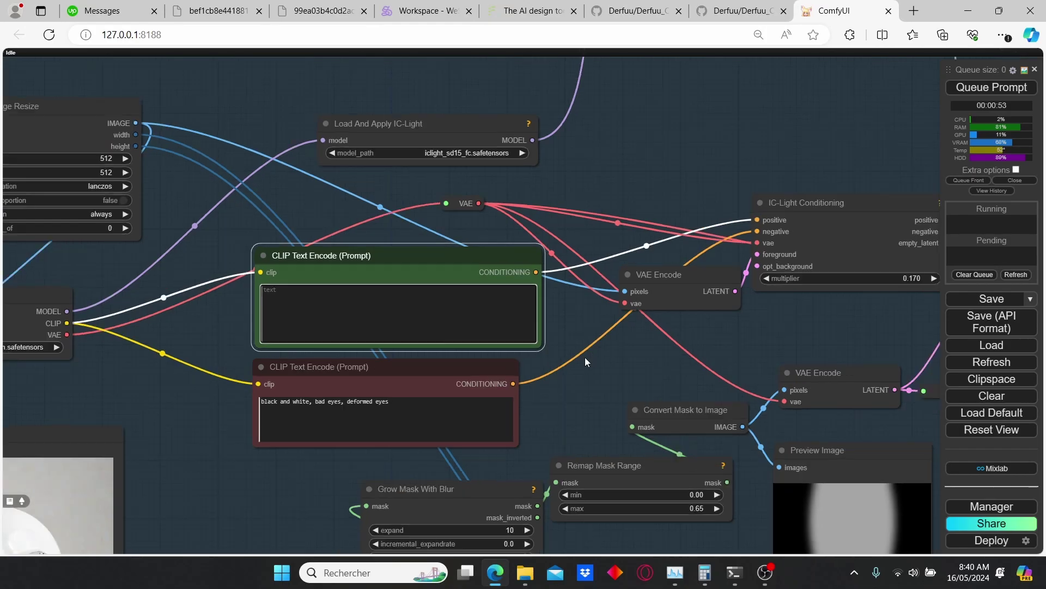
{"action": "scroll", "coordinate": [584, 357], "scroll_direction": "down", "scroll_amount": 3}
{"action": "left_click_drag", "start_coordinate": [834, 358], "coordinate": [426, 147]}
{"action": "left_click", "coordinate": [983, 88]}
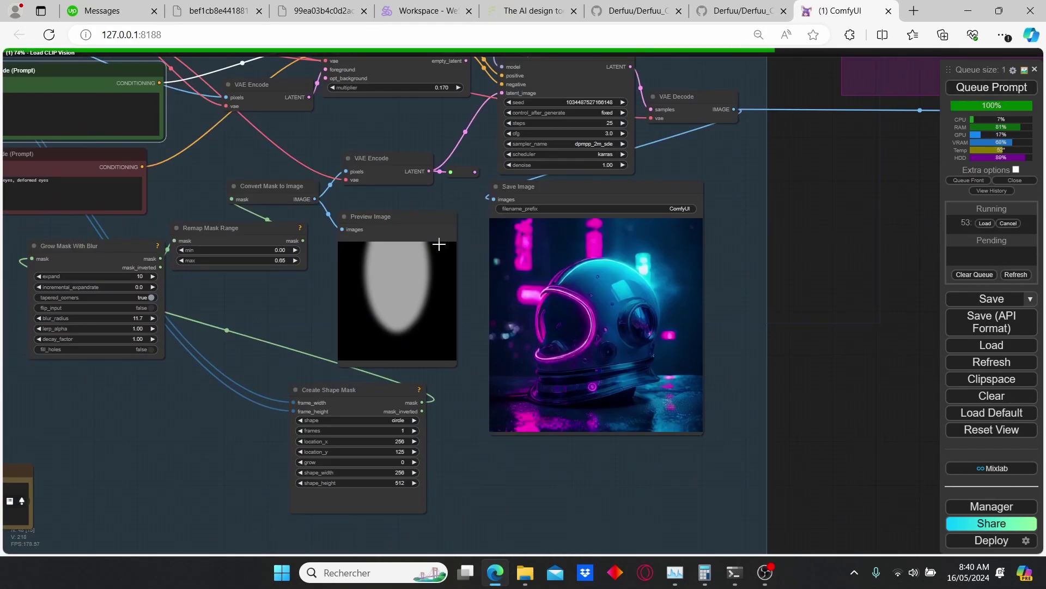
{"action": "scroll", "coordinate": [439, 244], "scroll_direction": "down", "scroll_amount": 3}
{"action": "left_click_drag", "start_coordinate": [365, 166], "coordinate": [372, 254]}
{"action": "scroll", "coordinate": [372, 254], "scroll_direction": "up", "scroll_amount": 2}
{"action": "left_click_drag", "start_coordinate": [361, 129], "coordinate": [509, 212]}
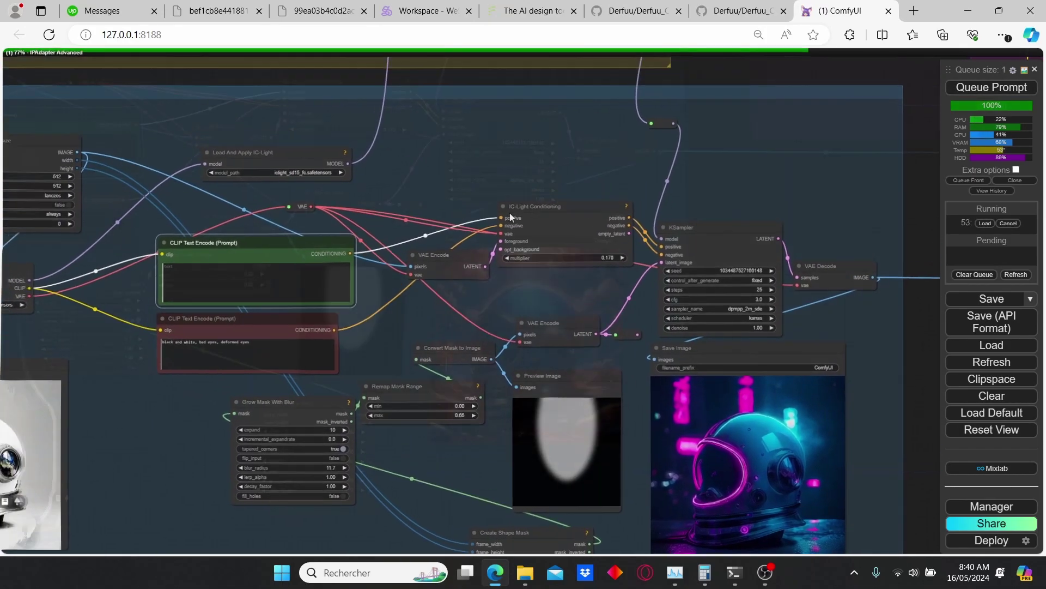
{"action": "left_click_drag", "start_coordinate": [509, 212], "coordinate": [569, 361]}
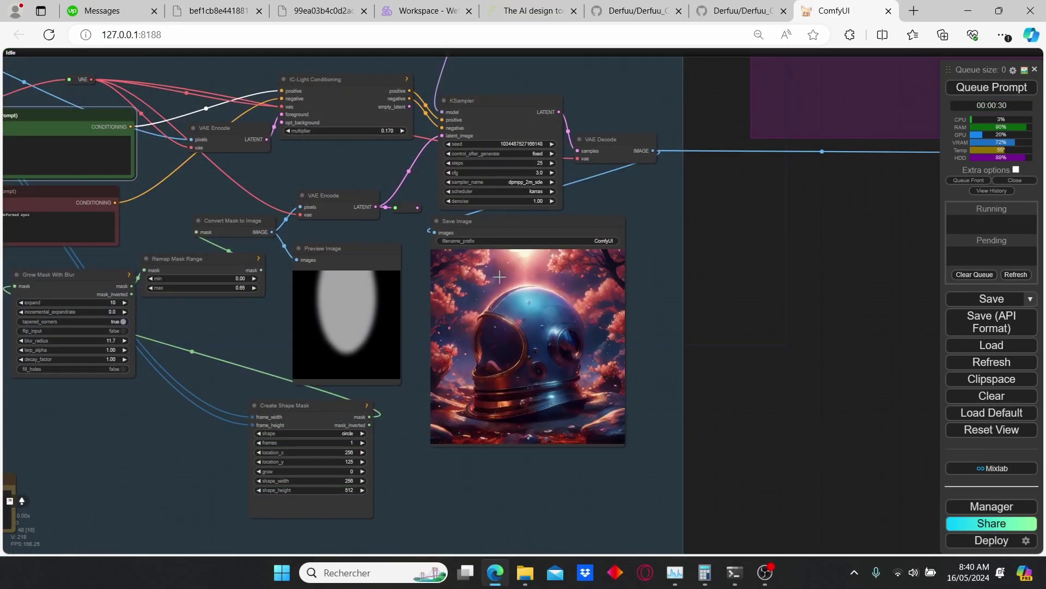
Step: Compare the generated helmet image in Save Image with the IPAdapter reference image
{"action": "scroll", "coordinate": [140, 250], "scroll_direction": "up", "scroll_amount": 1}
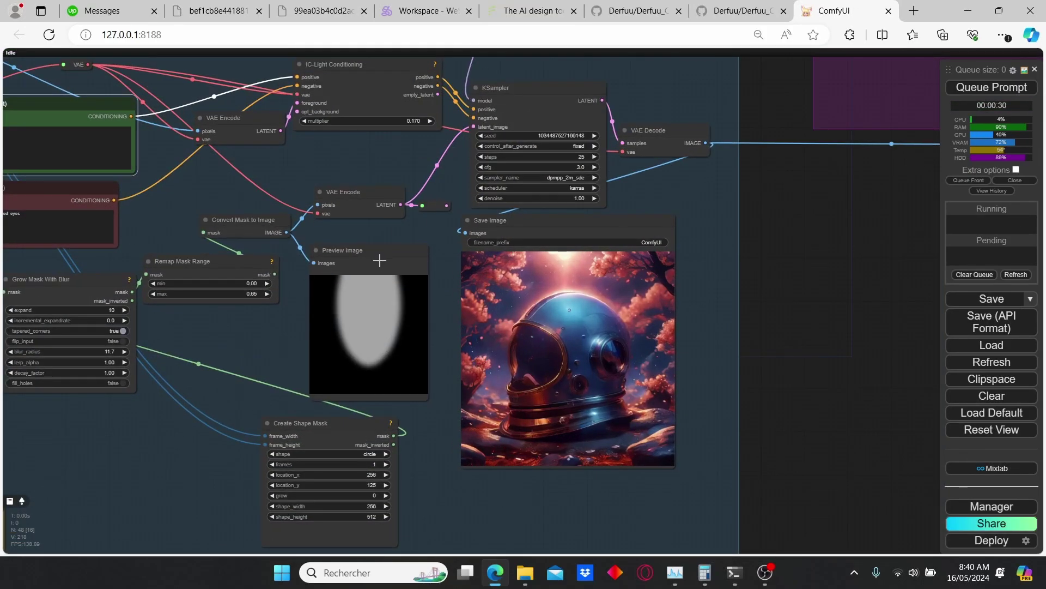
{"action": "scroll", "coordinate": [378, 259], "scroll_direction": "down", "scroll_amount": 1}
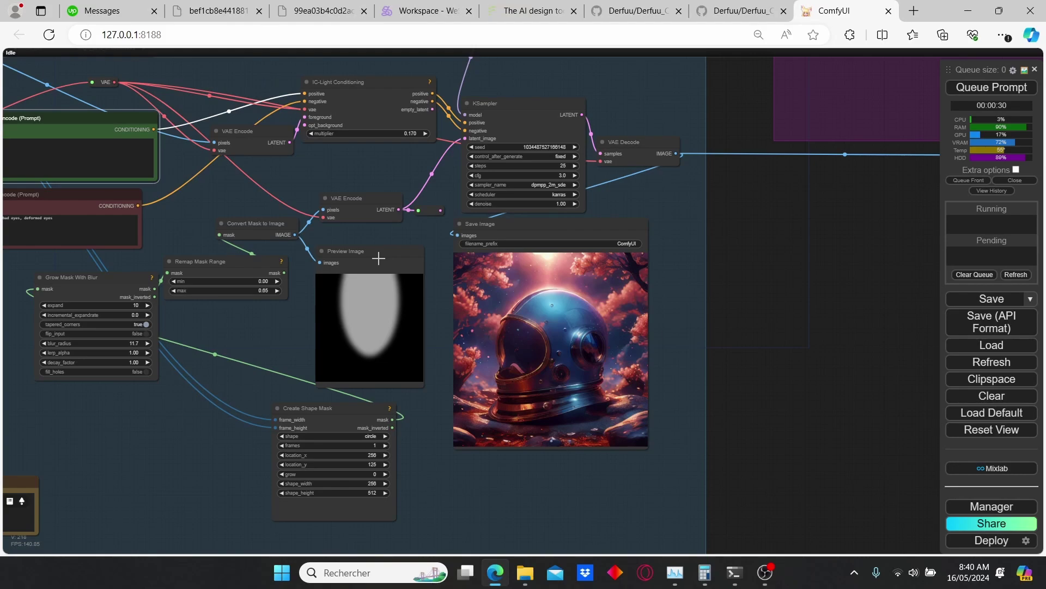
{"action": "scroll", "coordinate": [387, 166], "scroll_direction": "down", "scroll_amount": 2}
{"action": "left_click_drag", "start_coordinate": [386, 169], "coordinate": [550, 352]}
{"action": "left_click_drag", "start_coordinate": [245, 165], "coordinate": [321, 257]}
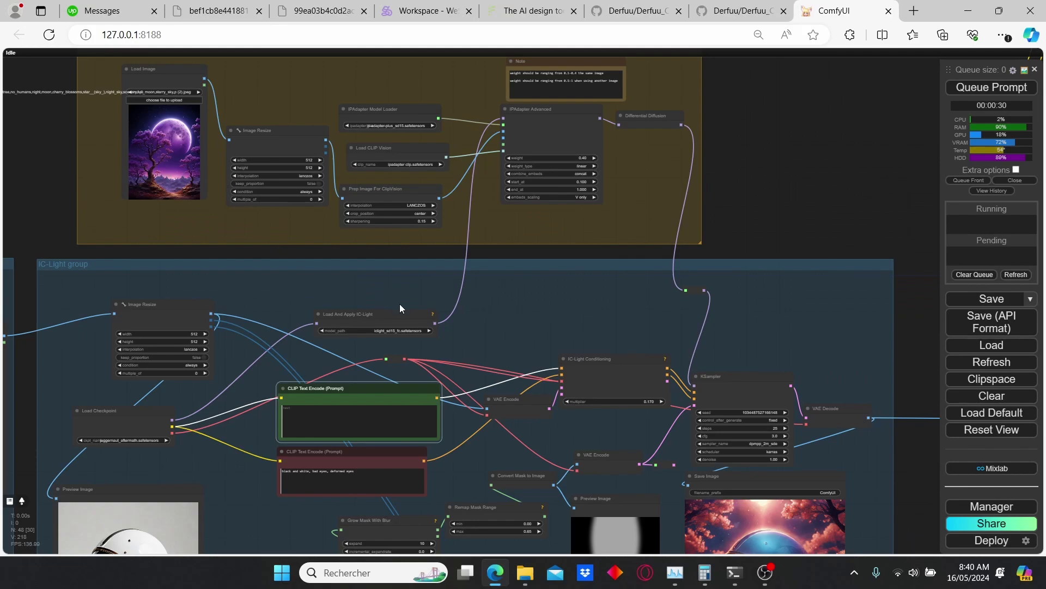
{"action": "left_click_drag", "start_coordinate": [597, 299], "coordinate": [404, 120]}
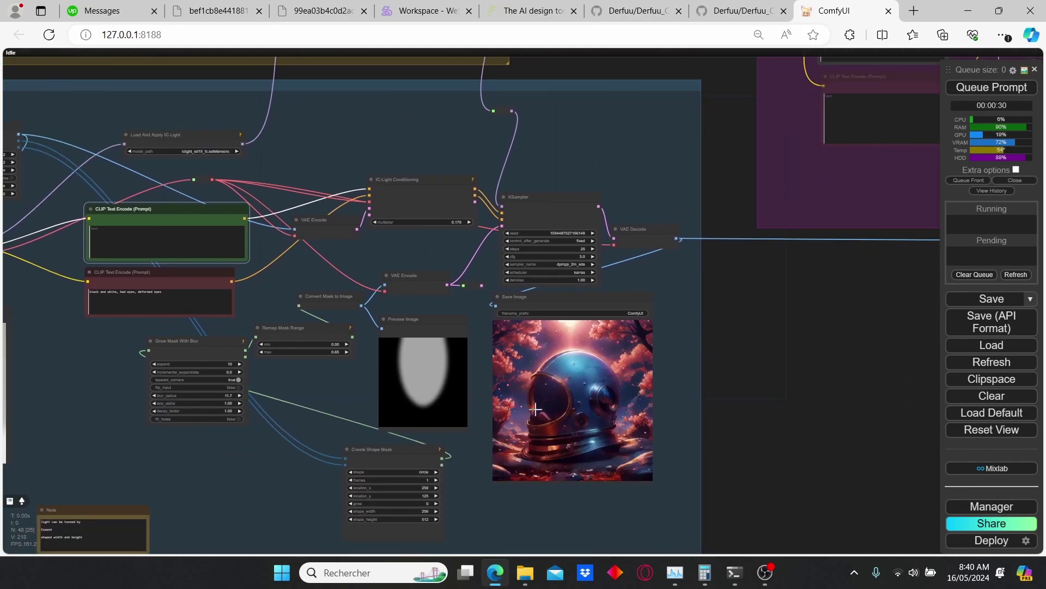
{"action": "left_click_drag", "start_coordinate": [296, 192], "coordinate": [402, 407]}
Step: Set the IPAdapter Advanced weight to 0.6
{"action": "scroll", "coordinate": [403, 274], "scroll_direction": "up", "scroll_amount": 4}
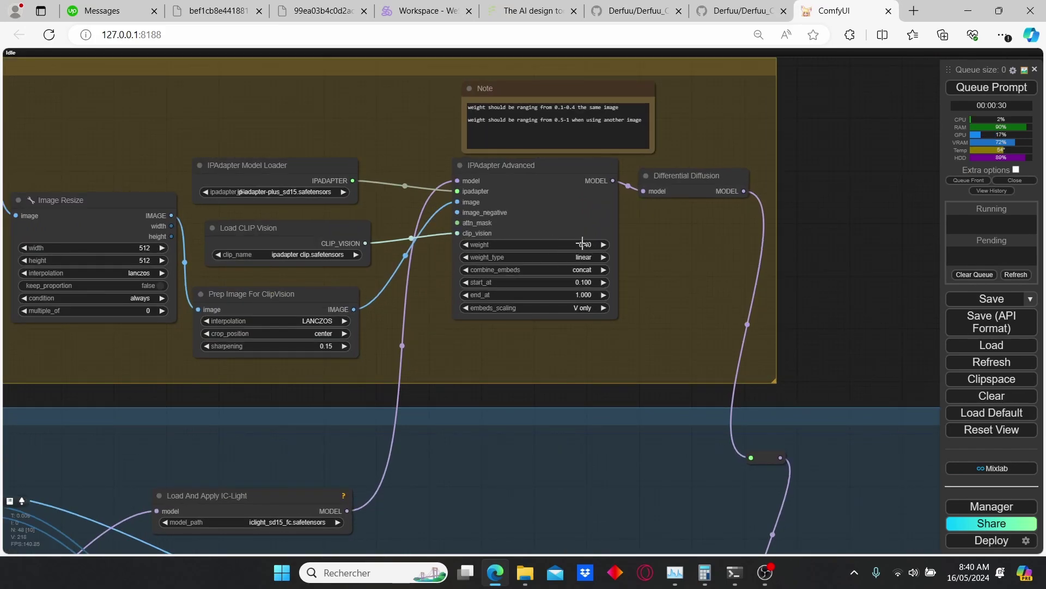
{"action": "left_click", "coordinate": [582, 243]}
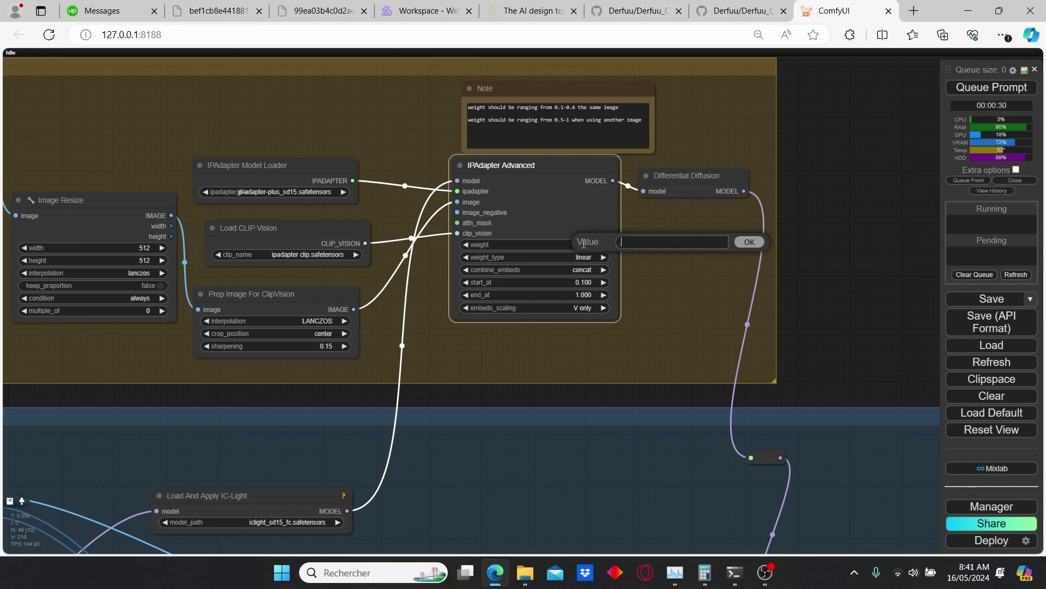
{"action": "type", "text": ".6"}
{"action": "key", "text": "Return"}
{"action": "scroll", "coordinate": [583, 243], "scroll_direction": "down", "scroll_amount": 4}
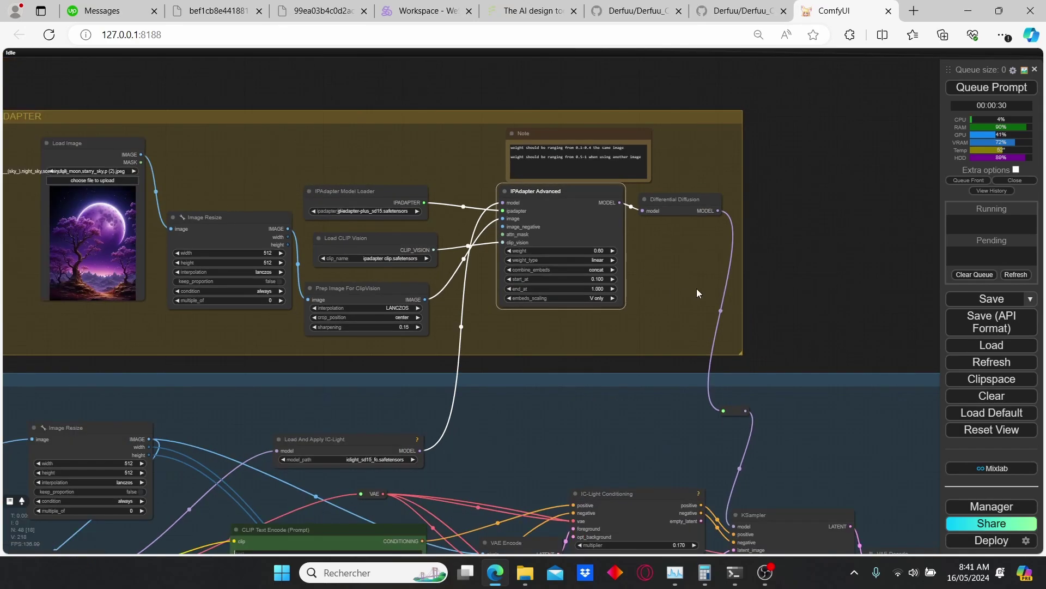
Step: Run the workflow with the higher IPAdapter weight and inspect the new helmet image
{"action": "left_click", "coordinate": [992, 87]}
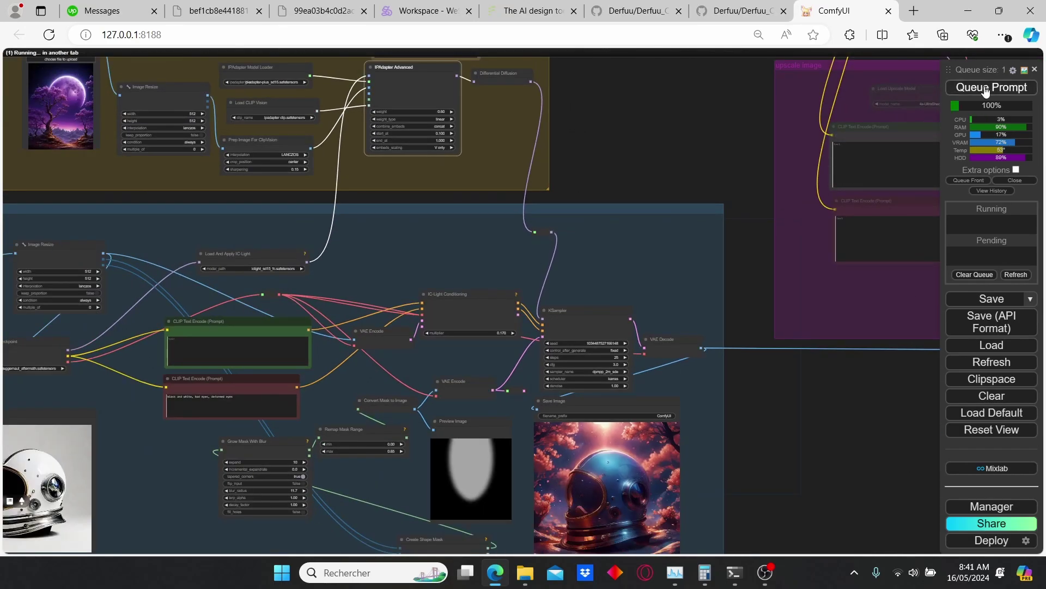
{"action": "left_click_drag", "start_coordinate": [797, 450], "coordinate": [722, 313]}
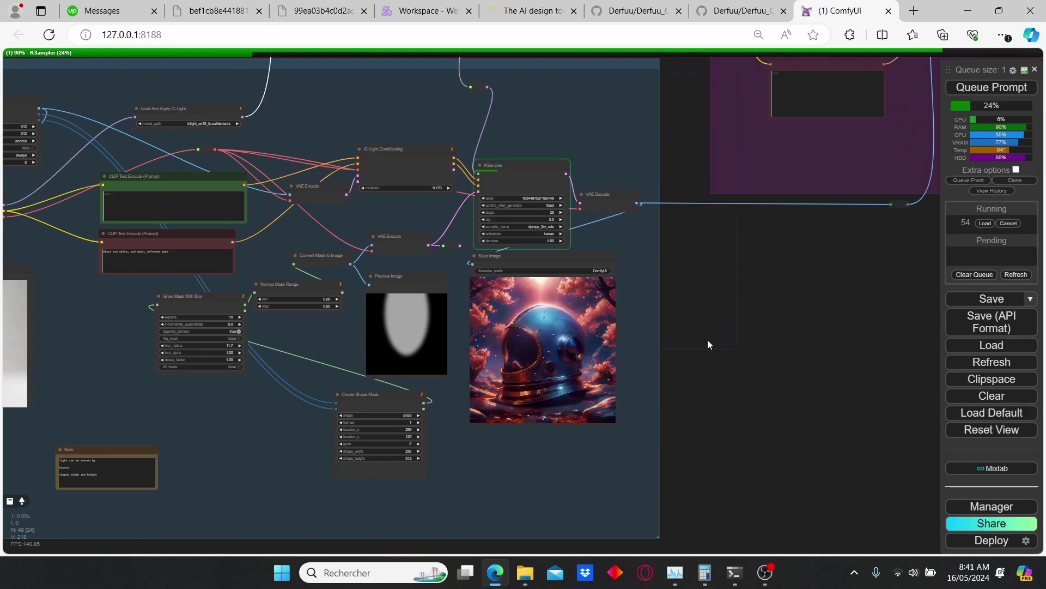
{"action": "scroll", "coordinate": [707, 339], "scroll_direction": "up", "scroll_amount": 5}
{"action": "left_click_drag", "start_coordinate": [659, 339], "coordinate": [780, 298]}
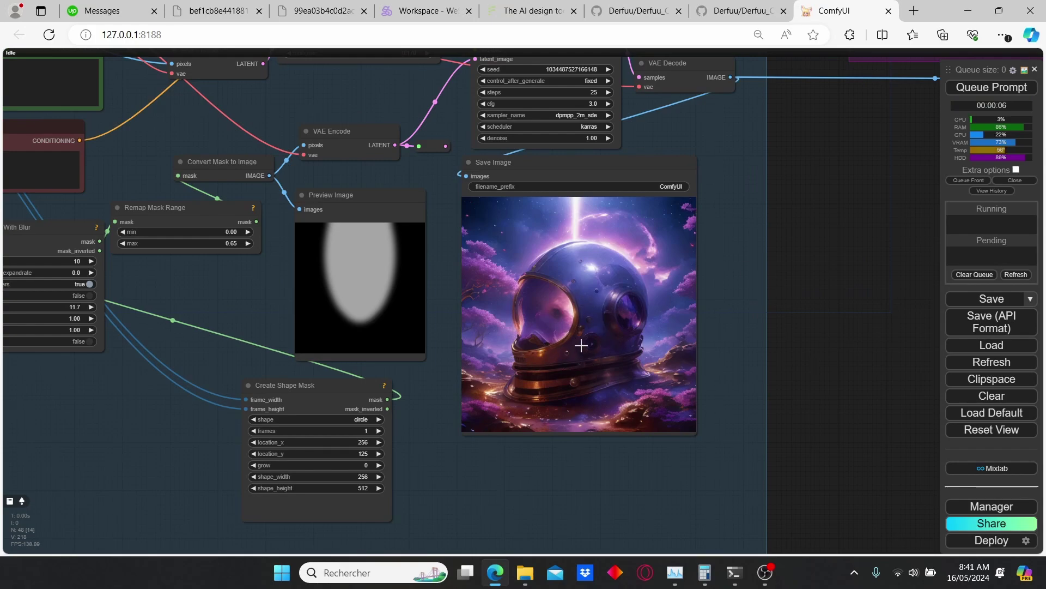
Step: Set the IPAdapter Advanced weight to 0.4
{"action": "scroll", "coordinate": [581, 346], "scroll_direction": "down", "scroll_amount": 3}
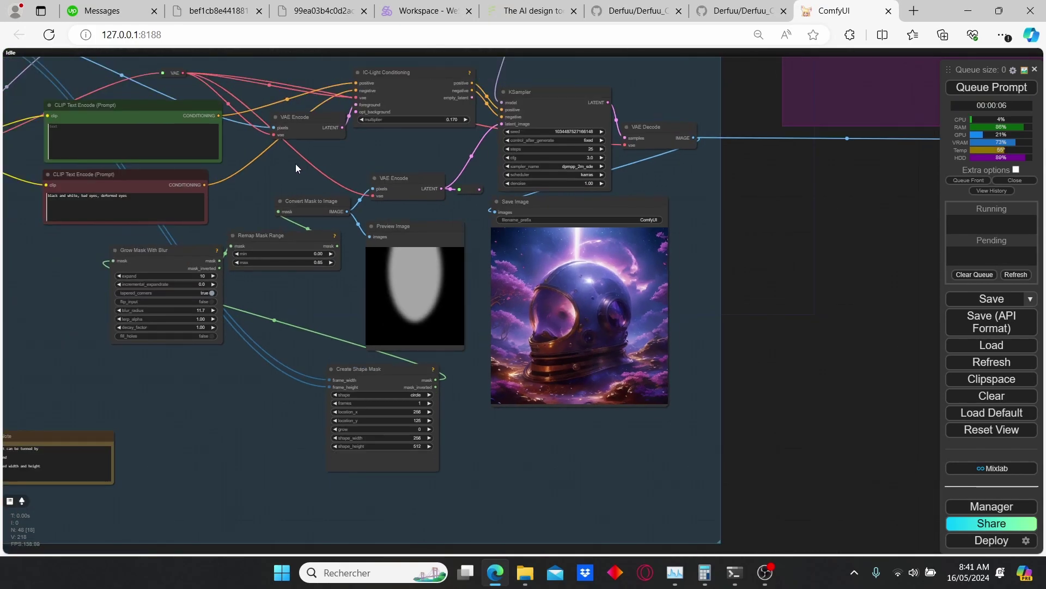
{"action": "left_click_drag", "start_coordinate": [295, 163], "coordinate": [529, 283]}
{"action": "left_click_drag", "start_coordinate": [549, 71], "coordinate": [542, 333]}
{"action": "scroll", "coordinate": [599, 249], "scroll_direction": "up", "scroll_amount": 3}
{"action": "left_click", "coordinate": [593, 266]}
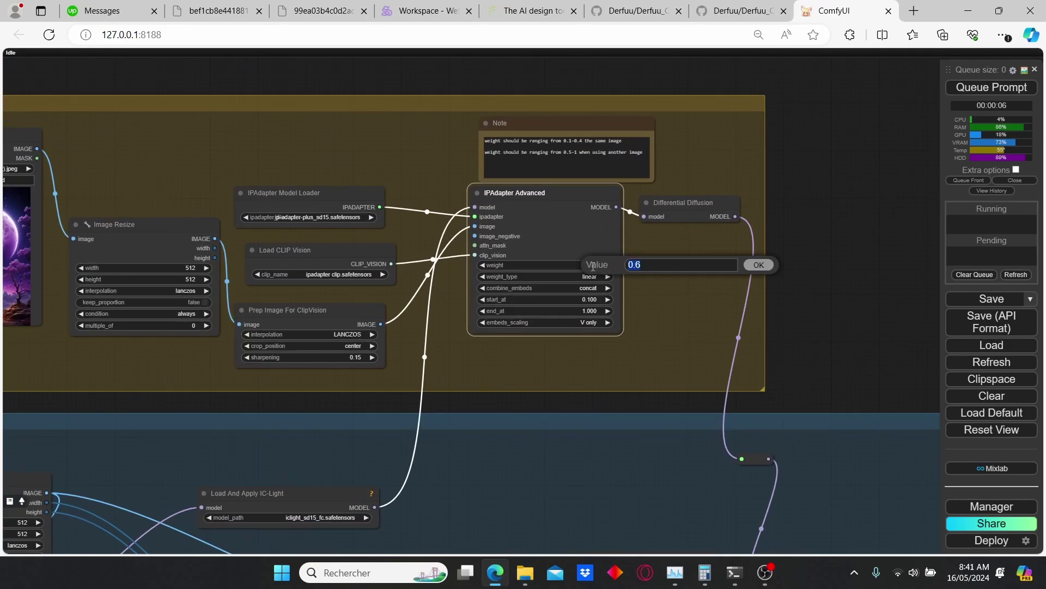
{"action": "type", "text": "0.4"}
{"action": "key", "text": "Return"}
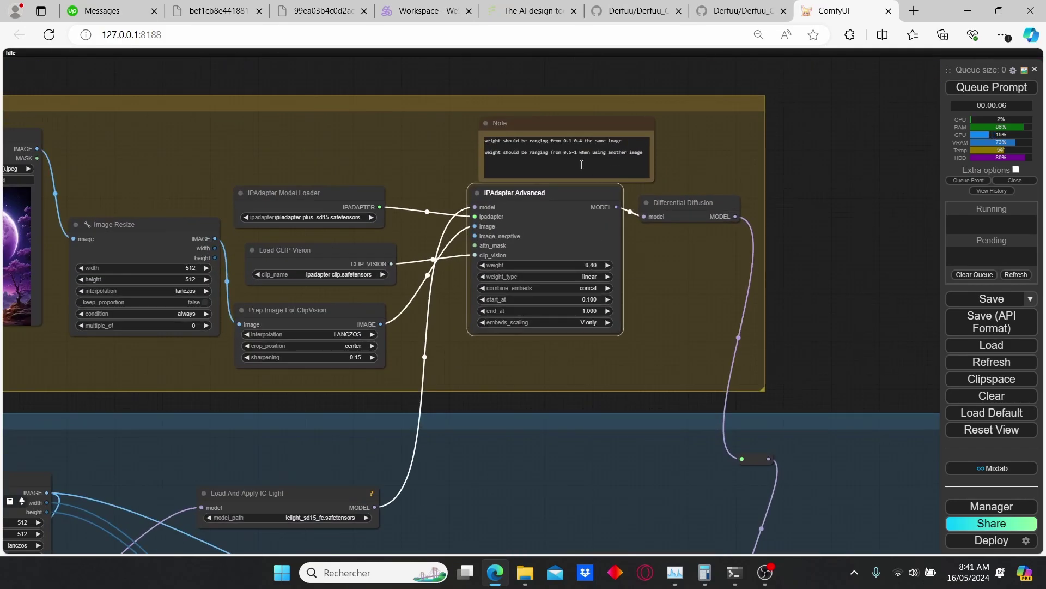
Step: Load the full moon over mountains picture from the Downloads folder as the IPAdapter reference image
{"action": "left_click_drag", "start_coordinate": [223, 143], "coordinate": [556, 116]}
{"action": "scroll", "coordinate": [285, 126], "scroll_direction": "up", "scroll_amount": 2}
{"action": "left_click", "coordinate": [334, 159]}
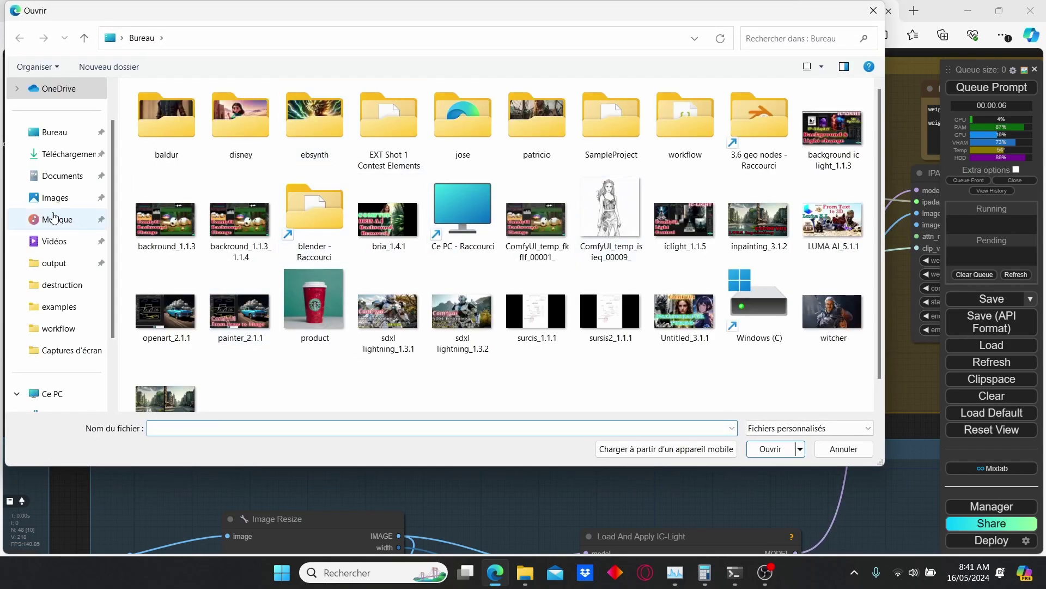
{"action": "left_click", "coordinate": [61, 153]}
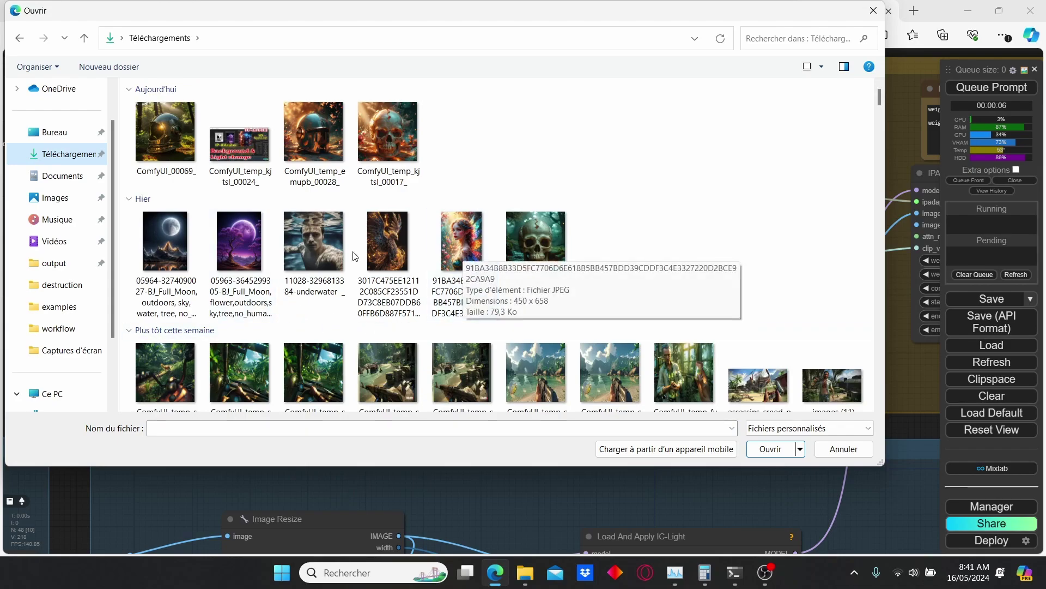
{"action": "double_click", "coordinate": [156, 244]}
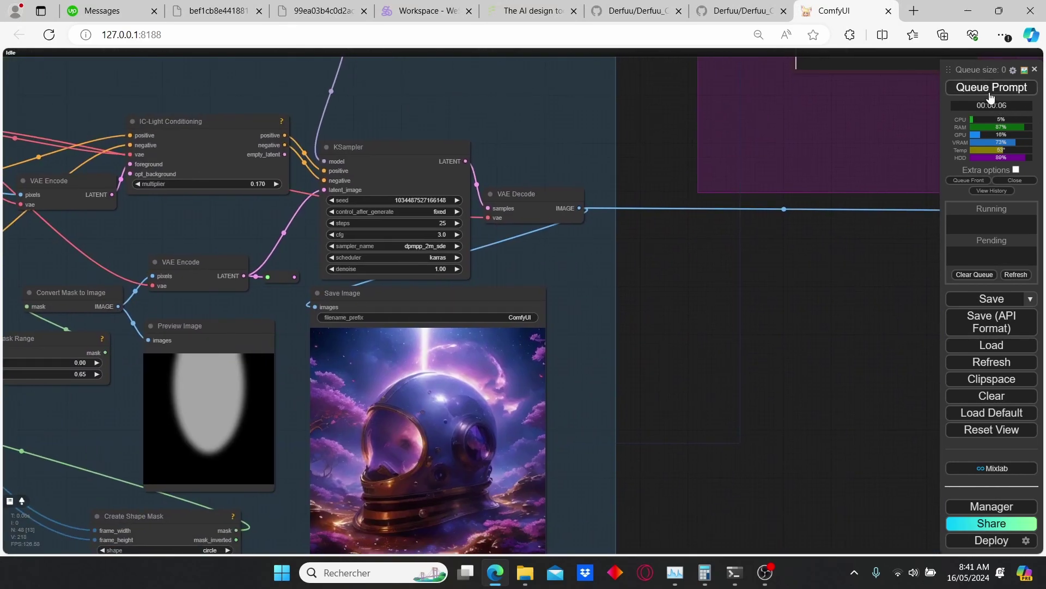
Step: Run the workflow with the new moon reference and inspect the helmet image in Save Image
{"action": "left_click", "coordinate": [991, 88]}
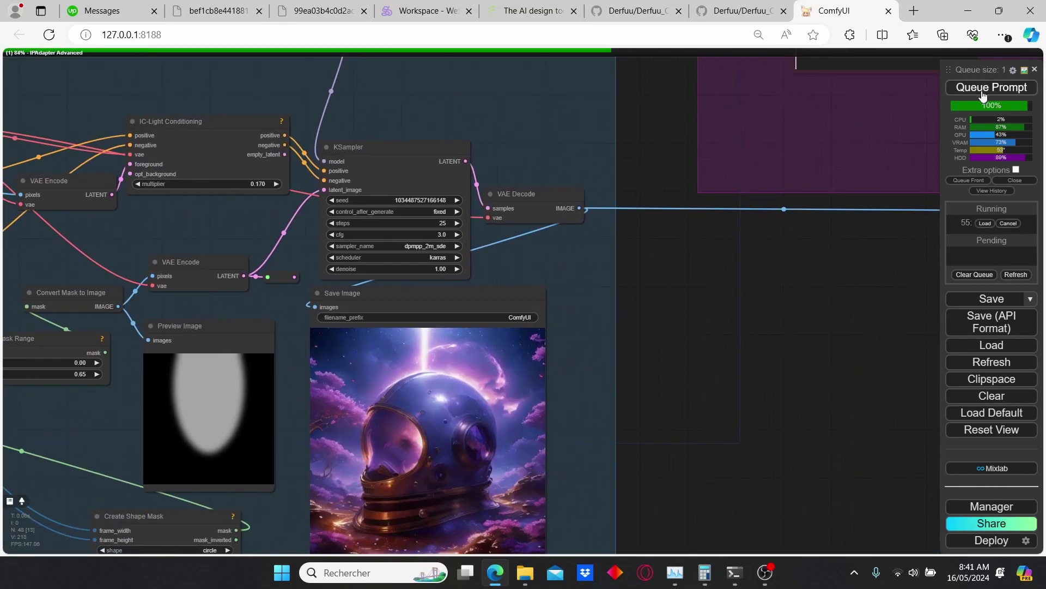
{"action": "scroll", "coordinate": [594, 429], "scroll_direction": "down", "scroll_amount": 1}
{"action": "left_click_drag", "start_coordinate": [590, 430], "coordinate": [604, 329]}
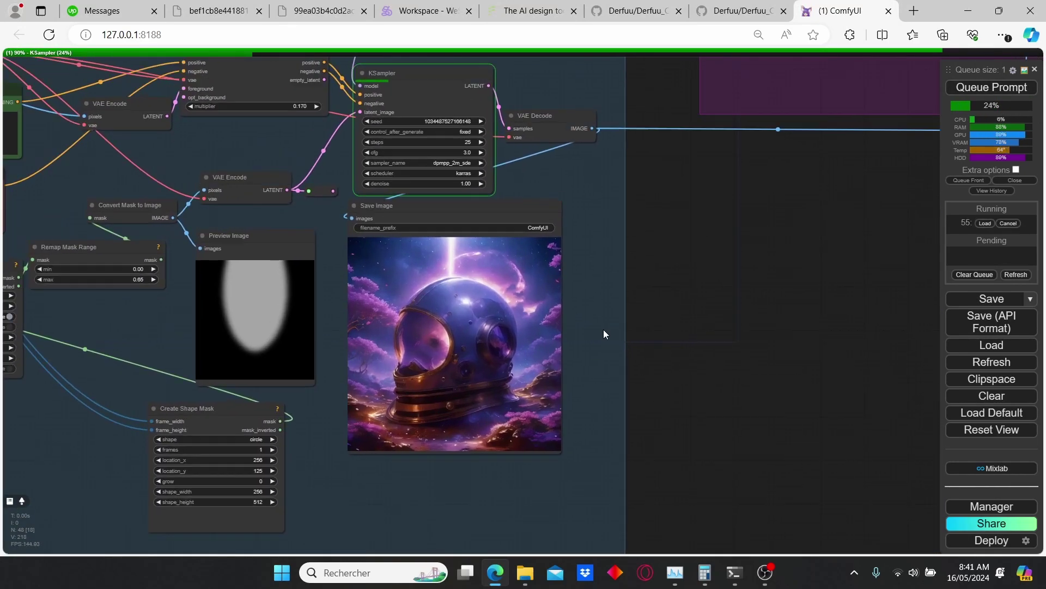
{"action": "scroll", "coordinate": [604, 329], "scroll_direction": "up", "scroll_amount": 1}
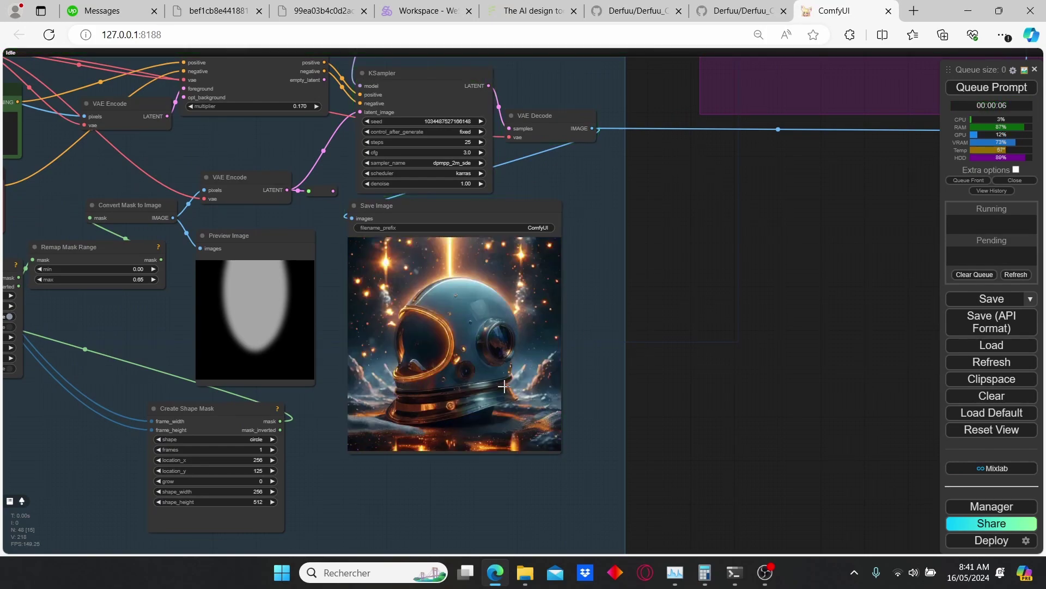
{"action": "scroll", "coordinate": [479, 299], "scroll_direction": "up", "scroll_amount": 1}
{"action": "scroll", "coordinate": [390, 294], "scroll_direction": "down", "scroll_amount": 2}
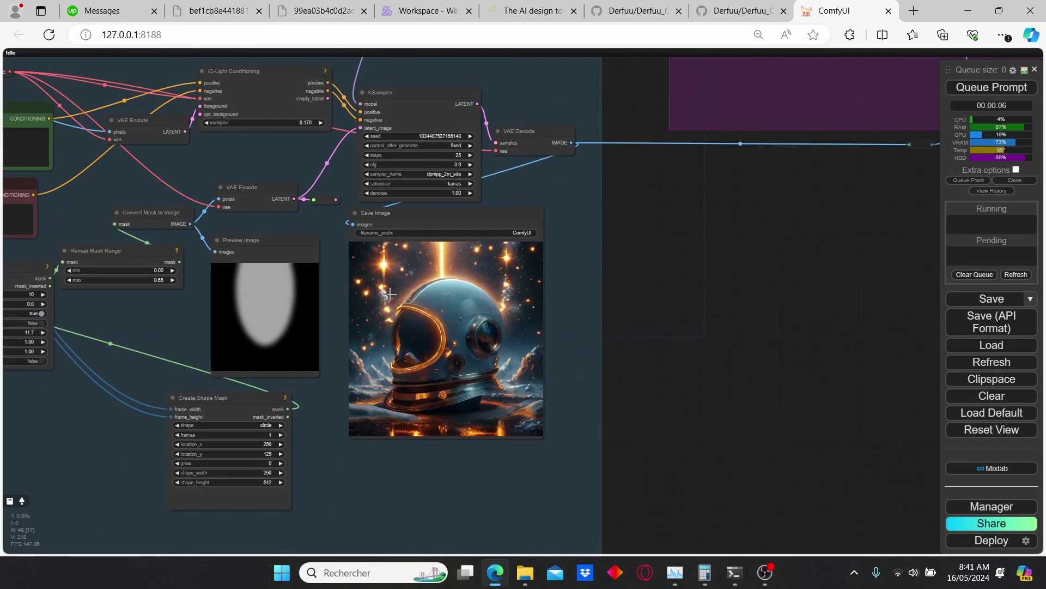
Step: Raise the IPAdapter Advanced weight to 0.6 for the moon reference
{"action": "left_click_drag", "start_coordinate": [290, 159], "coordinate": [468, 384]}
{"action": "scroll", "coordinate": [465, 319], "scroll_direction": "up", "scroll_amount": 2}
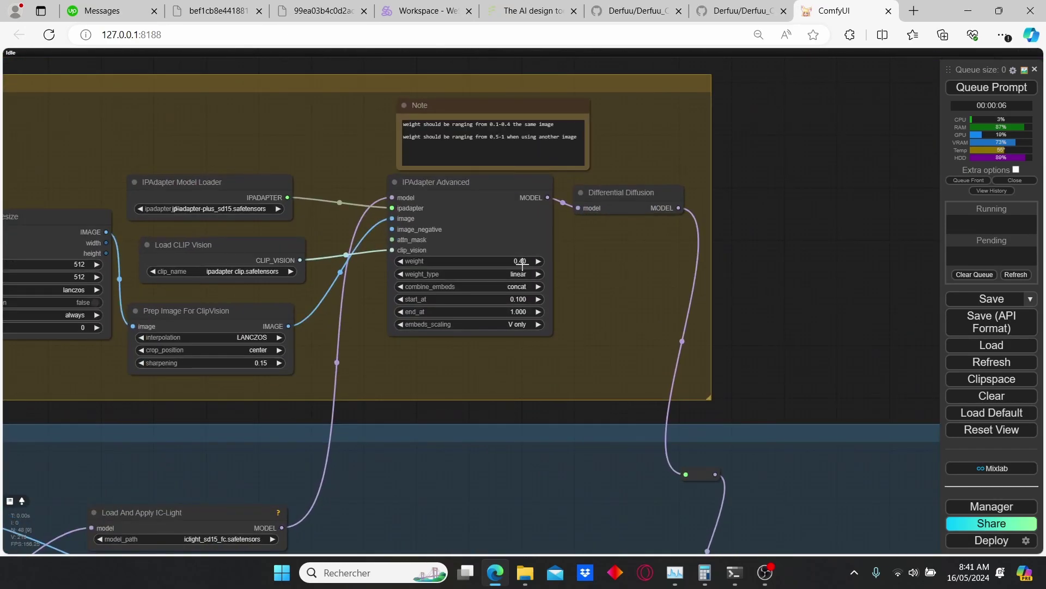
{"action": "left_click", "coordinate": [523, 262]}
{"action": "type", "text": "0.6"}
{"action": "key", "text": "Return"}
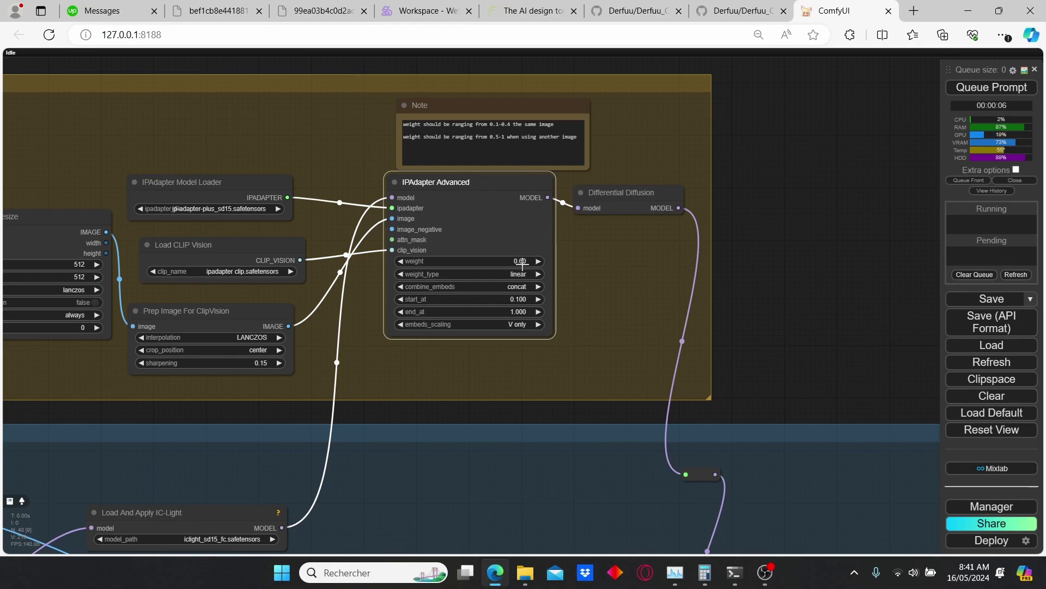
Step: Run the workflow at the raised weight and examine how the moon reference affects the helmet image
{"action": "scroll", "coordinate": [530, 246], "scroll_direction": "down", "scroll_amount": 3}
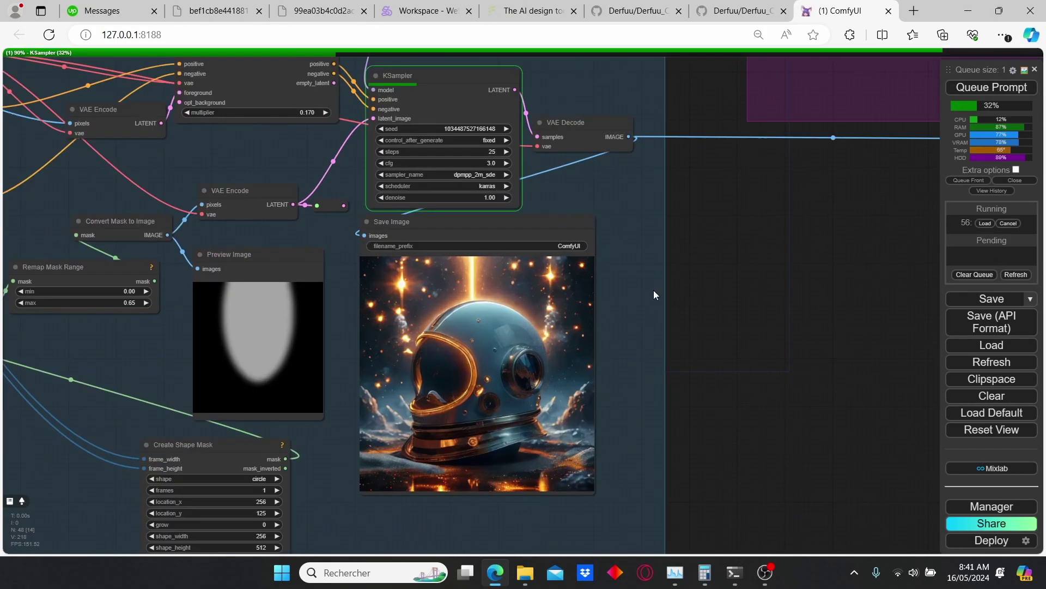
{"action": "left_click_drag", "start_coordinate": [653, 290], "coordinate": [652, 225]}
{"action": "left_click_drag", "start_coordinate": [339, 126], "coordinate": [298, 120]}
{"action": "scroll", "coordinate": [516, 285], "scroll_direction": "down", "scroll_amount": 1}
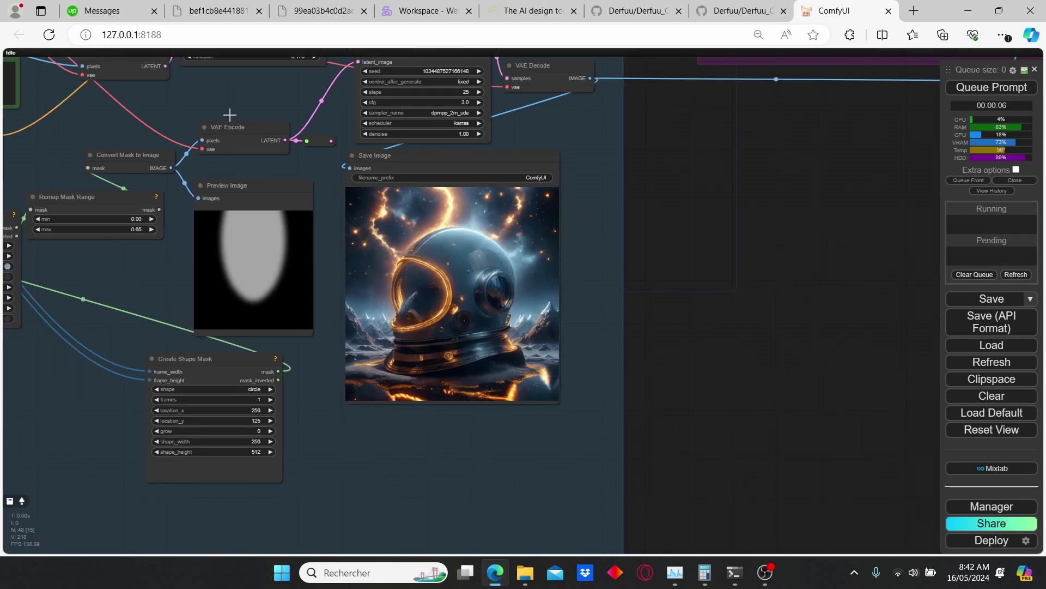
{"action": "left_click_drag", "start_coordinate": [204, 97], "coordinate": [385, 178]}
{"action": "scroll", "coordinate": [402, 183], "scroll_direction": "up", "scroll_amount": 2}
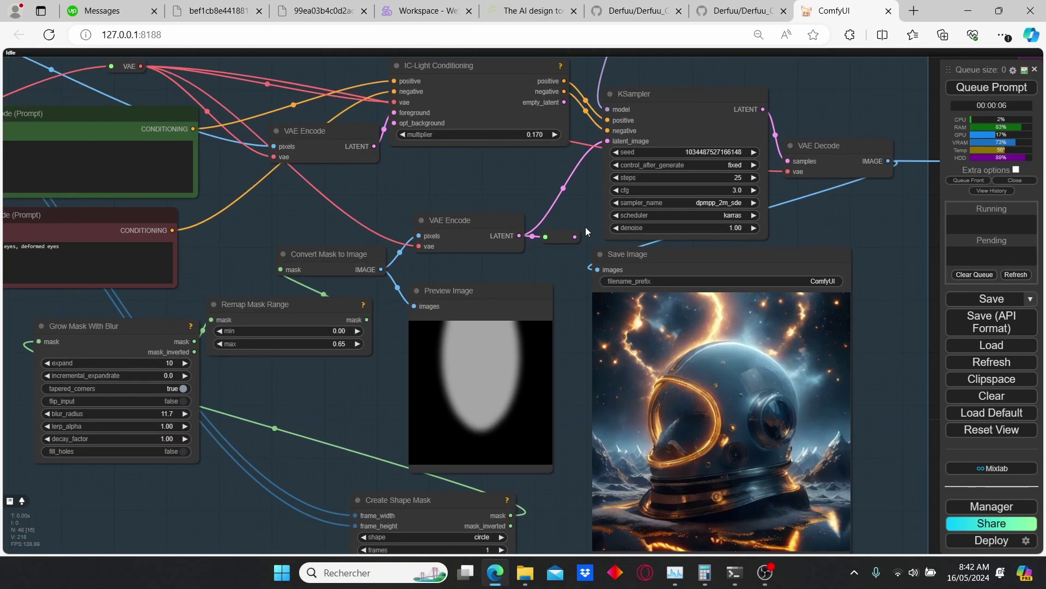
{"action": "left_click_drag", "start_coordinate": [586, 226], "coordinate": [456, 161]}
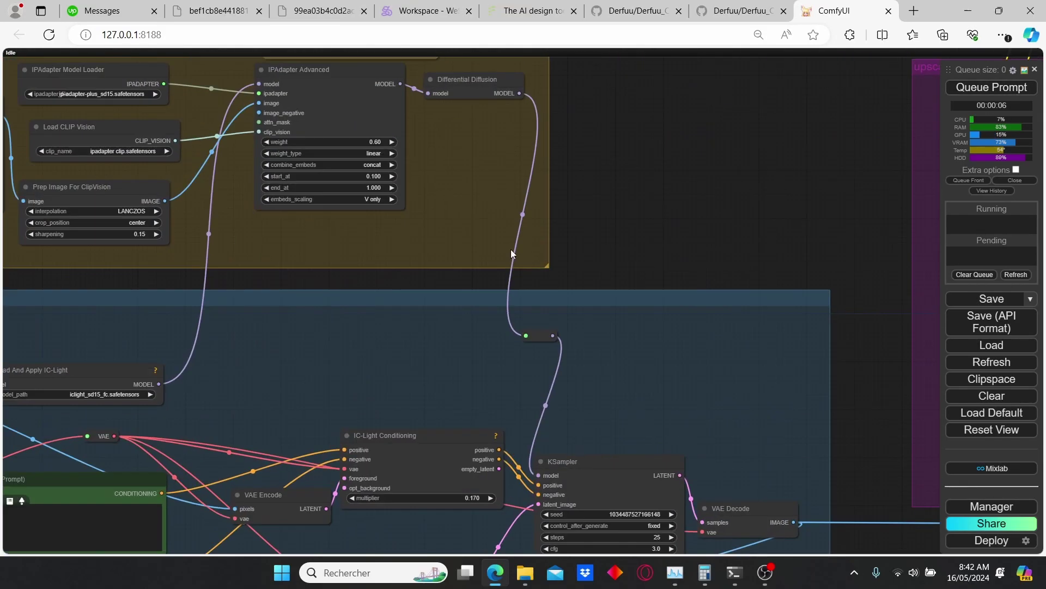
Step: Lower the IPAdapter Advanced weight to 0.4, run the workflow, and check the regenerated helmet image
{"action": "left_click", "coordinate": [368, 142]}
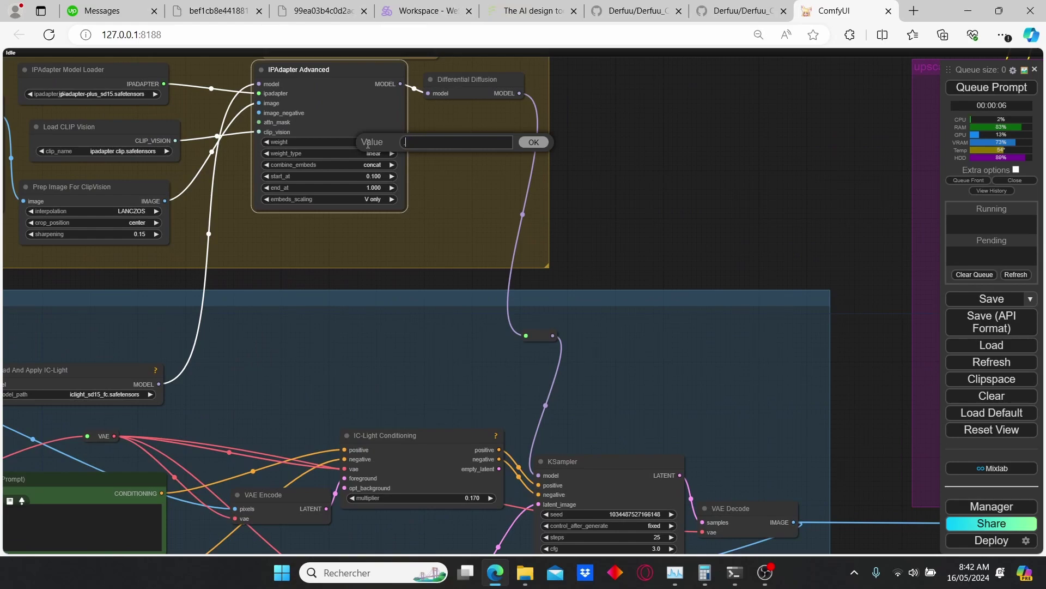
{"action": "type", "text": ".4"}
{"action": "key", "text": "Return"}
{"action": "key", "text": "ctrl+Return"}
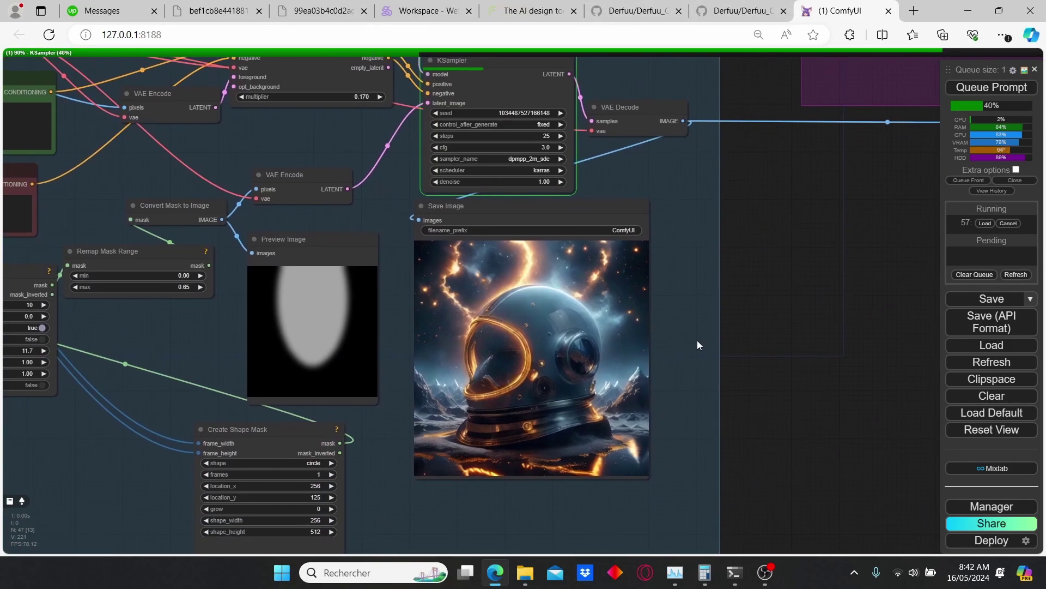
{"action": "scroll", "coordinate": [331, 264], "scroll_direction": "down", "scroll_amount": 3}
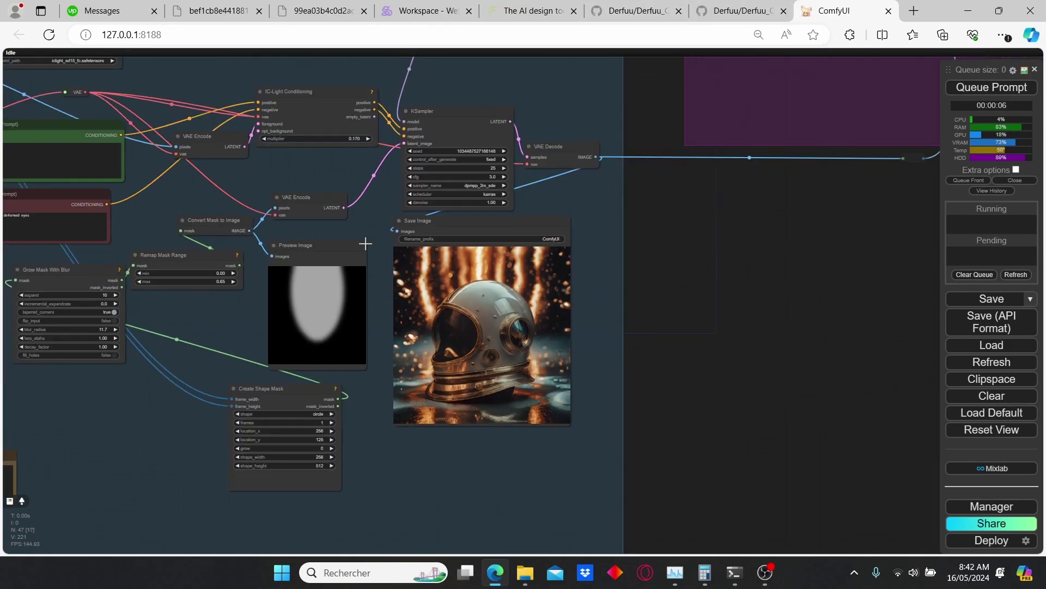
Step: Set the IPAdapter Advanced weight back to 0.6
{"action": "left_click_drag", "start_coordinate": [187, 187], "coordinate": [335, 360]}
{"action": "left_click_drag", "start_coordinate": [358, 140], "coordinate": [375, 259]}
{"action": "scroll", "coordinate": [375, 258], "scroll_direction": "up", "scroll_amount": 2}
{"action": "left_click", "coordinate": [457, 148]}
{"action": "type", "text": ".6"}
{"action": "key", "text": "Return"}
Step: Run the workflow at weight 0.6 and inspect the underwater helmet image
{"action": "left_click", "coordinate": [991, 87]}
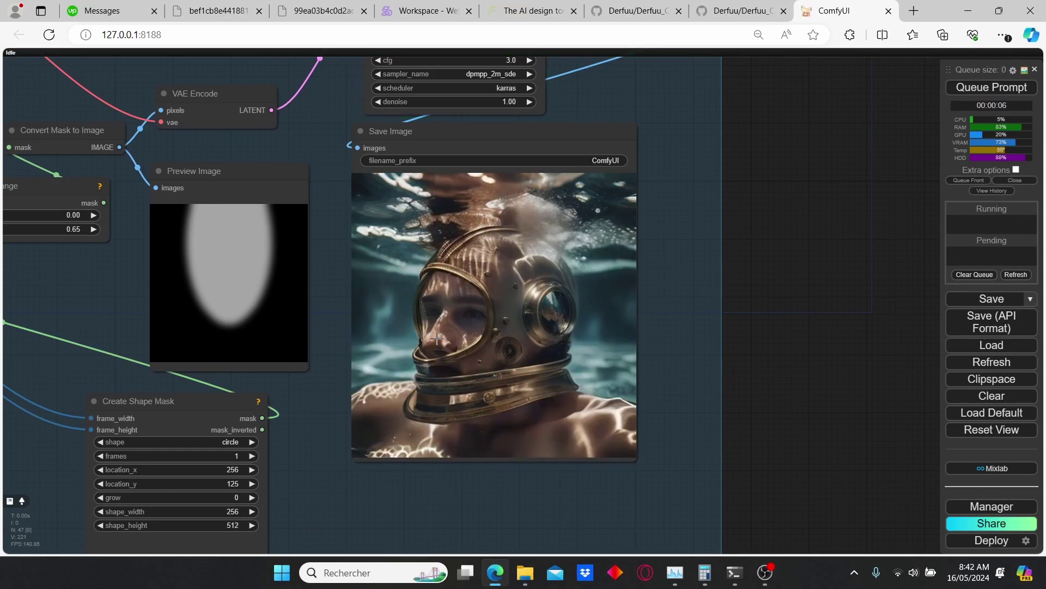
{"action": "scroll", "coordinate": [483, 331], "scroll_direction": "down", "scroll_amount": 1}
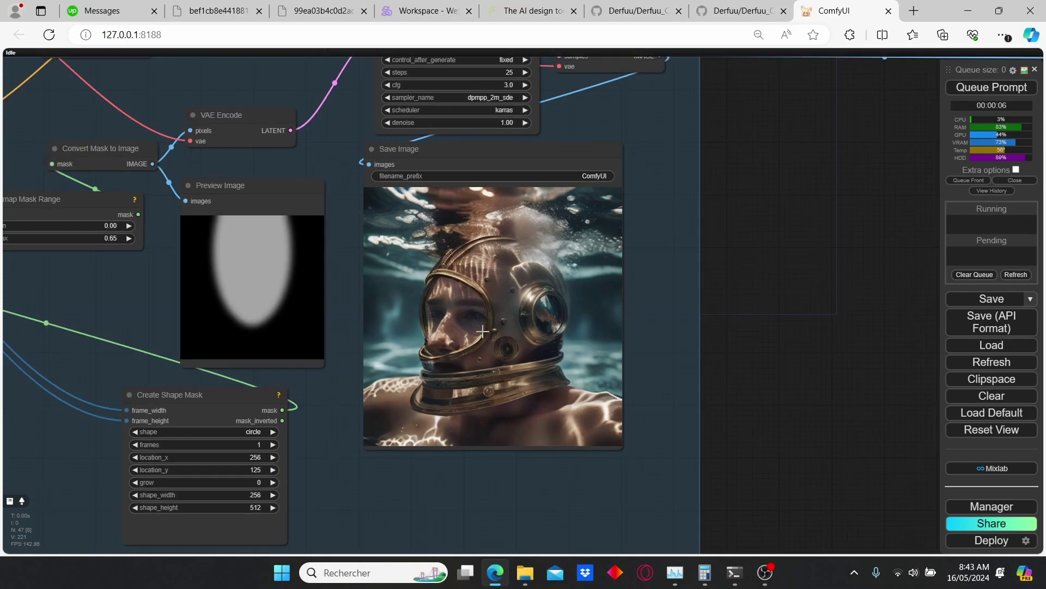
{"action": "left_click_drag", "start_coordinate": [293, 151], "coordinate": [441, 268]}
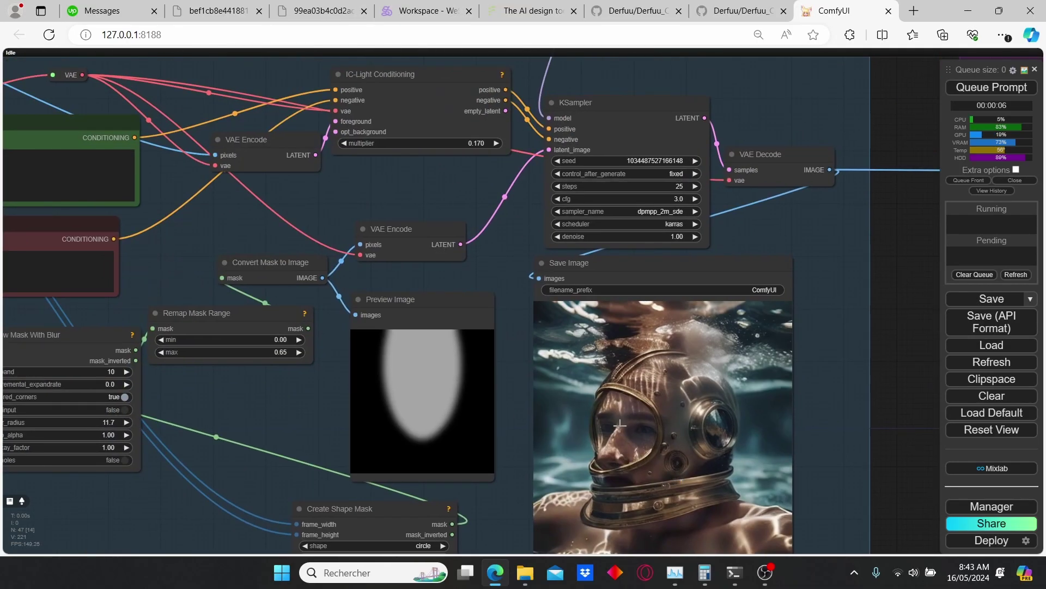
{"action": "scroll", "coordinate": [450, 202], "scroll_direction": "down", "scroll_amount": 2}
Step: Set the IPAdapter Advanced weight to 0.5
{"action": "left_click_drag", "start_coordinate": [281, 195], "coordinate": [333, 329]}
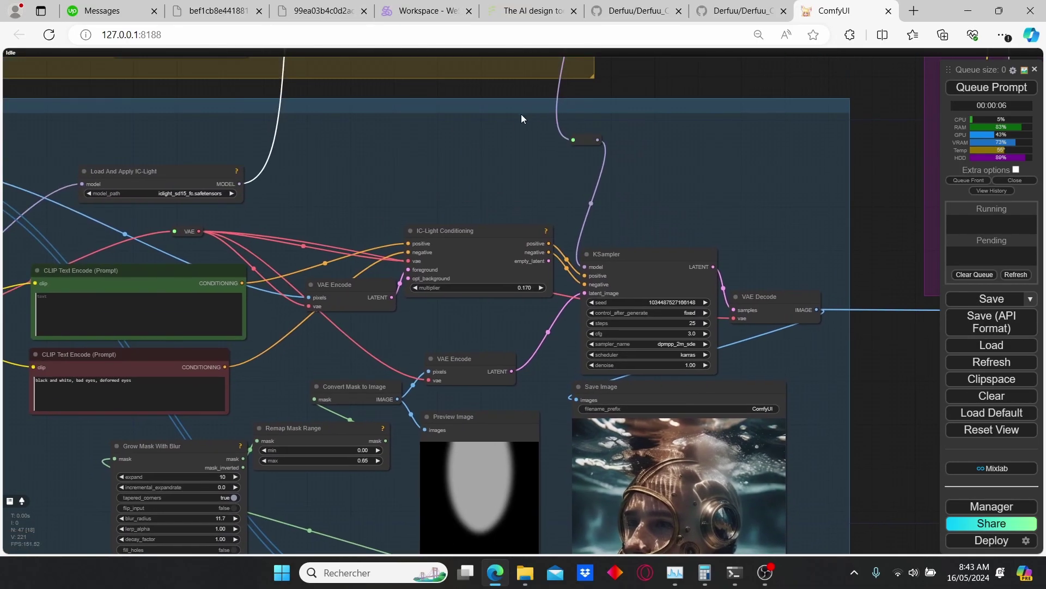
{"action": "left_click_drag", "start_coordinate": [521, 119], "coordinate": [478, 231]}
{"action": "scroll", "coordinate": [477, 231], "scroll_direction": "up", "scroll_amount": 1}
{"action": "left_click", "coordinate": [408, 138]}
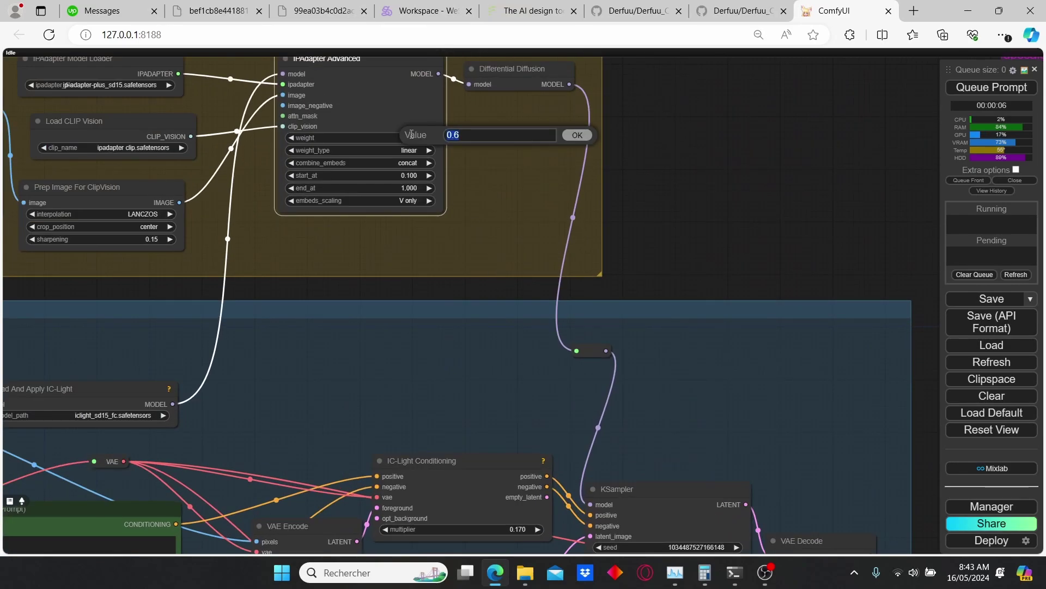
{"action": "type", "text": "0.5"}
{"action": "key", "text": "Return"}
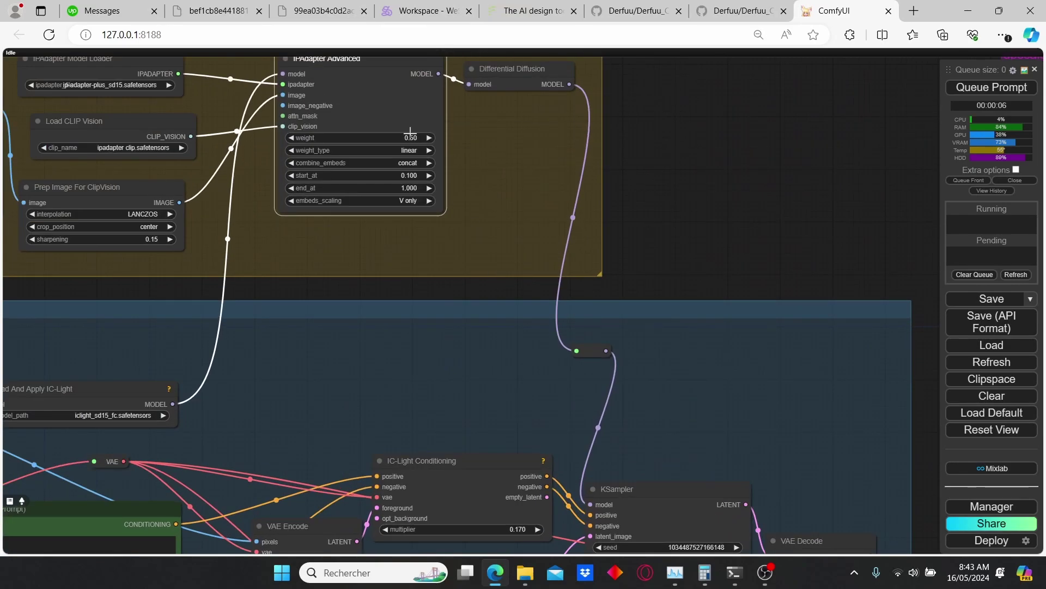
Step: Run the workflow at weight 0.5 and inspect the new underwater helmet image in Save Image
{"action": "left_click", "coordinate": [952, 88]}
{"action": "scroll", "coordinate": [655, 347], "scroll_direction": "down", "scroll_amount": 3}
{"action": "left_click_drag", "start_coordinate": [647, 355], "coordinate": [567, 184]}
{"action": "scroll", "coordinate": [577, 234], "scroll_direction": "up", "scroll_amount": 1}
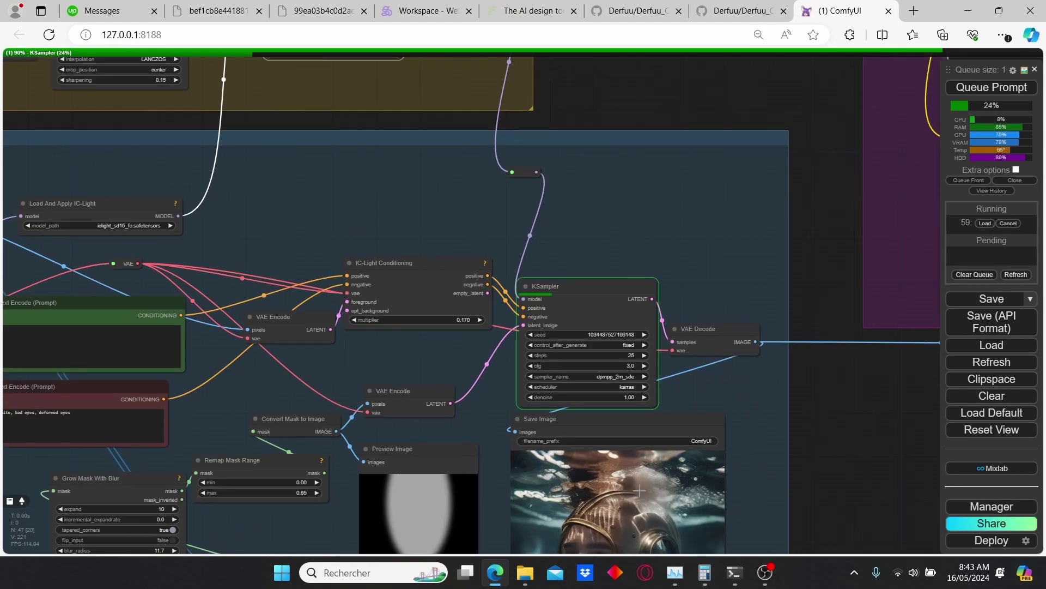
{"action": "left_click_drag", "start_coordinate": [796, 455], "coordinate": [709, 254]}
{"action": "scroll", "coordinate": [681, 283], "scroll_direction": "up", "scroll_amount": 2}
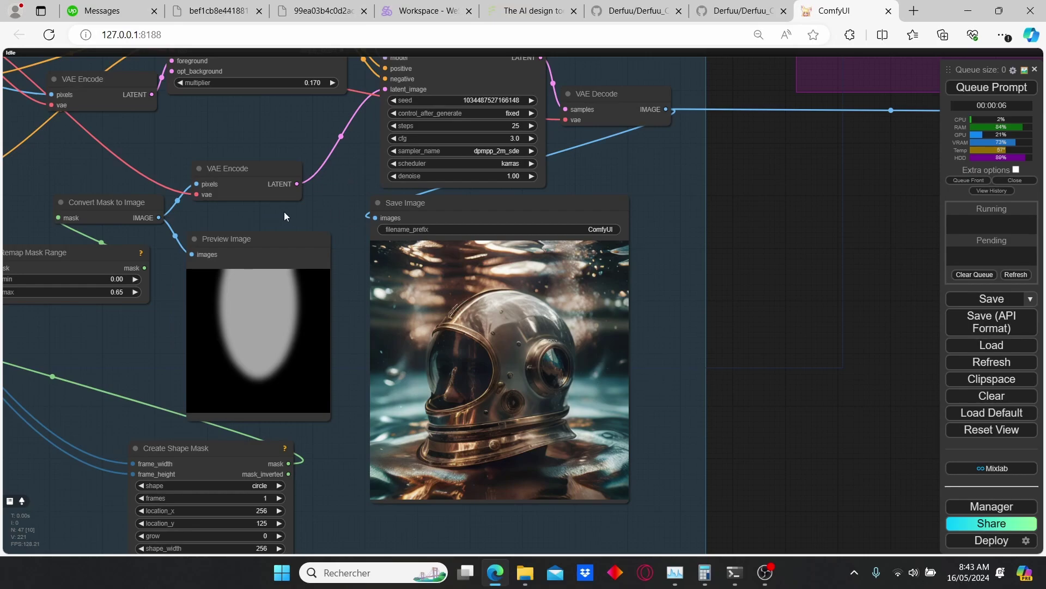
Step: Enter "underwater light" as the positive prompt, run the workflow, and inspect the generated helmet image
{"action": "left_click_drag", "start_coordinate": [277, 211], "coordinate": [718, 249]}
{"action": "left_click", "coordinate": [297, 131]}
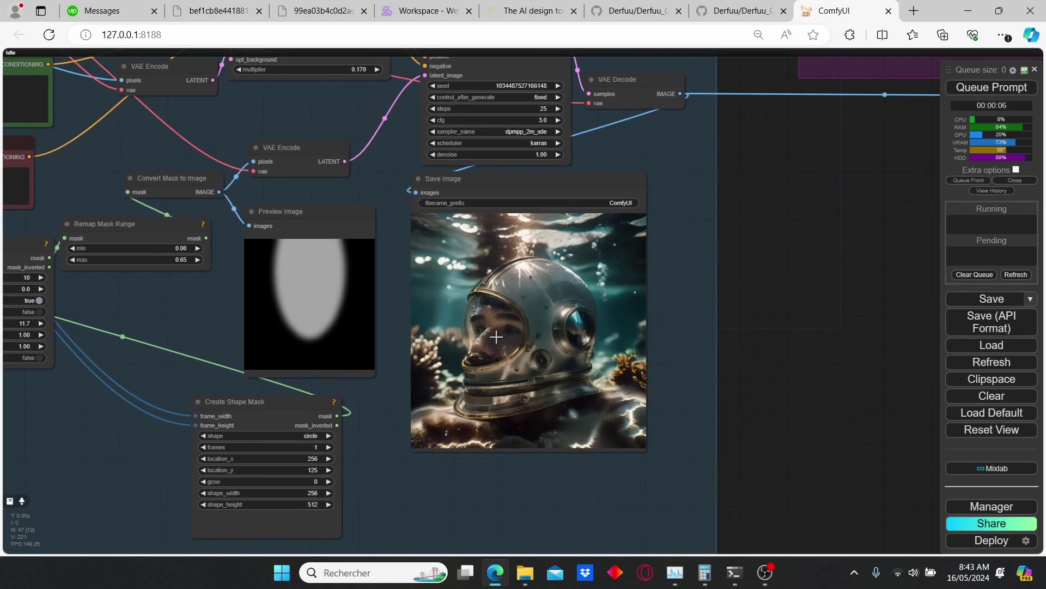
{"action": "scroll", "coordinate": [496, 336], "scroll_direction": "up", "scroll_amount": 2}
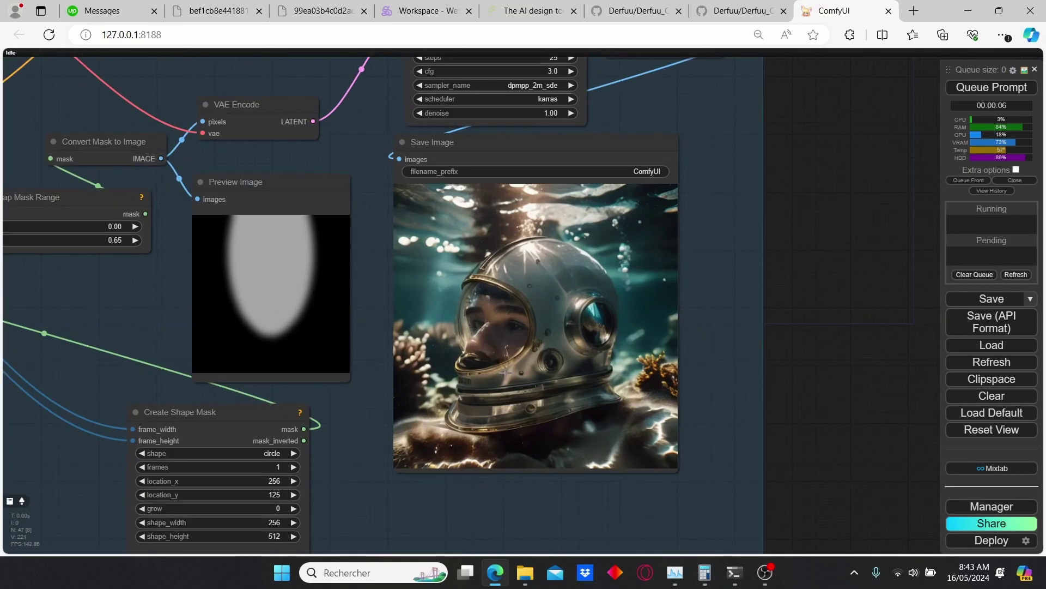
{"action": "scroll", "coordinate": [488, 338], "scroll_direction": "down", "scroll_amount": 3}
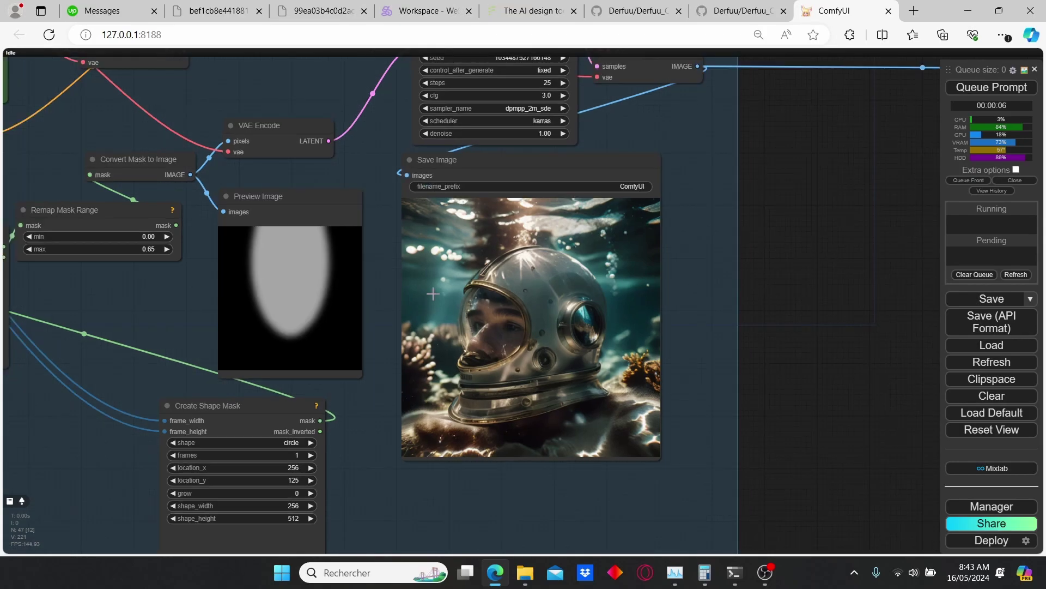
Step: Reduce the IPAdapter Advanced weight to 0.25
{"action": "left_click_drag", "start_coordinate": [274, 114], "coordinate": [475, 421]}
{"action": "scroll", "coordinate": [371, 202], "scroll_direction": "up", "scroll_amount": 2}
{"action": "left_click_drag", "start_coordinate": [367, 160], "coordinate": [442, 354]}
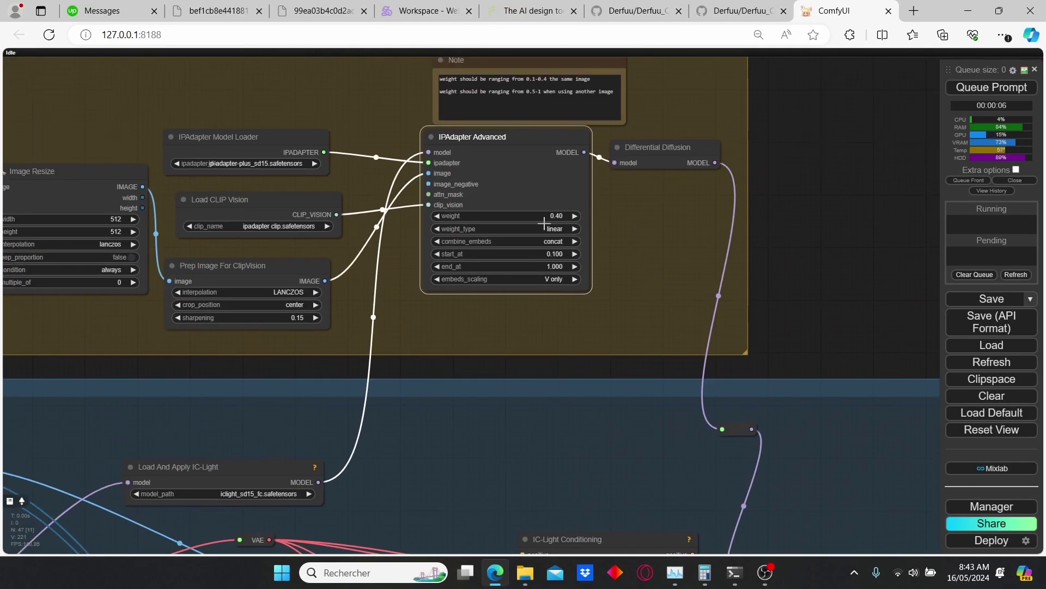
{"action": "left_click", "coordinate": [551, 216]}
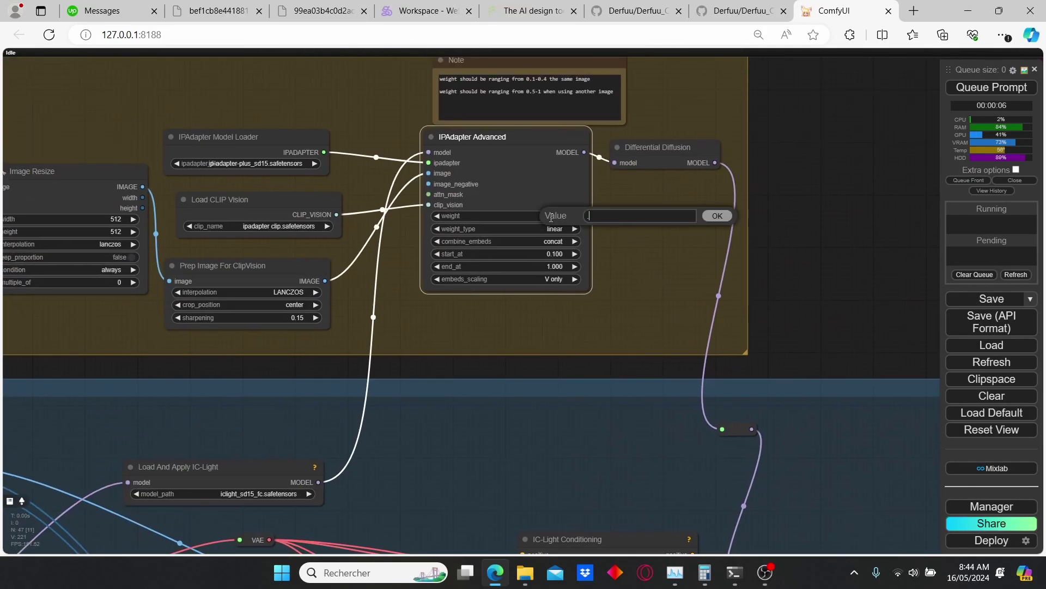
{"action": "type", "text": ".4"}
{"action": "key", "text": "Return"}
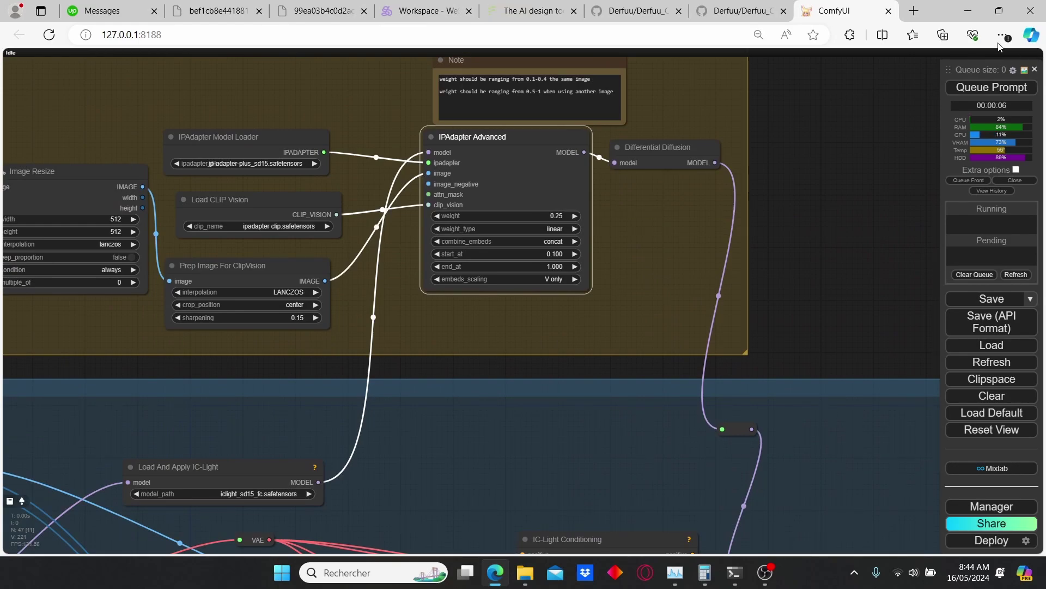
Step: Run the workflow with the reduced IPAdapter weight and the underwater prompt, and examine the resulting helmet image
{"action": "left_click", "coordinate": [975, 88]}
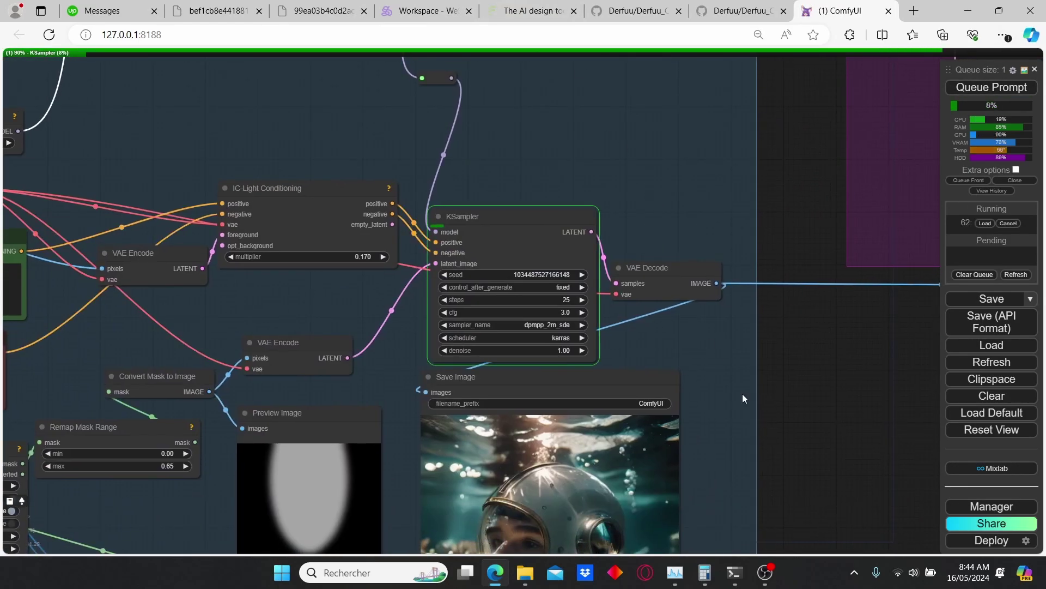
{"action": "left_click_drag", "start_coordinate": [742, 393], "coordinate": [695, 249]}
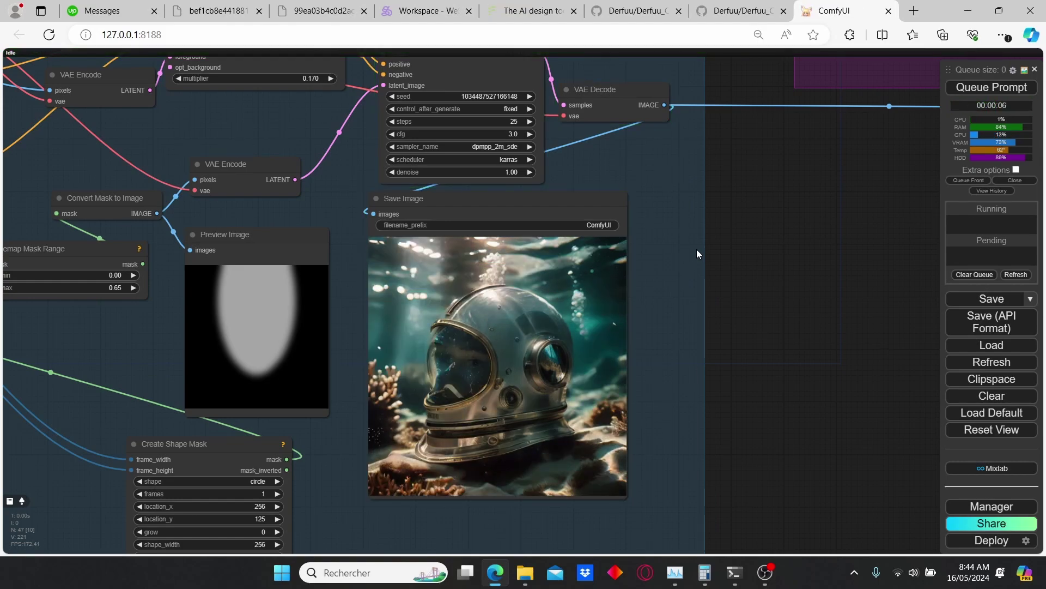
{"action": "scroll", "coordinate": [360, 204], "scroll_direction": "down", "scroll_amount": 2}
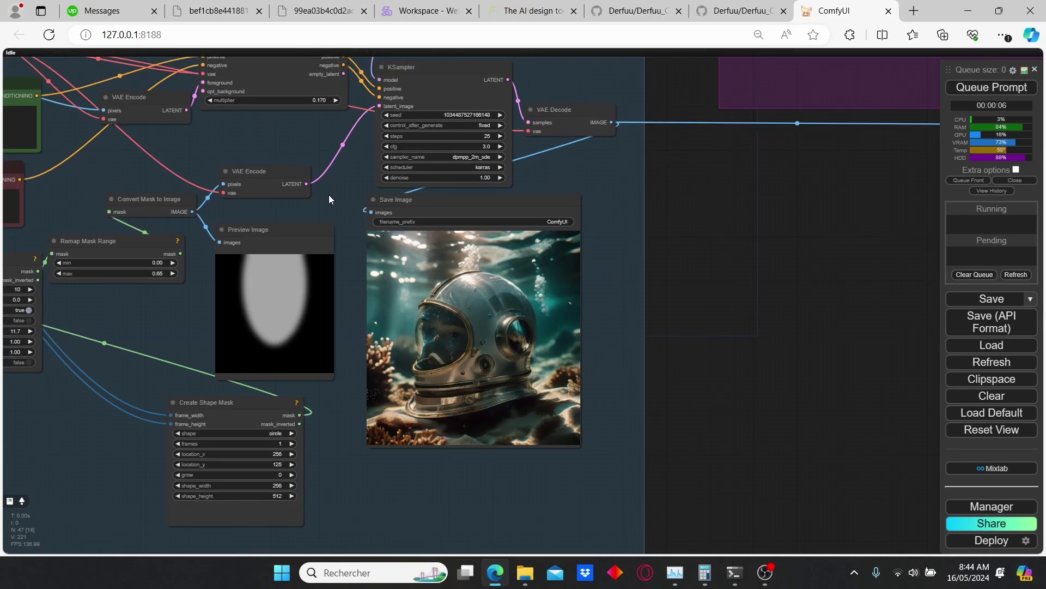
{"action": "left_click_drag", "start_coordinate": [323, 193], "coordinate": [366, 254]}
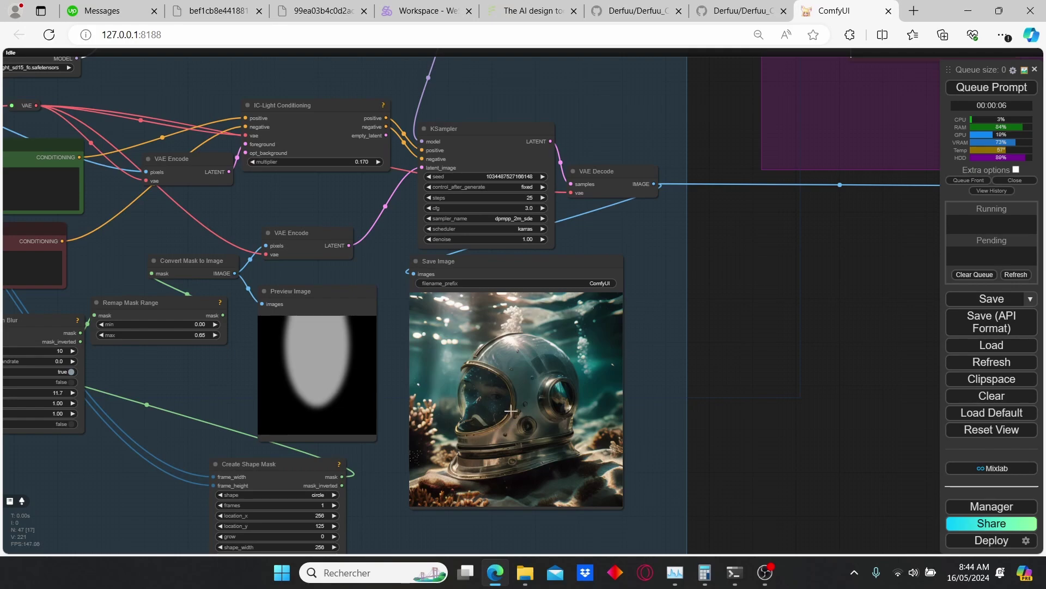
{"action": "scroll", "coordinate": [332, 243], "scroll_direction": "down", "scroll_amount": 2}
{"action": "left_click_drag", "start_coordinate": [332, 243], "coordinate": [510, 491]}
{"action": "scroll", "coordinate": [462, 193], "scroll_direction": "up", "scroll_amount": 2}
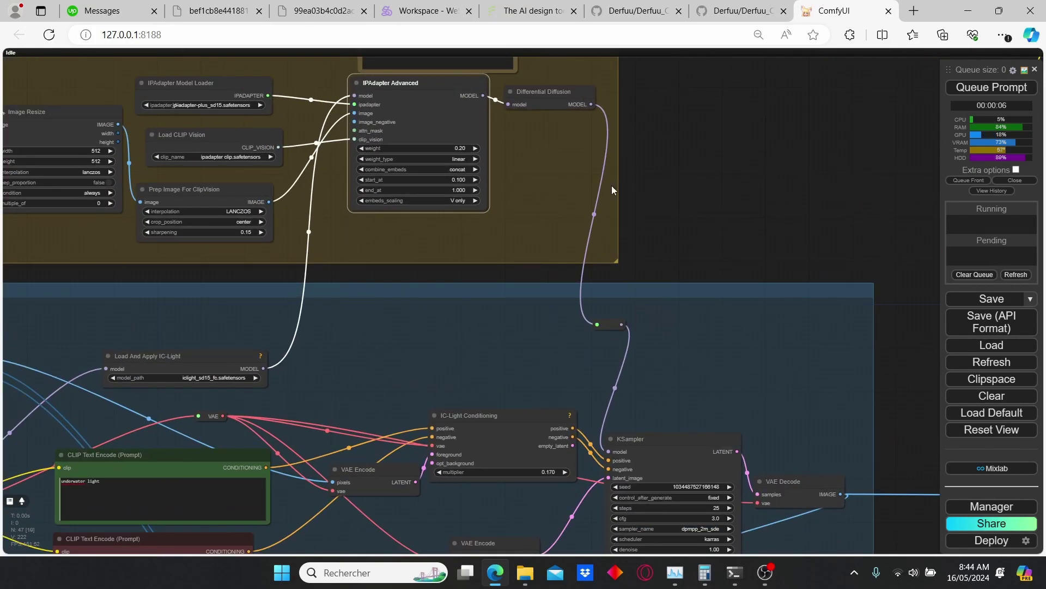
Step: Run the workflow with the IPAdapter Advanced weight at 0.20 and examine the resulting helmet image
{"action": "left_click", "coordinate": [990, 88]}
{"action": "left_click_drag", "start_coordinate": [826, 387], "coordinate": [746, 266]}
{"action": "left_click_drag", "start_coordinate": [502, 419], "coordinate": [493, 336]}
{"action": "left_click_drag", "start_coordinate": [226, 318], "coordinate": [340, 309]}
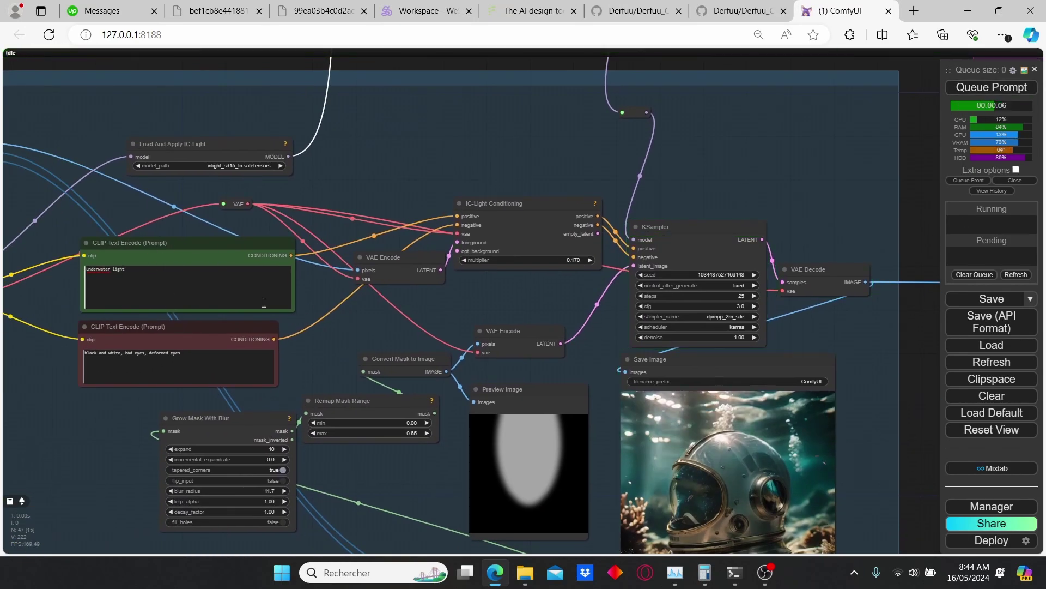
{"action": "scroll", "coordinate": [491, 370], "scroll_direction": "down", "scroll_amount": 1}
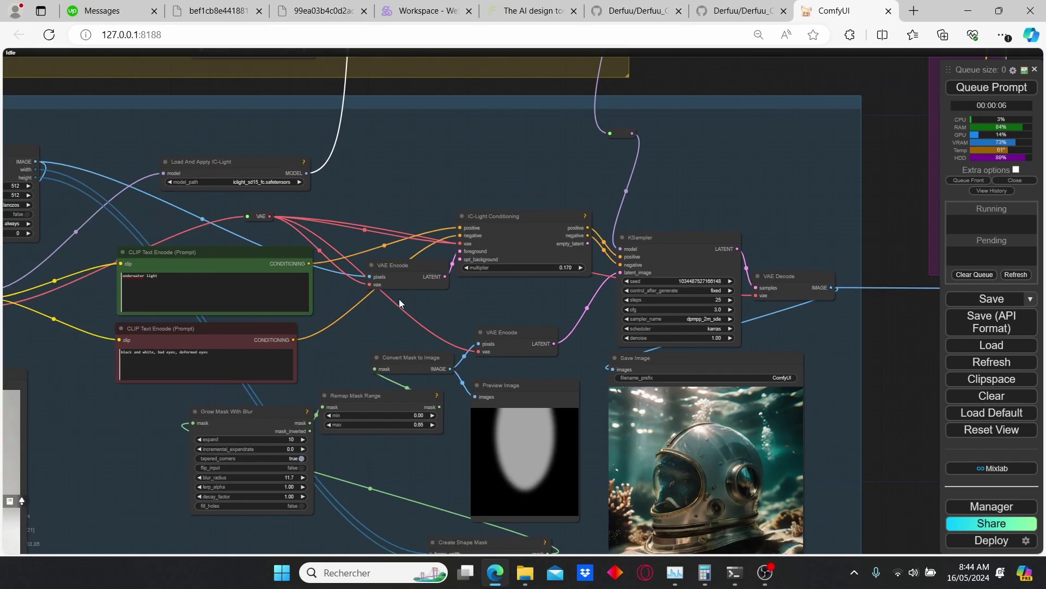
Step: Append ", man face" to the negative prompt and run the workflow again
{"action": "left_click", "coordinate": [222, 353]}
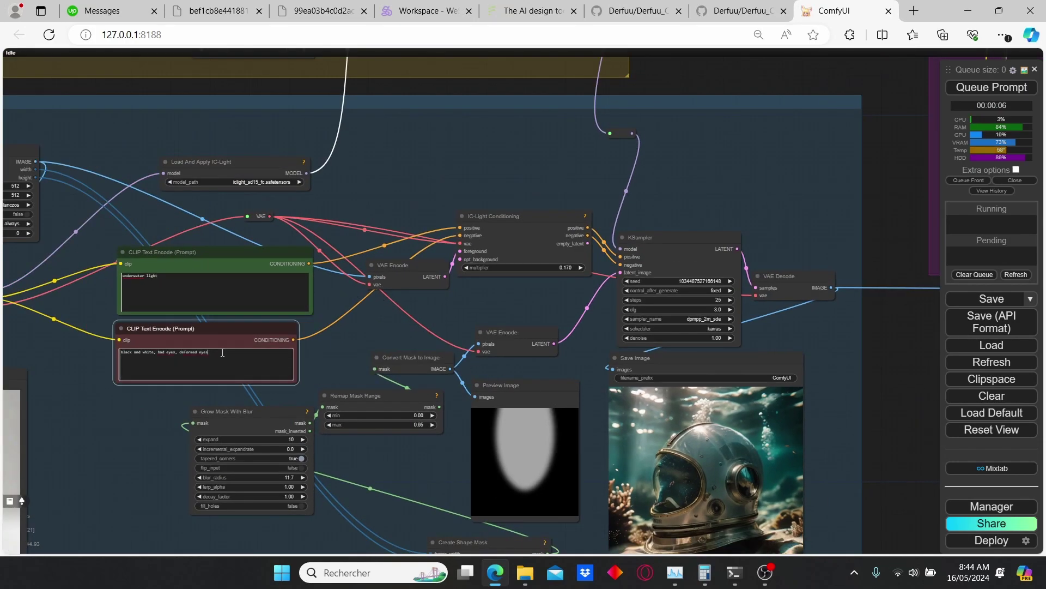
{"action": "type", "text": ", man face"}
{"action": "scroll", "coordinate": [627, 162], "scroll_direction": "down", "scroll_amount": 1}
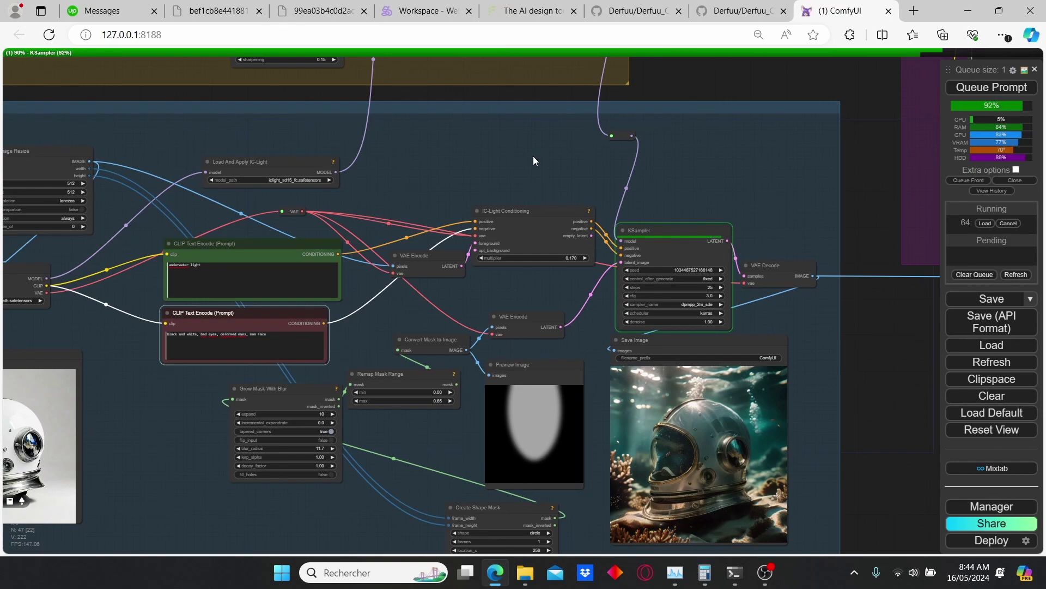
Step: Load the purple forest image of the helmeted figure, whose file name starts with A3F058E6A104E7, as the IPAdapter reference
{"action": "scroll", "coordinate": [547, 272], "scroll_direction": "up", "scroll_amount": 4}
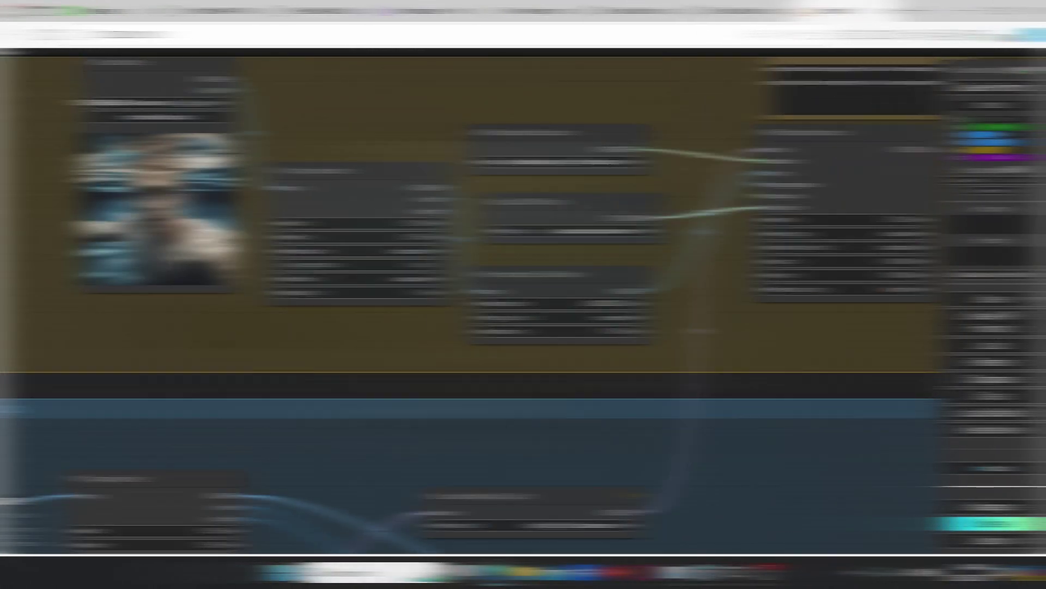
{"action": "left_click", "coordinate": [187, 110]}
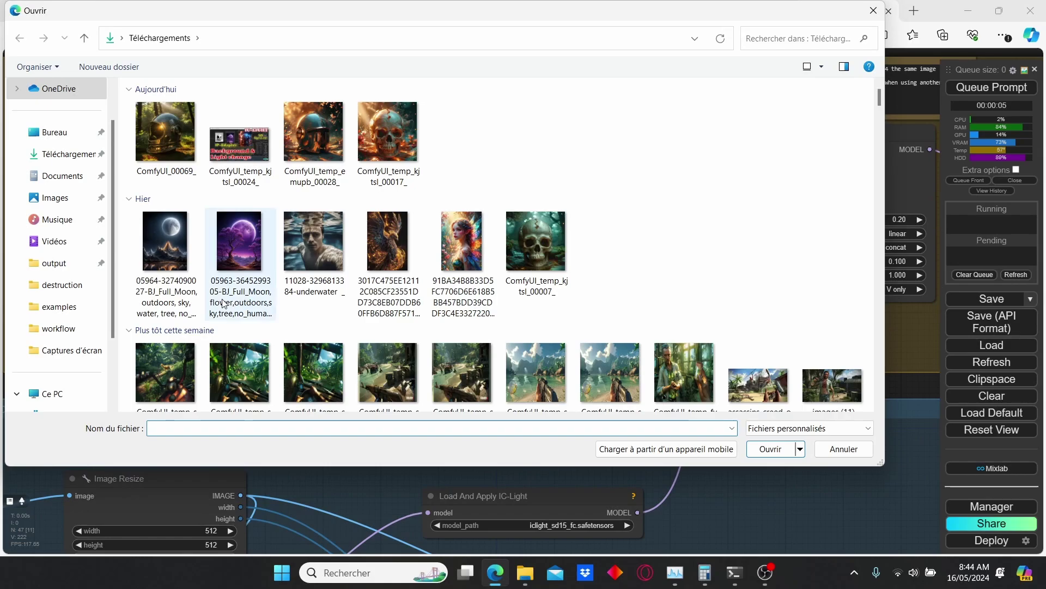
{"action": "scroll", "coordinate": [489, 311], "scroll_direction": "down", "scroll_amount": 4}
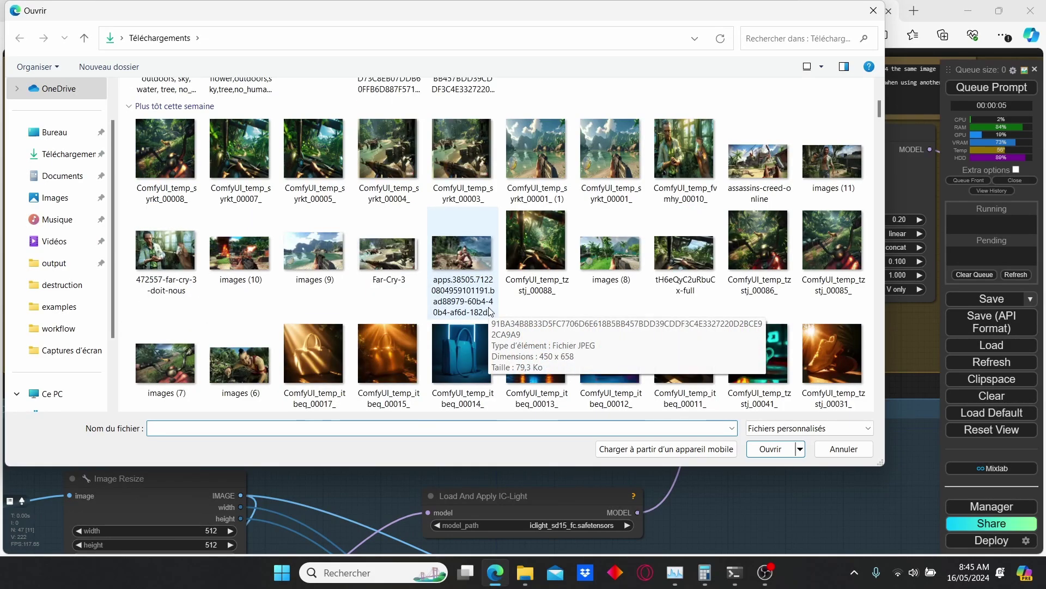
{"action": "scroll", "coordinate": [332, 298], "scroll_direction": "down", "scroll_amount": 3}
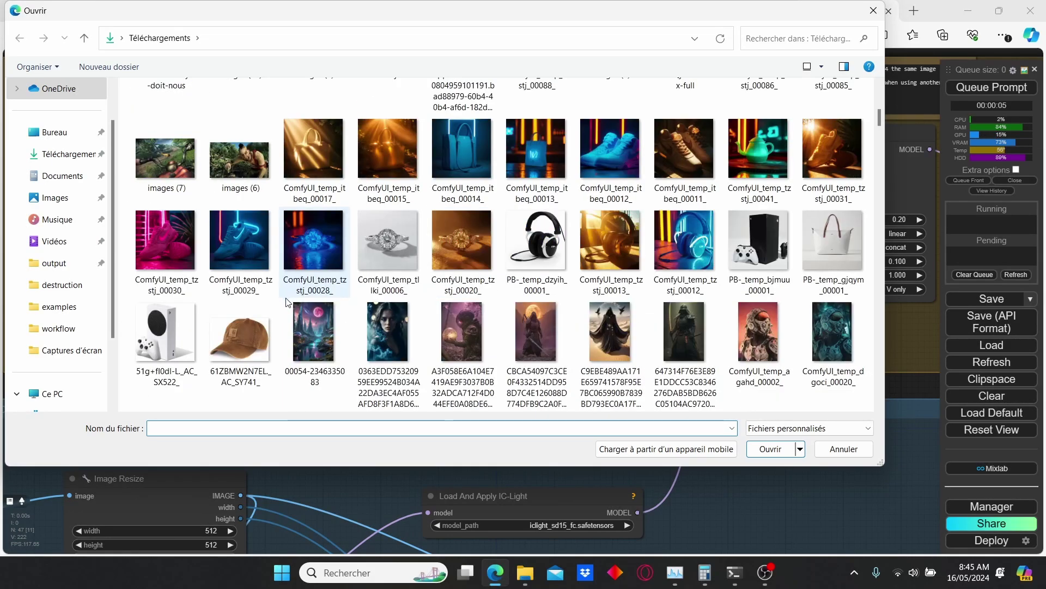
{"action": "mouse_move", "coordinate": [681, 248]}
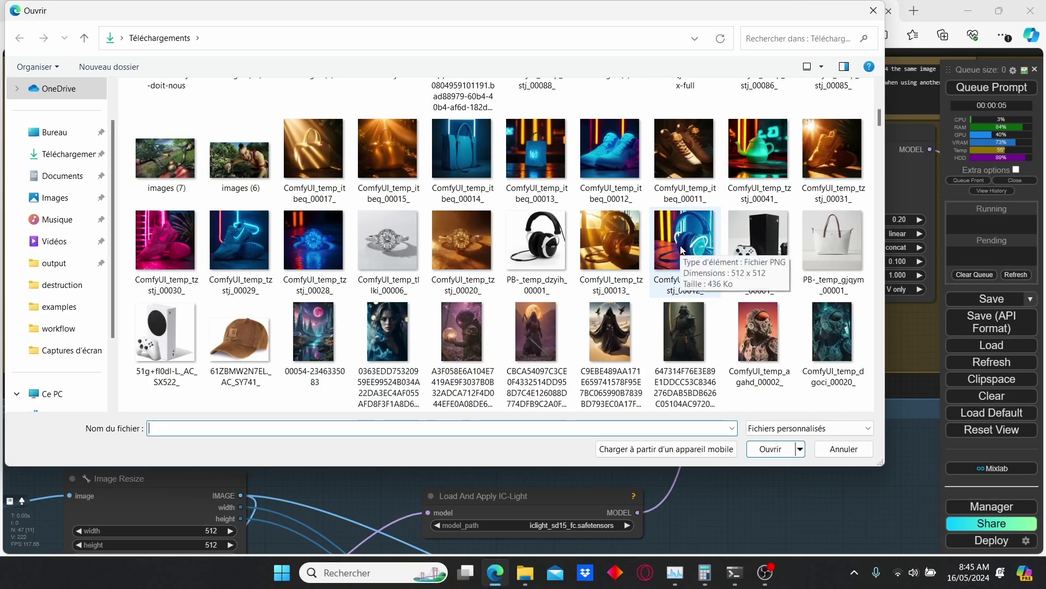
{"action": "double_click", "coordinate": [450, 339]}
Step: Set the IPAdapter Advanced weight to 0.40
{"action": "scroll", "coordinate": [555, 403], "scroll_direction": "down", "scroll_amount": 3}
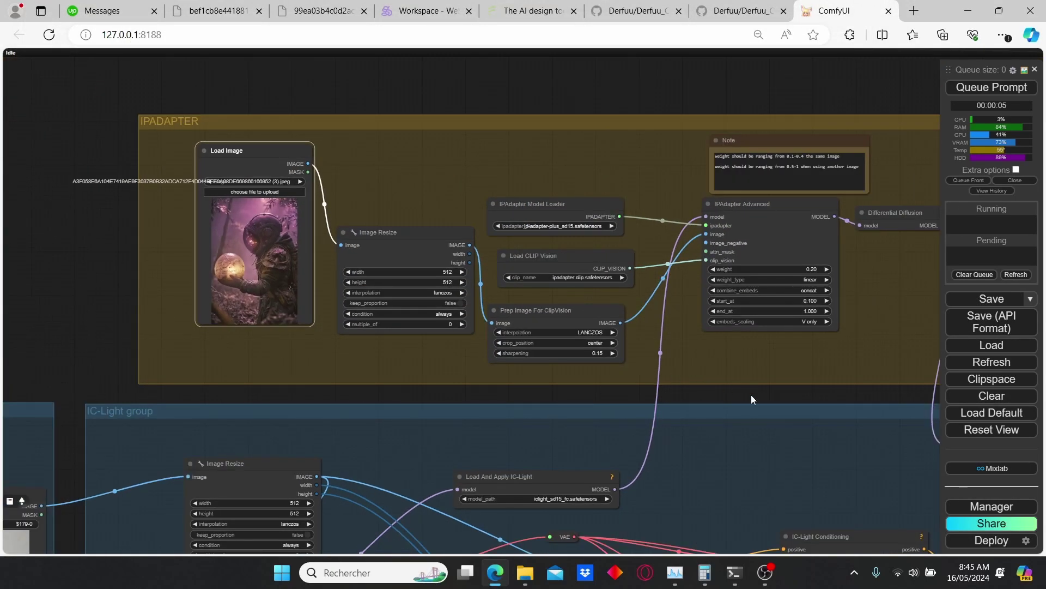
{"action": "left_click_drag", "start_coordinate": [863, 402], "coordinate": [428, 278]}
{"action": "scroll", "coordinate": [417, 265], "scroll_direction": "down", "scroll_amount": 2}
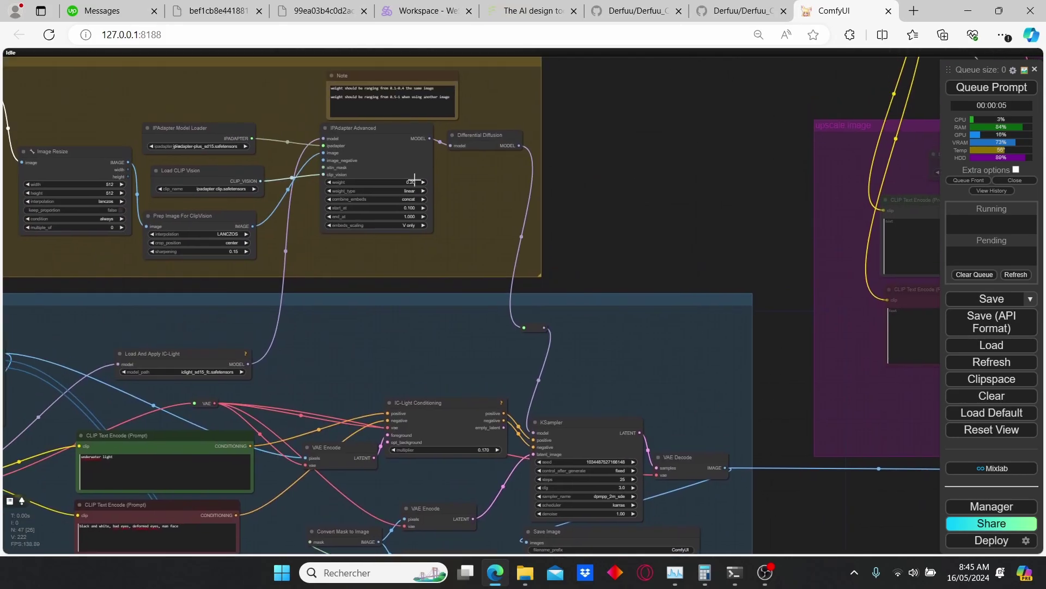
{"action": "left_click", "coordinate": [416, 182]}
{"action": "type", "text": ".3"}
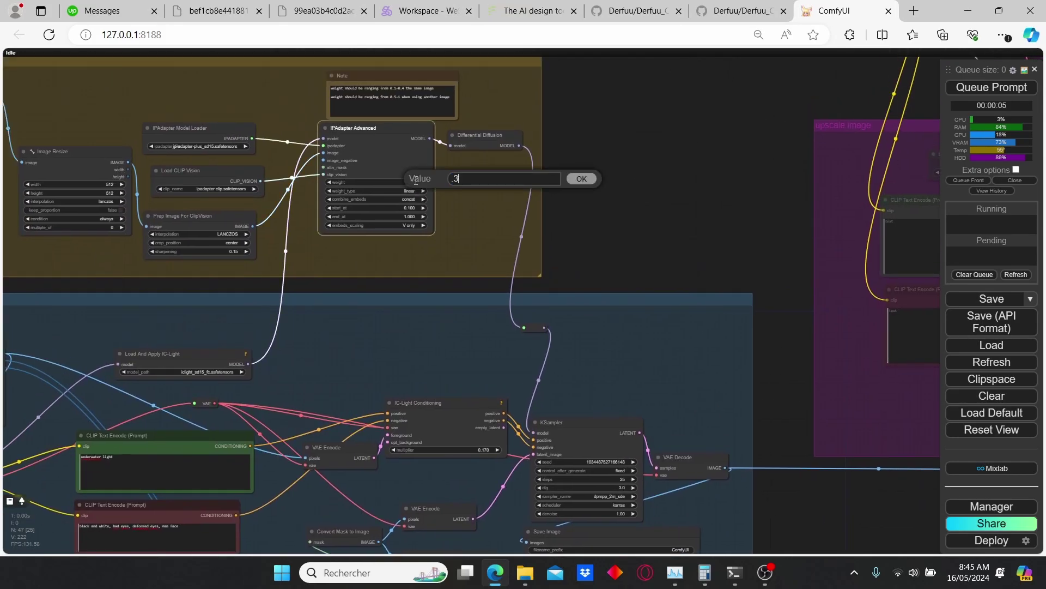
{"action": "type", "text": "4"}
{"action": "key", "text": "Return"}
Step: Clear the "underwater light" text from the positive prompt
{"action": "left_click_drag", "start_coordinate": [275, 411], "coordinate": [470, 271]}
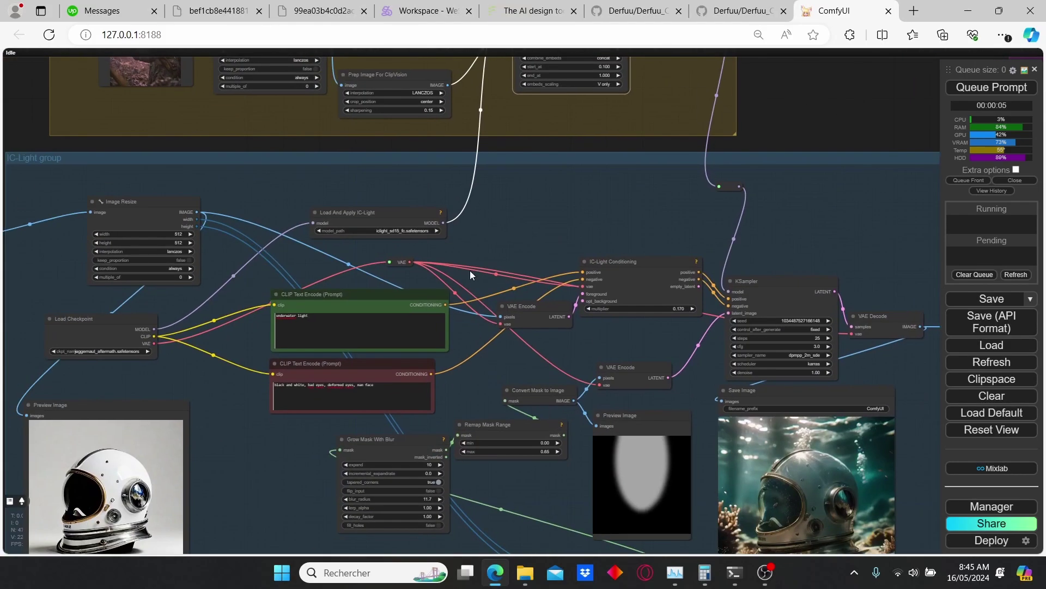
{"action": "left_click", "coordinate": [356, 325]}
{"action": "key", "text": "ctrl+a"}
{"action": "type", "text": "u"}
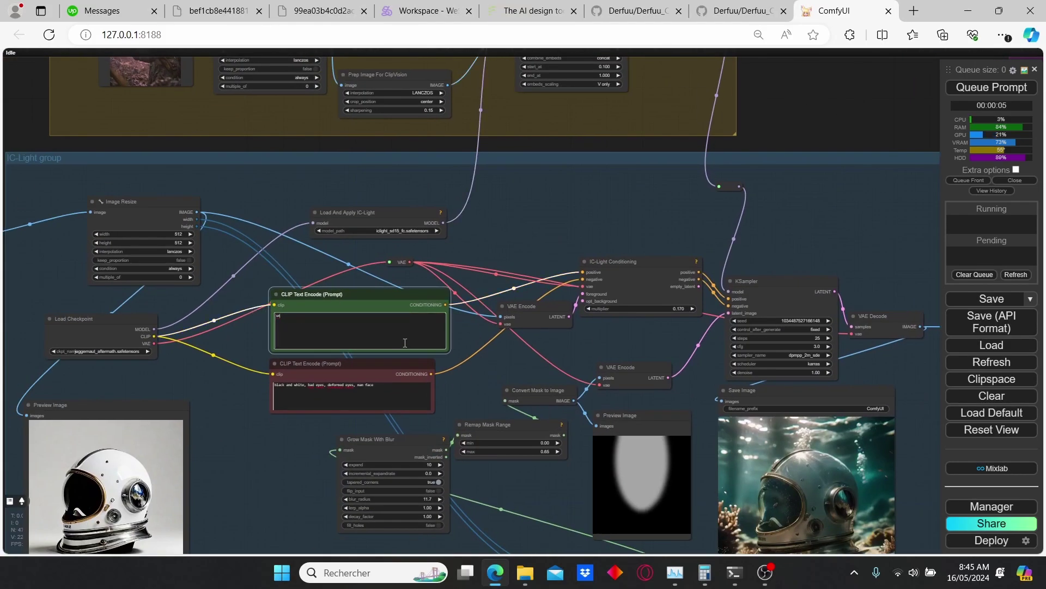
Step: Run the workflow with the new reference image and inspect the generated helmet in Save Image
{"action": "left_click", "coordinate": [981, 90]}
{"action": "left_click_drag", "start_coordinate": [929, 404], "coordinate": [665, 211]}
{"action": "scroll", "coordinate": [654, 240], "scroll_direction": "up", "scroll_amount": 3}
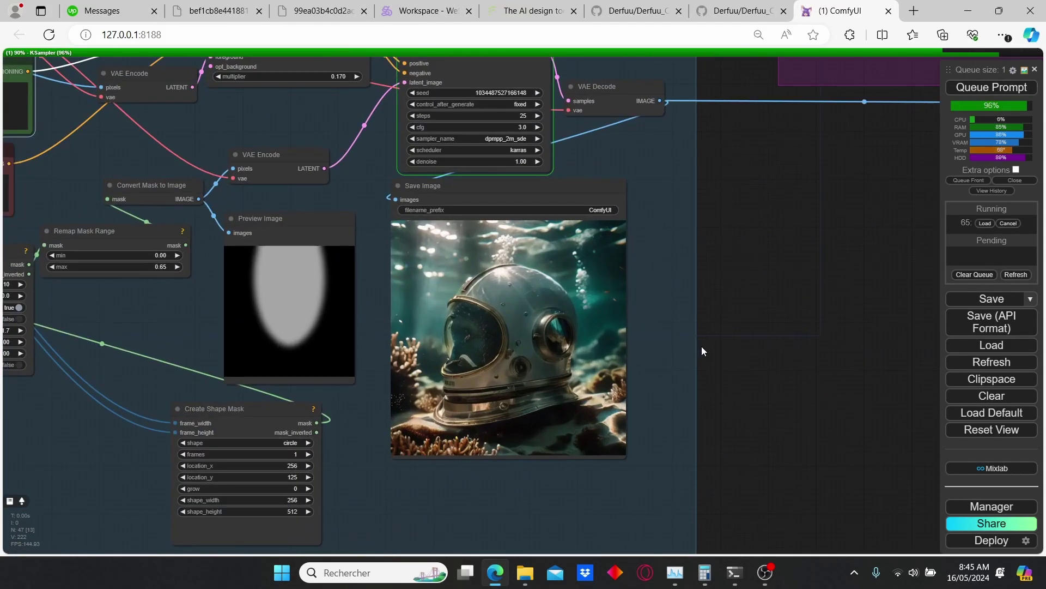
{"action": "scroll", "coordinate": [695, 351], "scroll_direction": "up", "scroll_amount": 2}
{"action": "scroll", "coordinate": [669, 360], "scroll_direction": "up", "scroll_amount": 2}
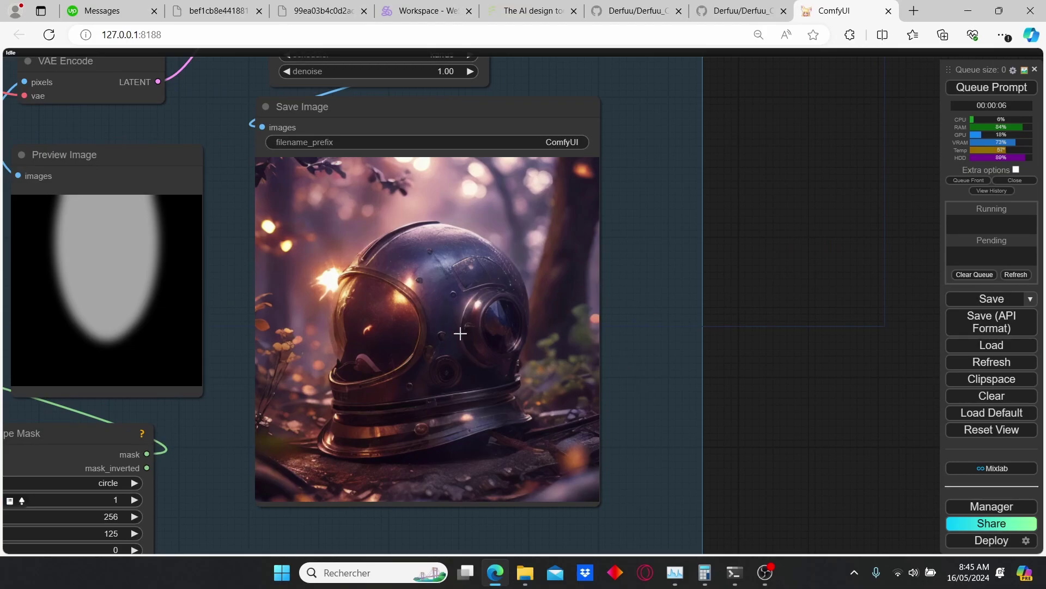
Step: Review the purple reference image, the IPAdapter settings and the empty positive prompt that produced the new result
{"action": "scroll", "coordinate": [618, 327], "scroll_direction": "down", "scroll_amount": 6}
{"action": "left_click_drag", "start_coordinate": [340, 163], "coordinate": [557, 502]}
{"action": "scroll", "coordinate": [385, 251], "scroll_direction": "up", "scroll_amount": 2}
{"action": "scroll", "coordinate": [303, 269], "scroll_direction": "down", "scroll_amount": 4}
{"action": "scroll", "coordinate": [195, 256], "scroll_direction": "up", "scroll_amount": 3}
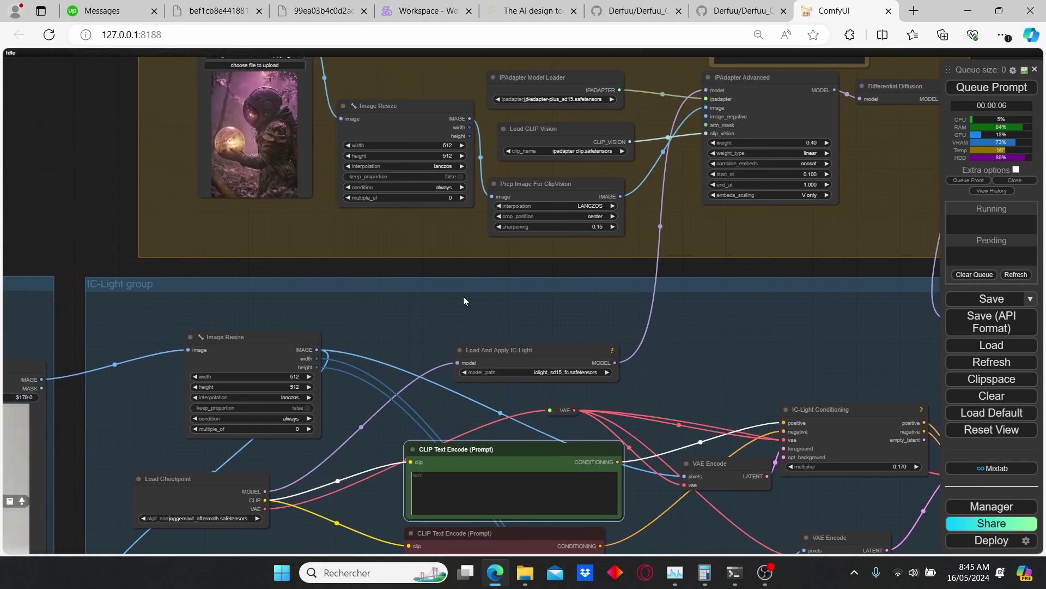
{"action": "scroll", "coordinate": [818, 291], "scroll_direction": "up", "scroll_amount": 1}
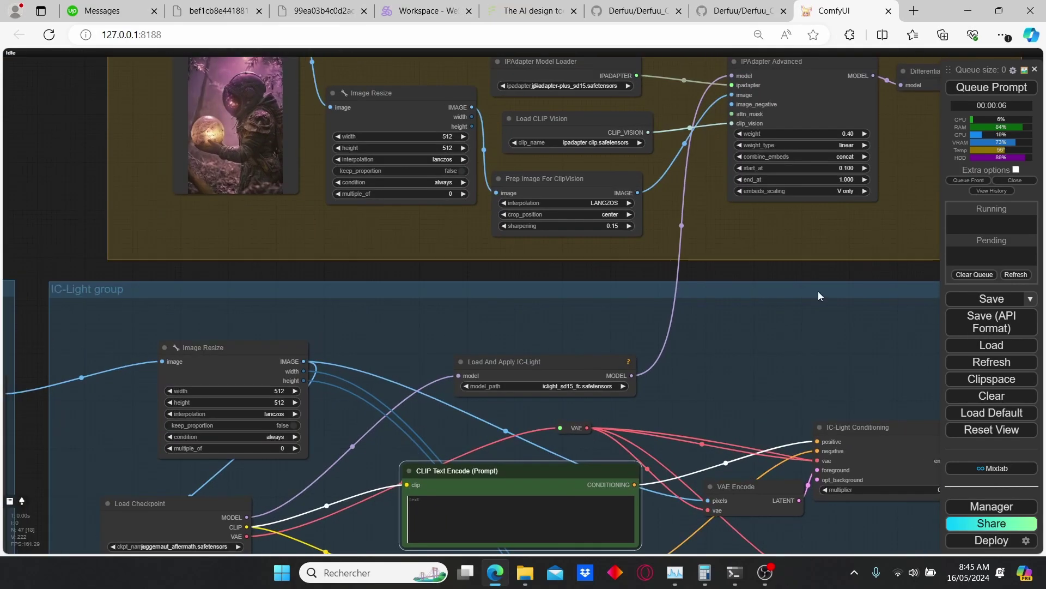
{"action": "left_click_drag", "start_coordinate": [845, 266], "coordinate": [553, 286]}
{"action": "left_click_drag", "start_coordinate": [400, 446], "coordinate": [456, 359]}
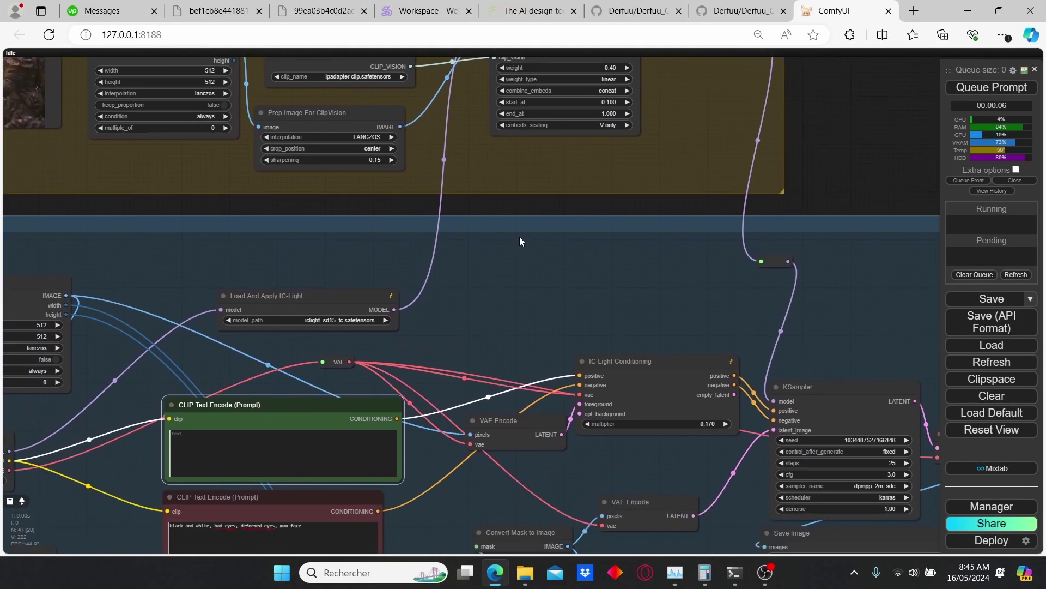
{"action": "left_click_drag", "start_coordinate": [430, 188], "coordinate": [458, 273]}
{"action": "scroll", "coordinate": [431, 304], "scroll_direction": "down", "scroll_amount": 1}
{"action": "scroll", "coordinate": [431, 304], "scroll_direction": "down", "scroll_amount": 1}
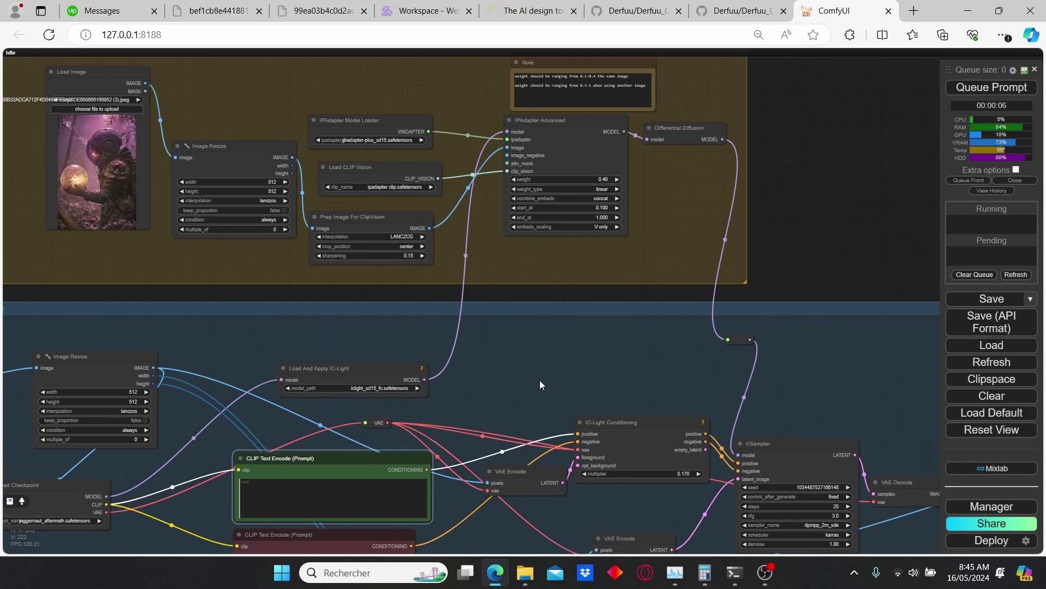
{"action": "left_click_drag", "start_coordinate": [539, 380], "coordinate": [568, 239]}
{"action": "left_click_drag", "start_coordinate": [480, 246], "coordinate": [519, 364]}
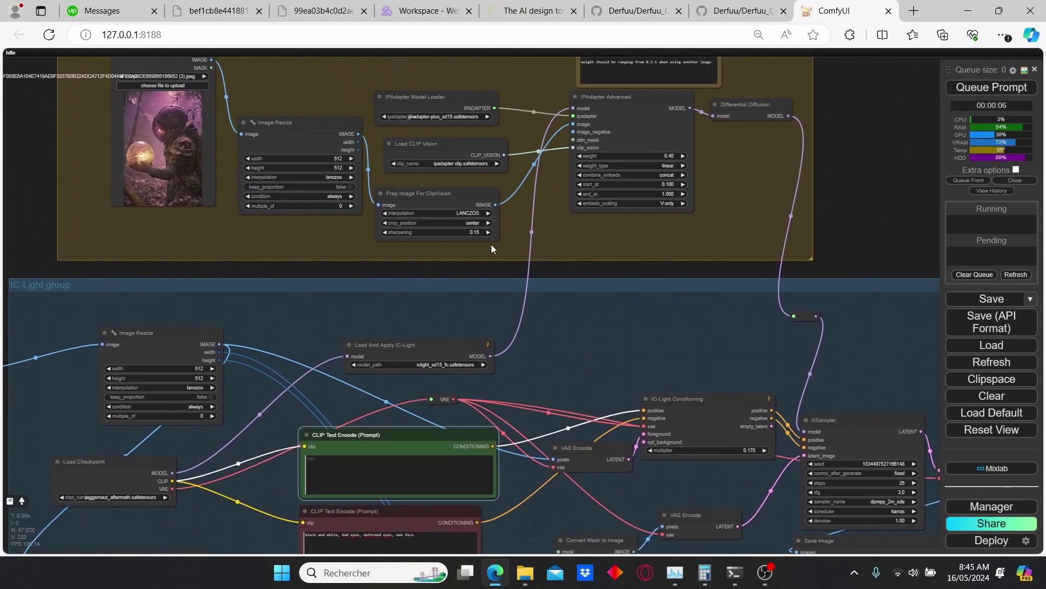
{"action": "left_click_drag", "start_coordinate": [730, 336], "coordinate": [690, 280]}
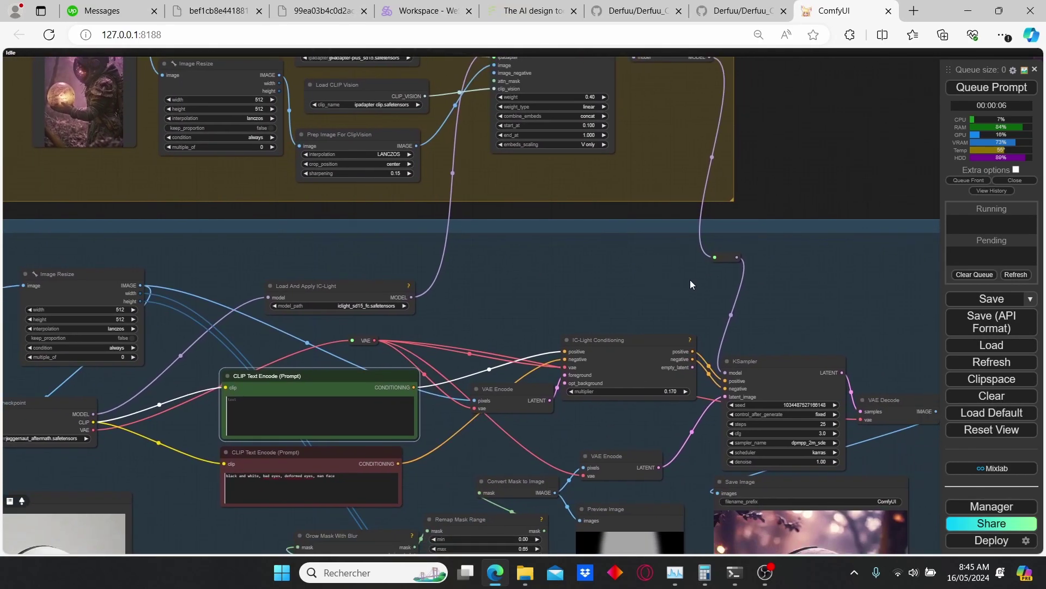
{"action": "left_click_drag", "start_coordinate": [787, 326], "coordinate": [720, 218]}
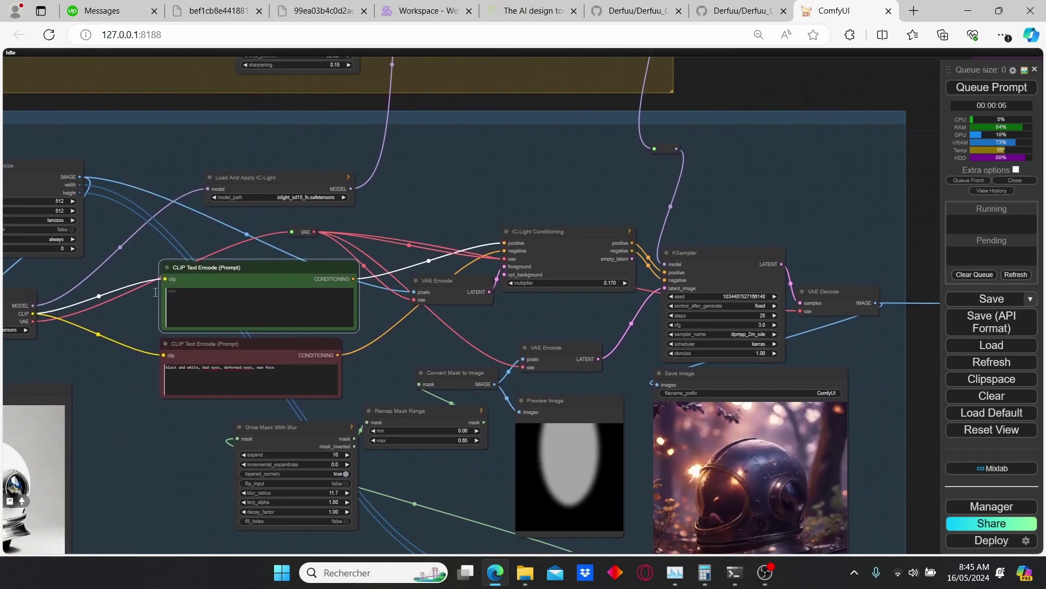
Step: Examine the generated helmet image up close and check the IPAdapter Advanced weight against its note
{"action": "left_click", "coordinate": [249, 303]}
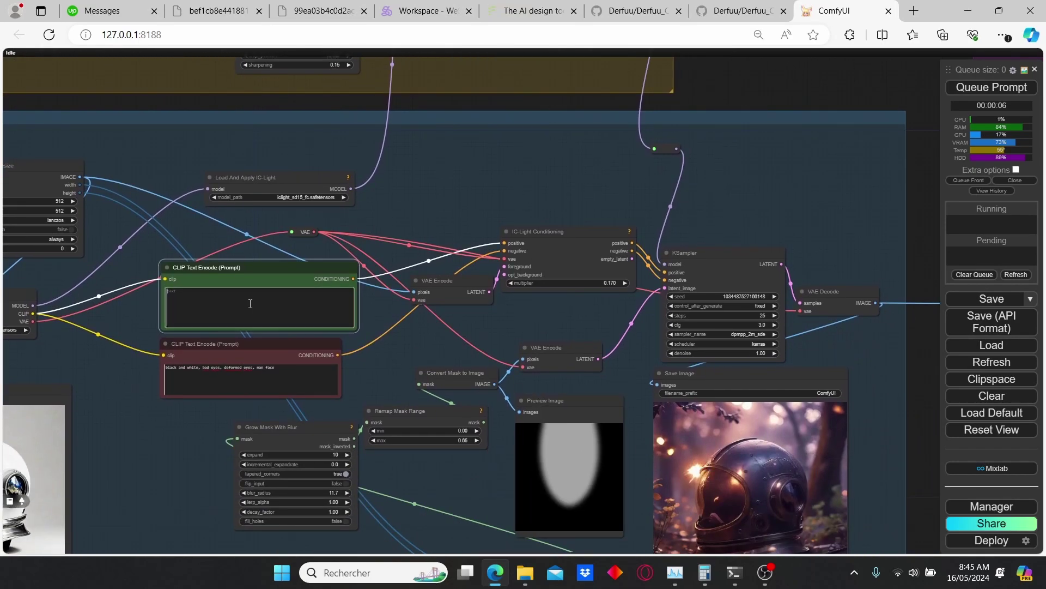
{"action": "scroll", "coordinate": [650, 384], "scroll_direction": "up", "scroll_amount": 3}
{"action": "left_click_drag", "start_coordinate": [649, 384], "coordinate": [514, 391]}
{"action": "scroll", "coordinate": [493, 351], "scroll_direction": "up", "scroll_amount": 2}
{"action": "scroll", "coordinate": [543, 370], "scroll_direction": "down", "scroll_amount": 3}
{"action": "scroll", "coordinate": [467, 177], "scroll_direction": "down", "scroll_amount": 2}
{"action": "left_click_drag", "start_coordinate": [506, 115], "coordinate": [521, 359]}
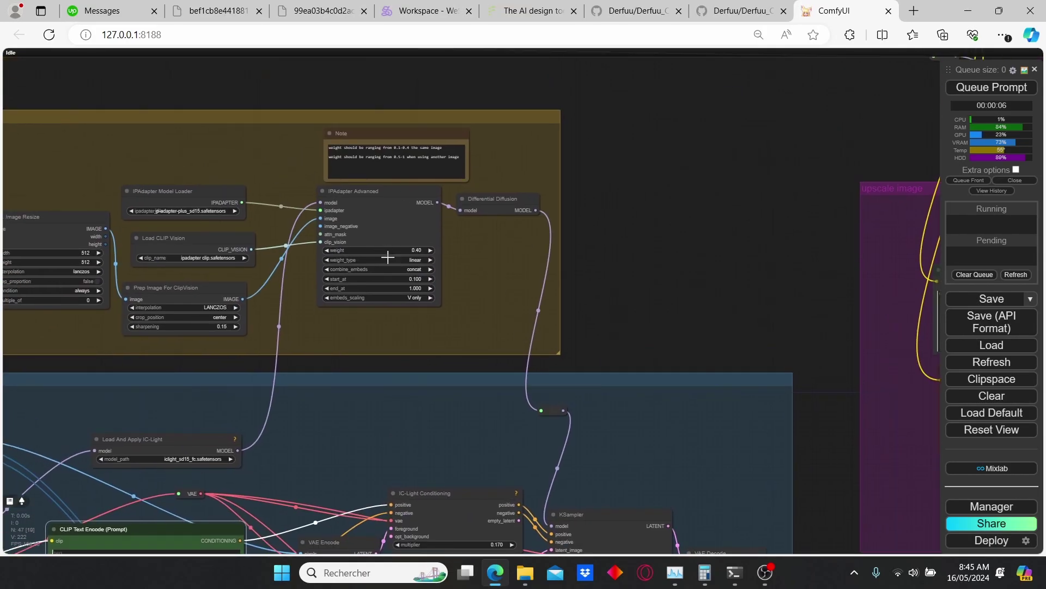
Step: Move the Create Shape Mask node slightly up and toward the Grow Mask With Blur node
{"action": "left_click_drag", "start_coordinate": [385, 500], "coordinate": [522, 140]}
{"action": "left_click_drag", "start_coordinate": [465, 381], "coordinate": [485, 260]}
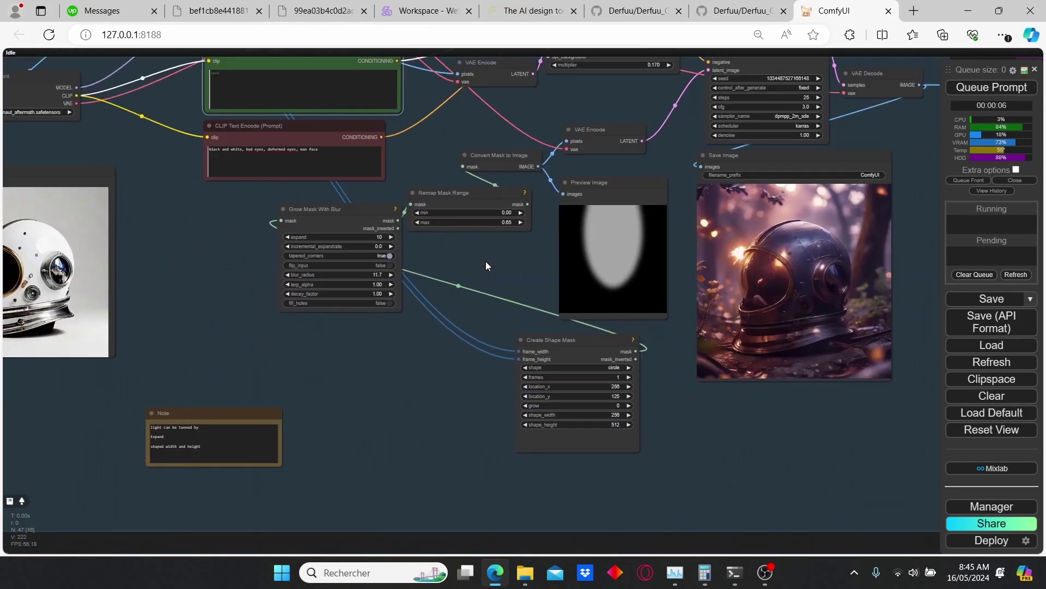
{"action": "scroll", "coordinate": [460, 267], "scroll_direction": "up", "scroll_amount": 3}
{"action": "left_click_drag", "start_coordinate": [636, 435], "coordinate": [554, 401]}
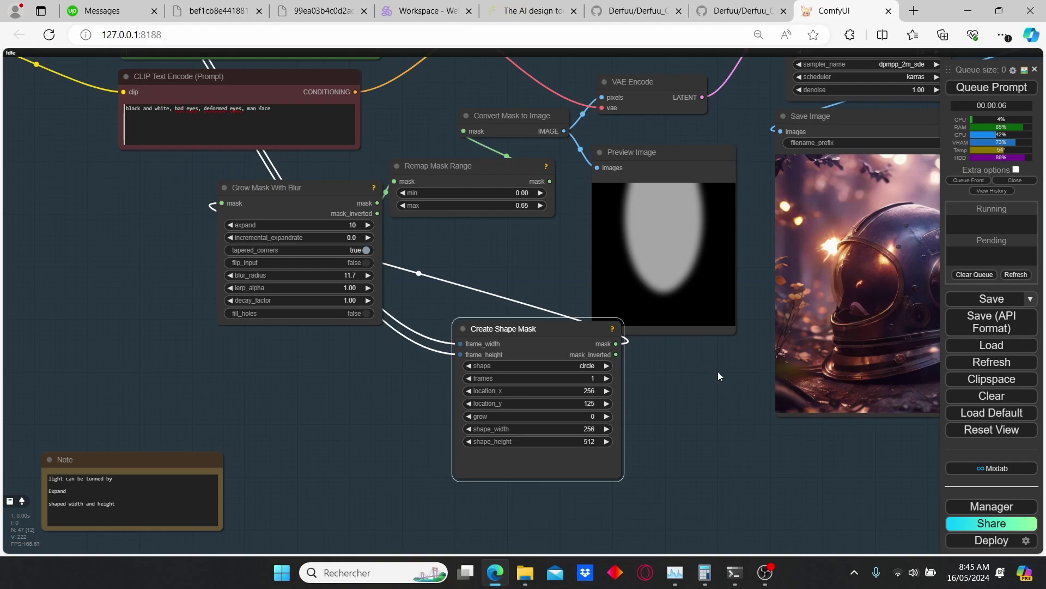
Step: Look over the final helmet image, the upscale image group and the overall IC-Light node layout
{"action": "left_click_drag", "start_coordinate": [725, 377], "coordinate": [459, 401]}
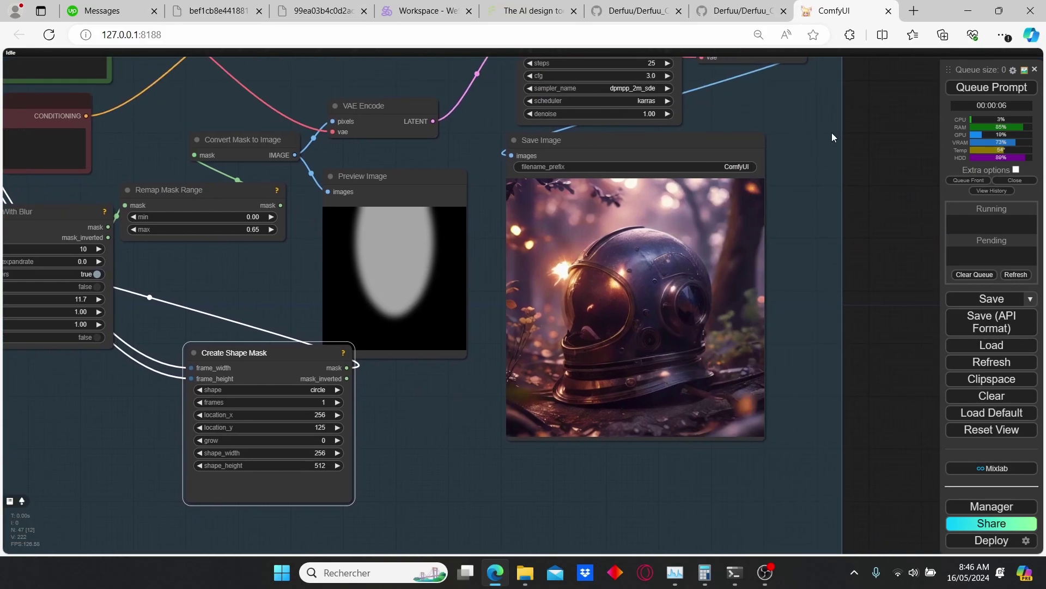
{"action": "scroll", "coordinate": [820, 132], "scroll_direction": "down", "scroll_amount": 6}
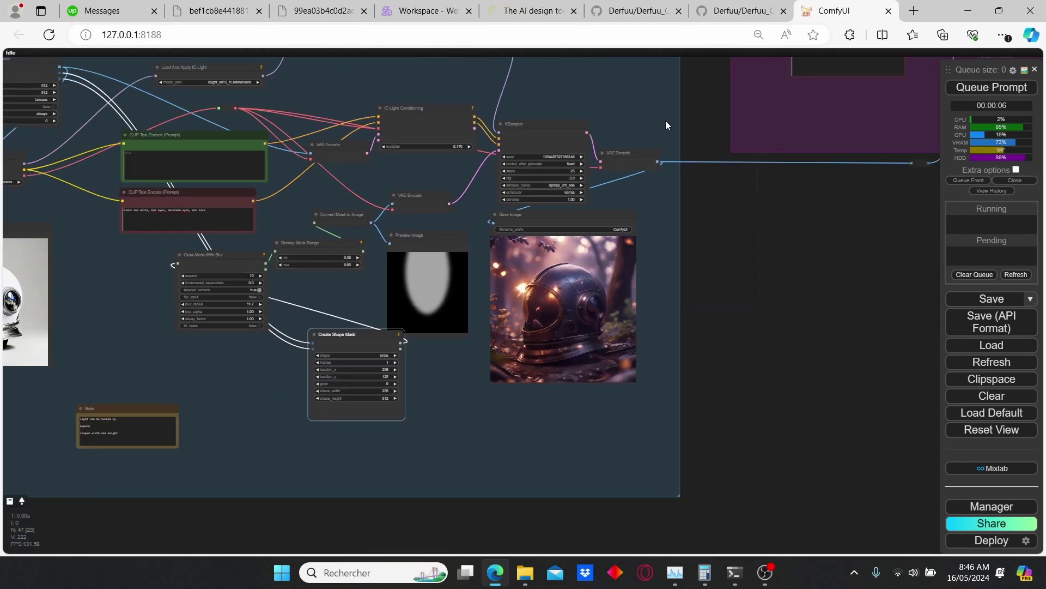
{"action": "left_click_drag", "start_coordinate": [665, 120], "coordinate": [484, 206]}
{"action": "left_click_drag", "start_coordinate": [906, 187], "coordinate": [671, 276]}
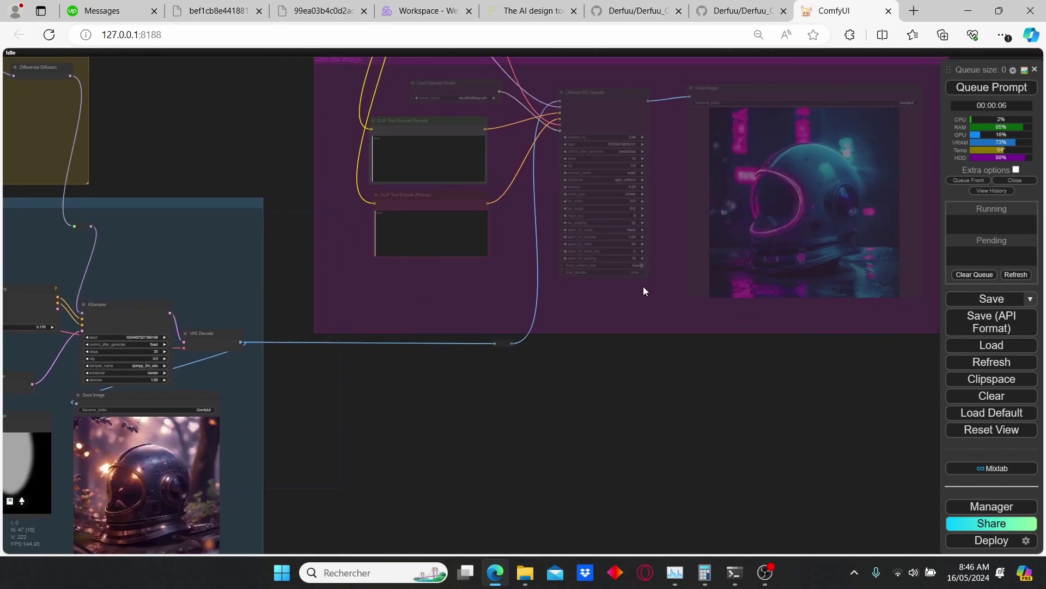
{"action": "scroll", "coordinate": [583, 332], "scroll_direction": "up", "scroll_amount": 1}
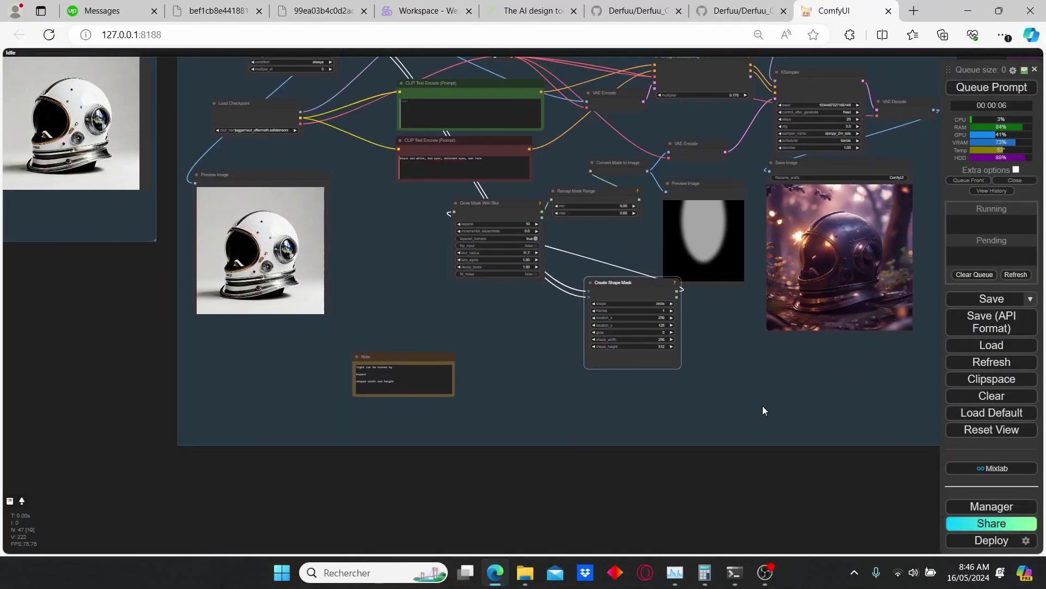
{"action": "left_click_drag", "start_coordinate": [763, 406], "coordinate": [577, 455]}
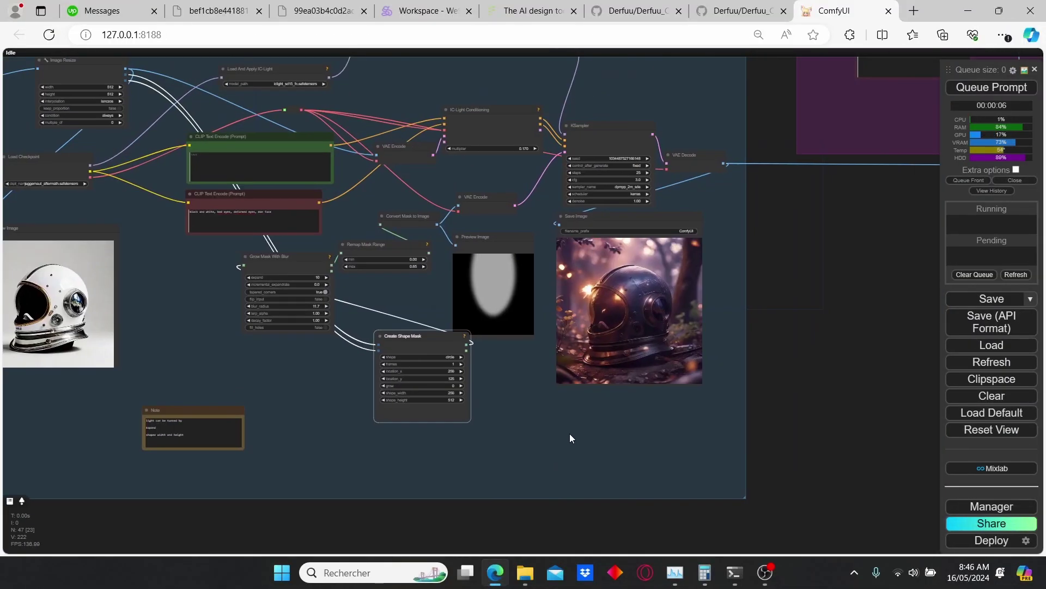
{"action": "scroll", "coordinate": [558, 424], "scroll_direction": "up", "scroll_amount": 2}
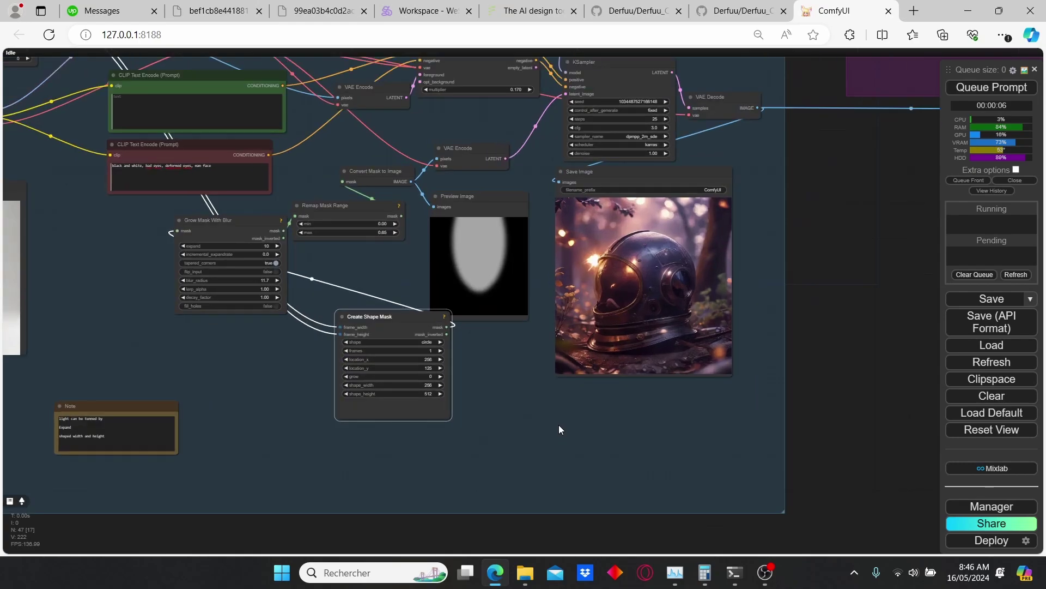